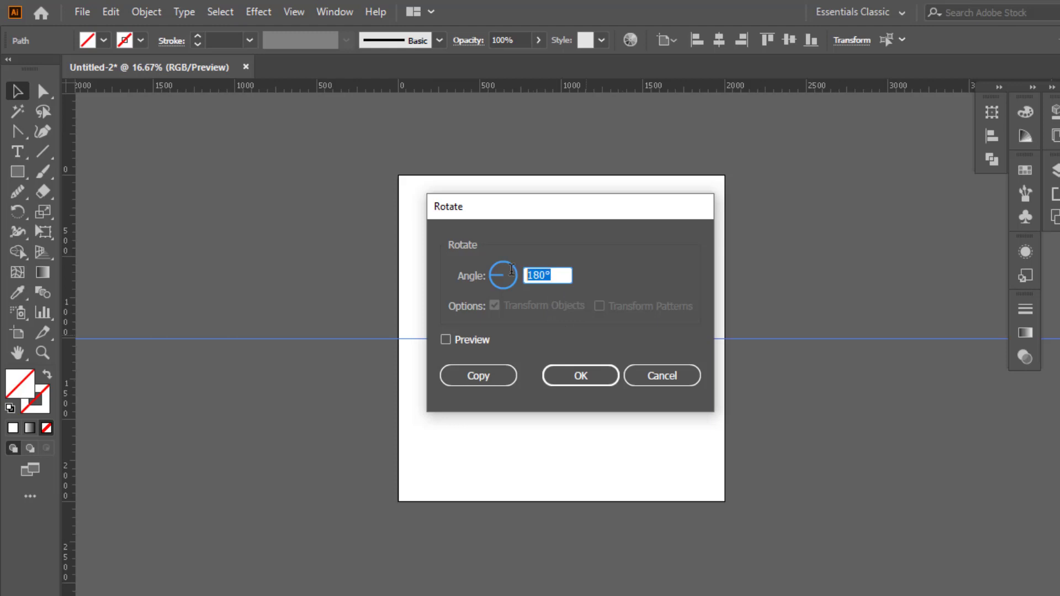
# Step: Copy the horizontal guide rotated by 30° and repeat the transformation four more times to form radial guides around the artboard centre
pyautogui.write('0')
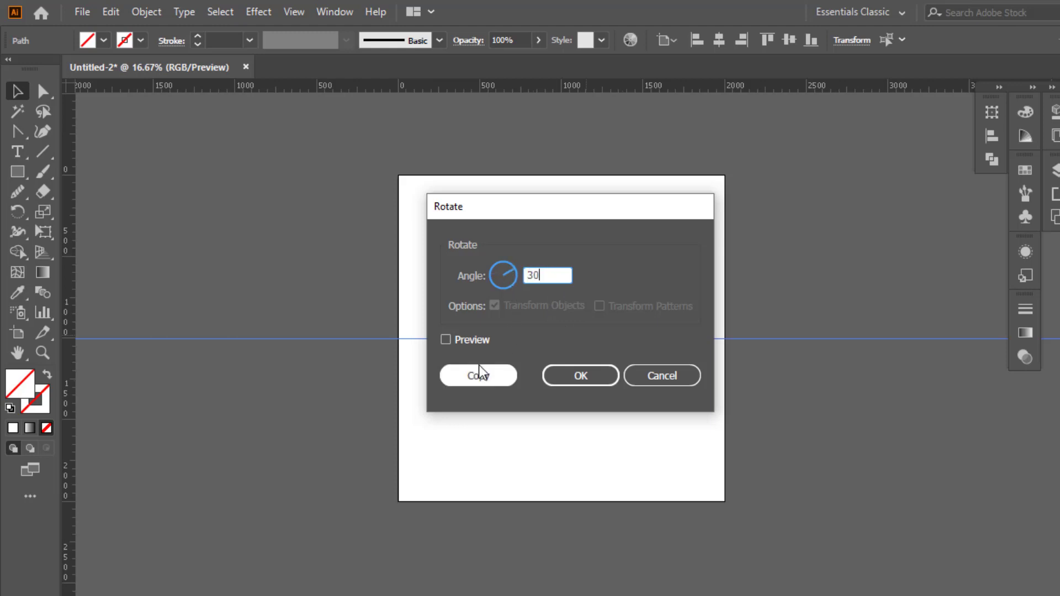
pyautogui.click(478, 375)
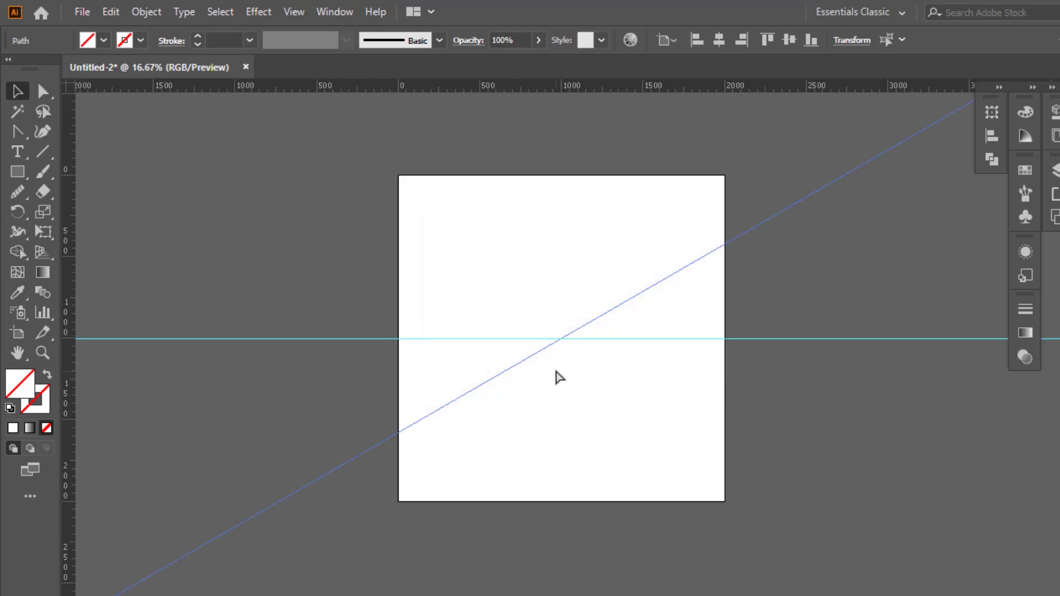
pyautogui.hotkey('ctrl', 'd')
pyautogui.hotkey('ctrl', 'd')
pyautogui.hotkey('ctrl', 'd')
pyautogui.hotkey('ctrl', 'd')
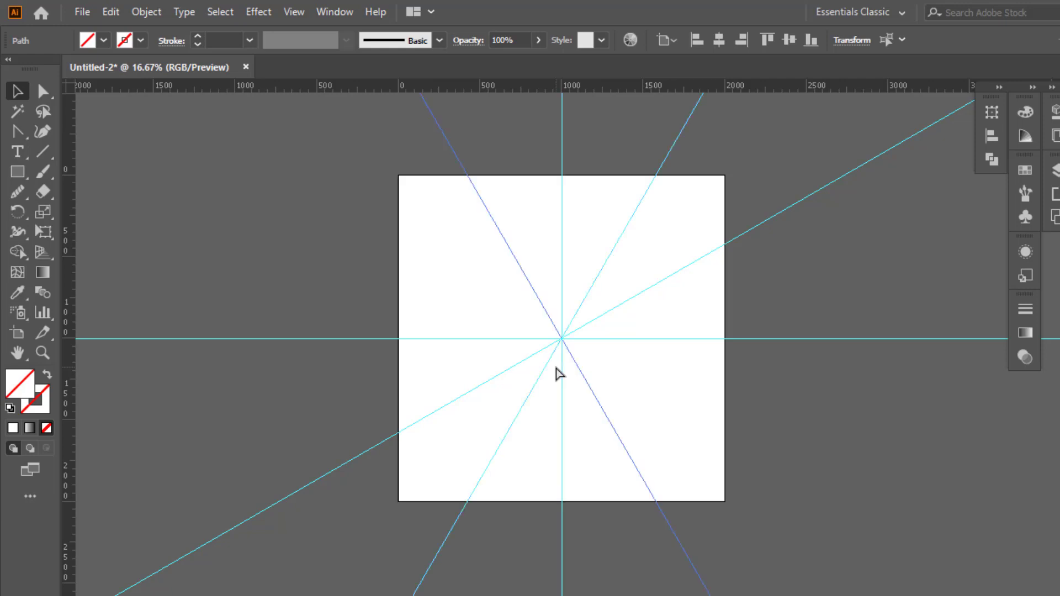
pyautogui.click(776, 385)
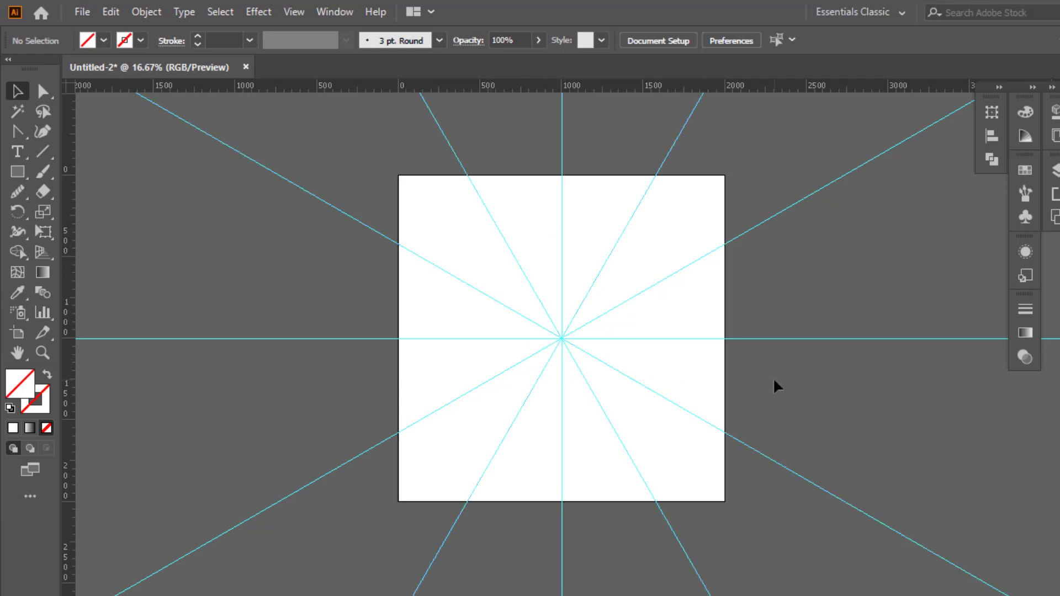
pyautogui.moveTo(776, 385); pyautogui.dragTo(724, 376)
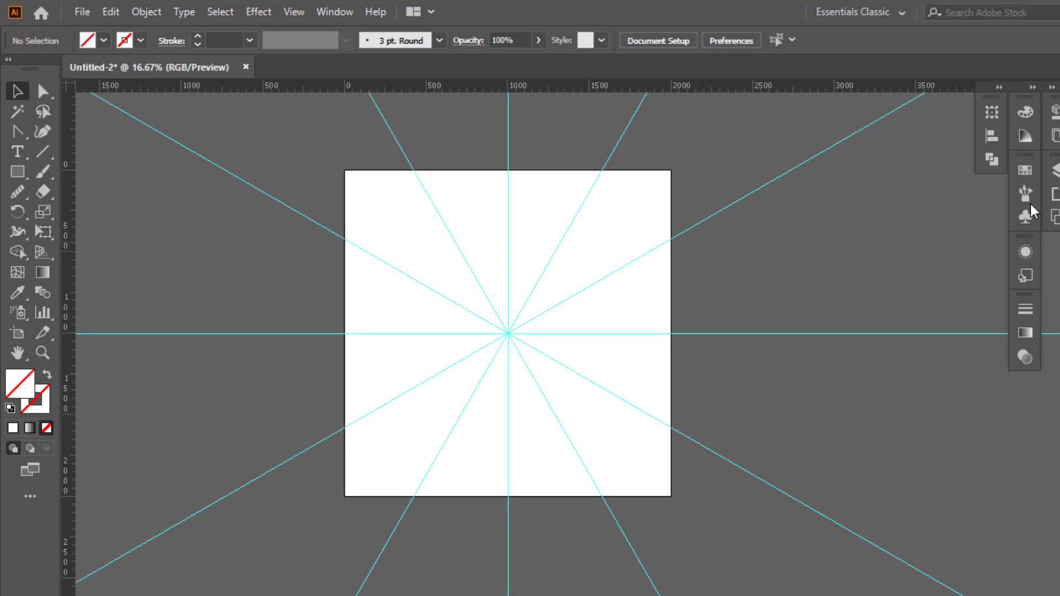
# Step: Lock Layer 1 with the guides and add a new layer above it
pyautogui.click(1055, 169)
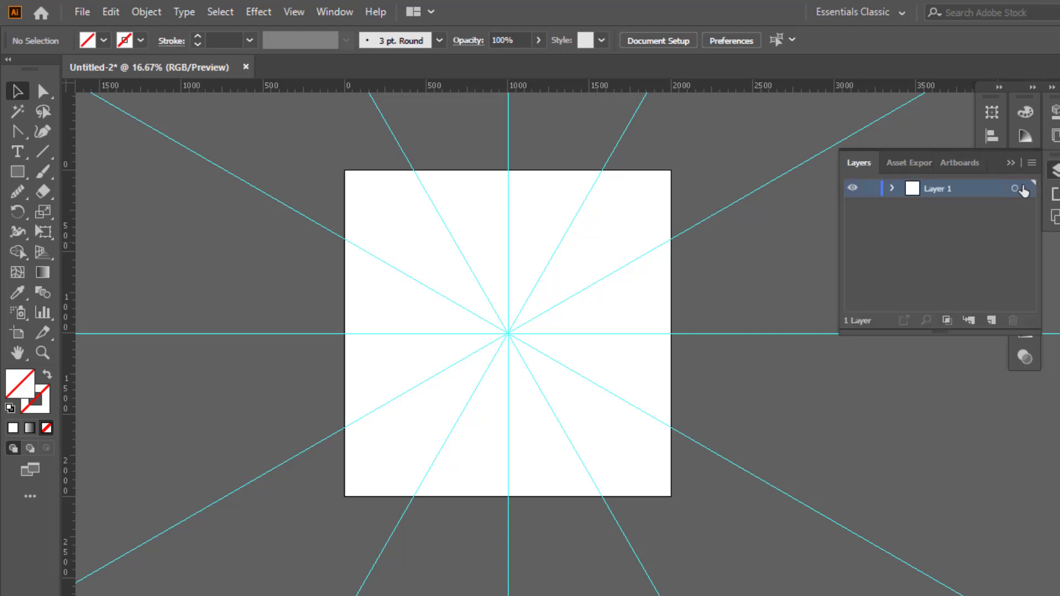
pyautogui.click(870, 188)
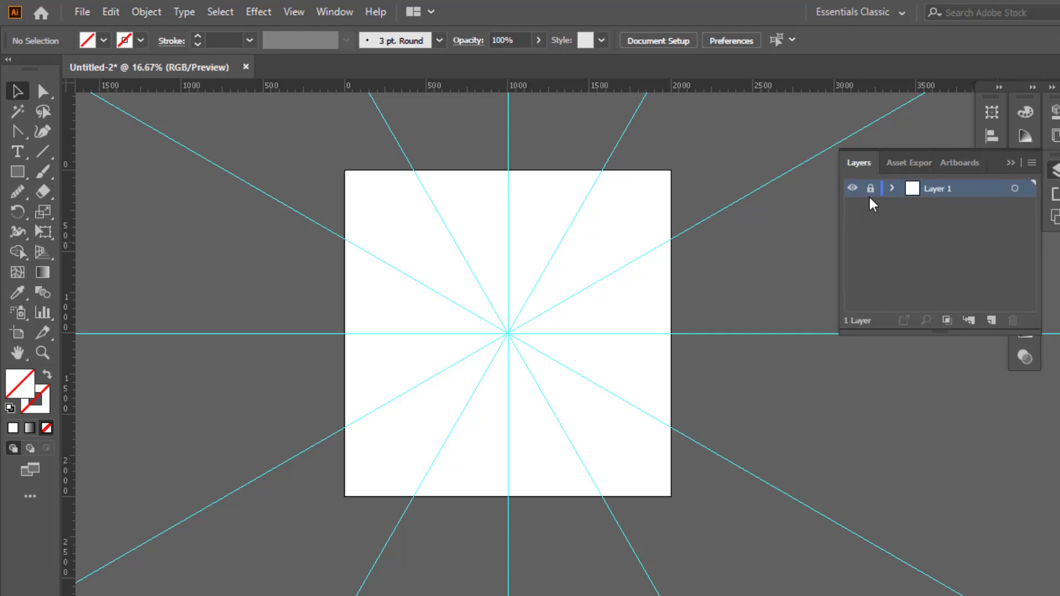
pyautogui.click(990, 320)
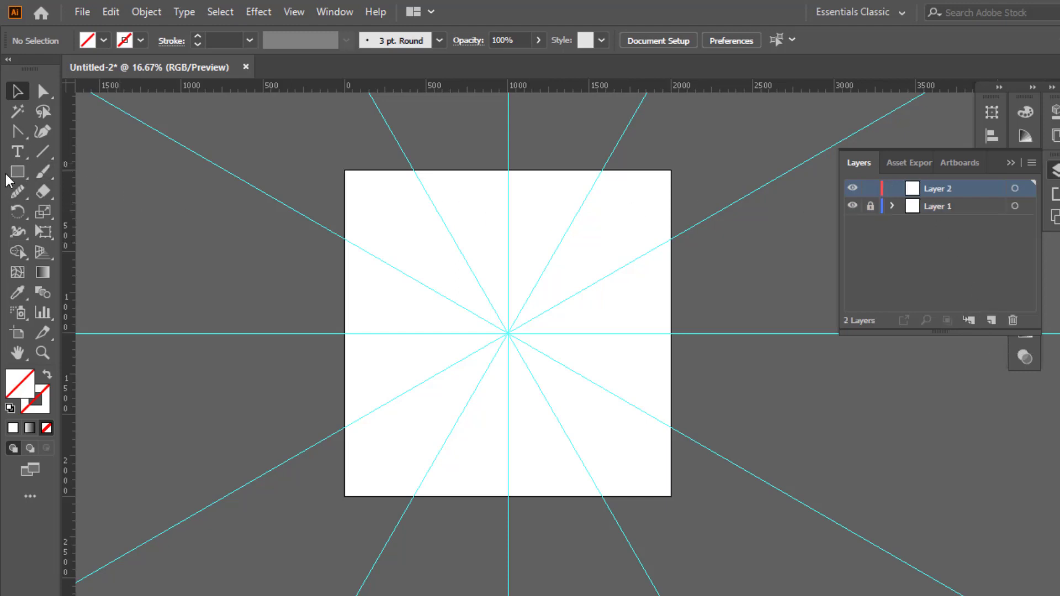
# Step: Draw a large circle centred on the guides' intersection, nearly filling the artboard, and give it a black stroke
pyautogui.moveTo(17, 177); pyautogui.dragTo(69, 213)
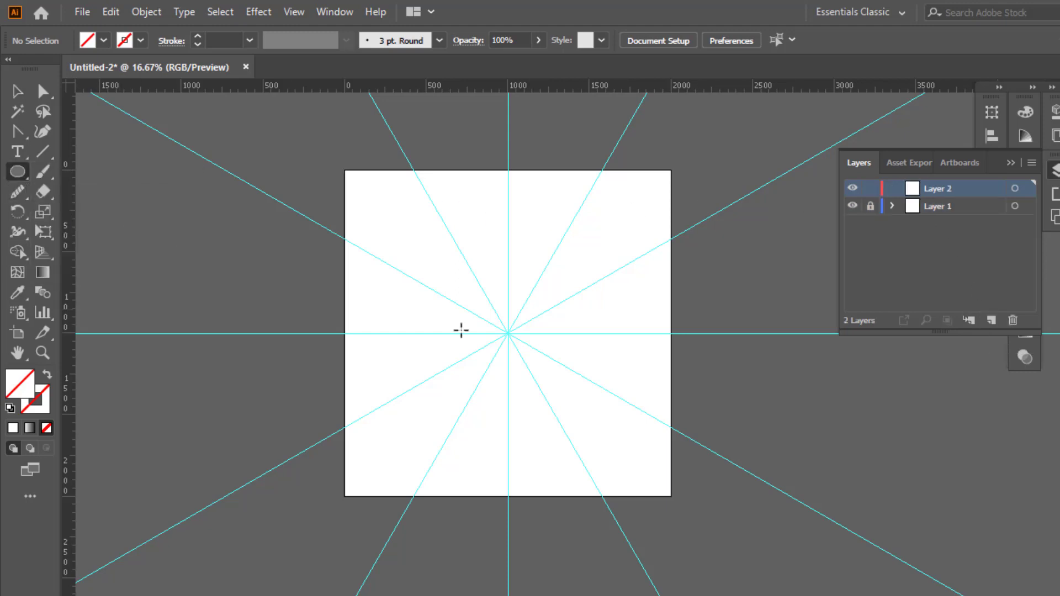
pyautogui.moveTo(508, 333)
pyautogui.mouseDown()
pyautogui.moveTo(581, 442)
pyautogui.moveTo(633, 488)
pyautogui.mouseUp()
pyautogui.click(43, 394)
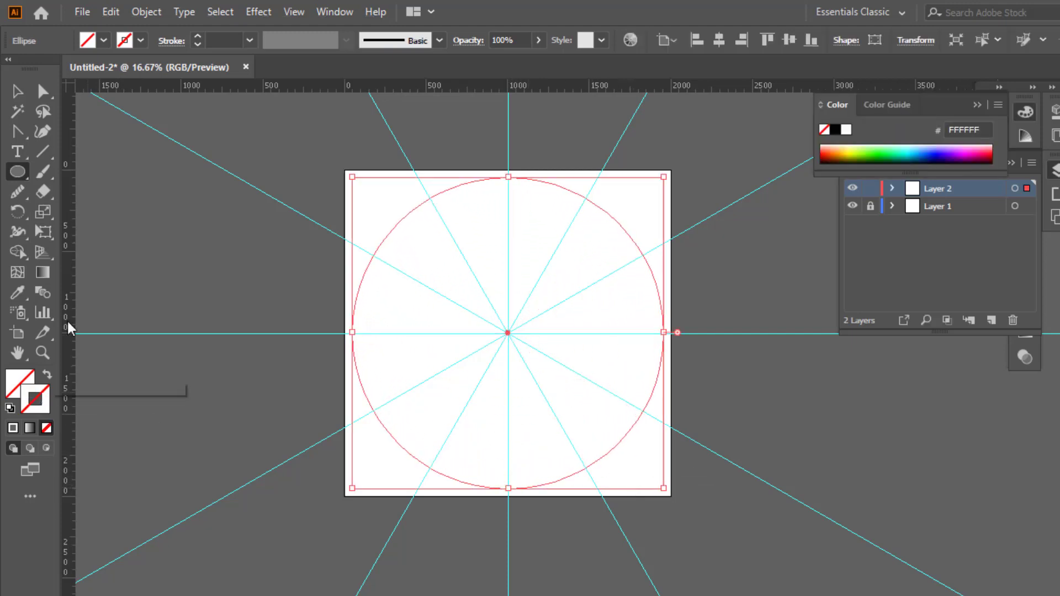
pyautogui.click(127, 40)
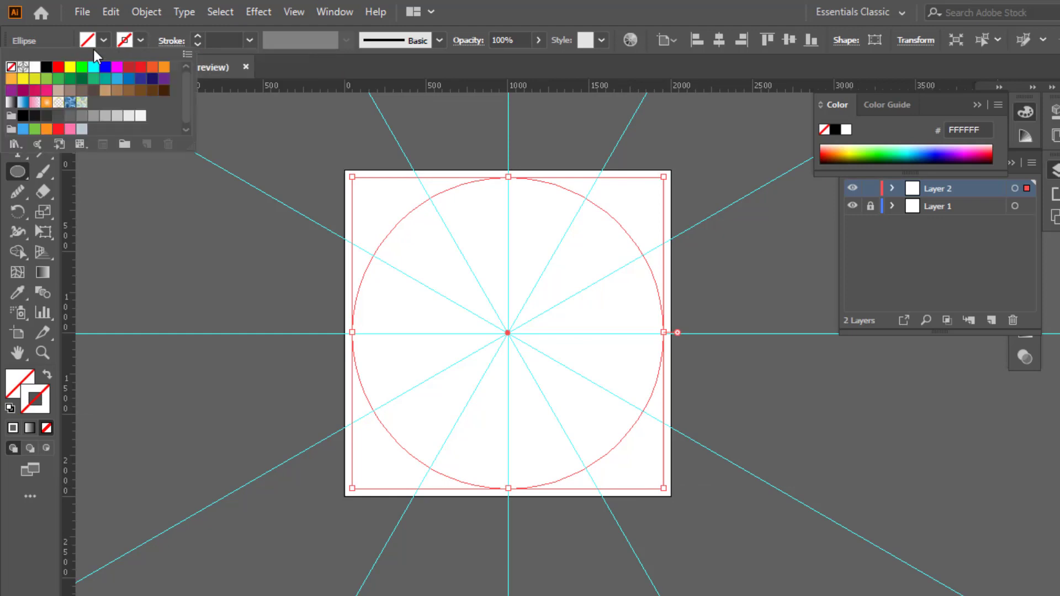
pyautogui.click(46, 67)
pyautogui.click(113, 199)
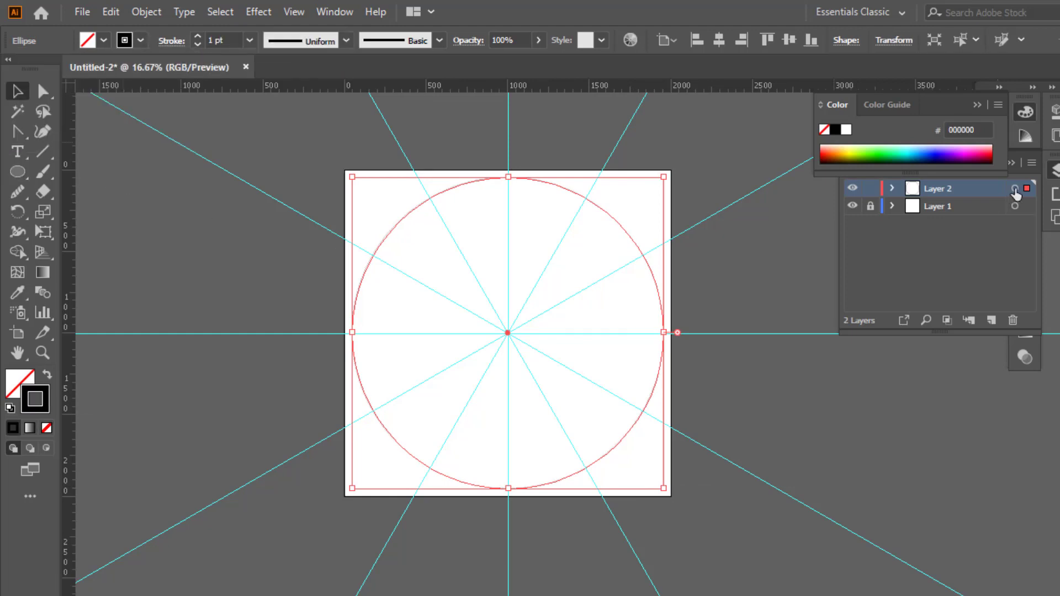
# Step: Target Layer 2 and apply a Transform effect with a 360/12 (30°) rotation angle and 11 copies
pyautogui.click(1014, 189)
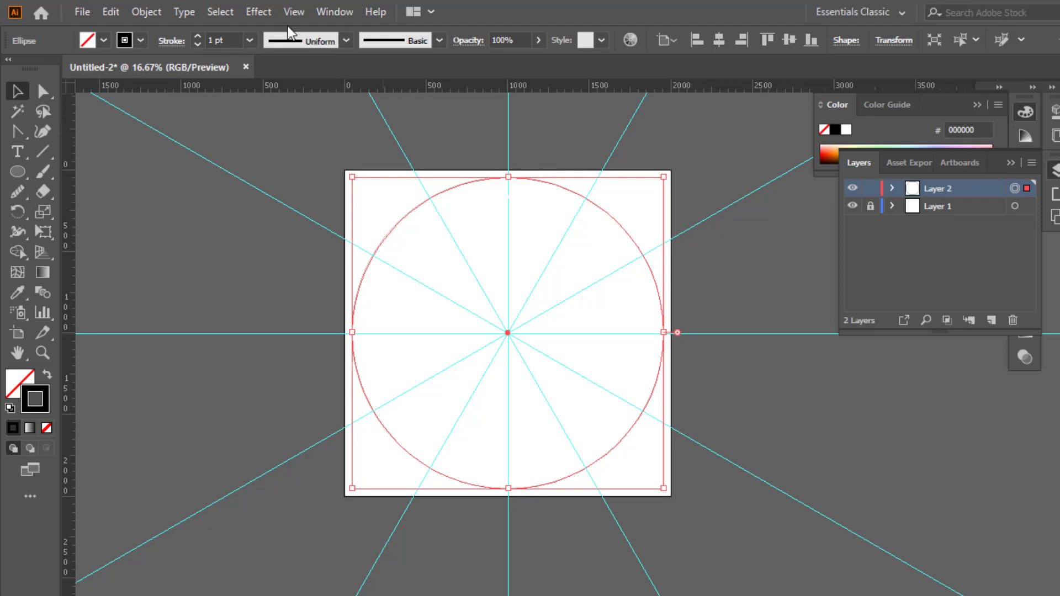
pyautogui.click(258, 12)
pyautogui.moveTo(286, 149)
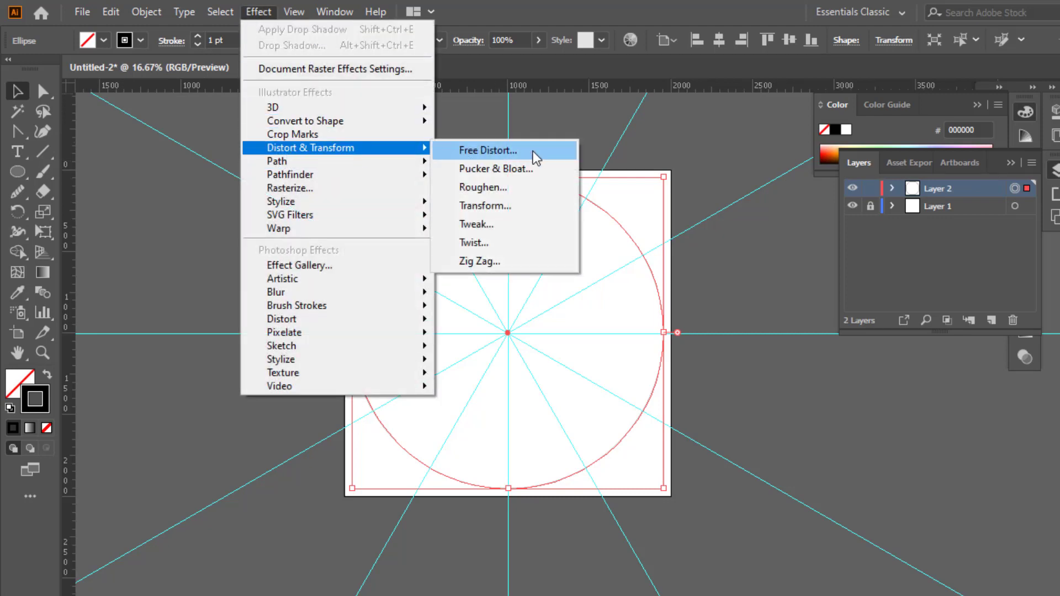
pyautogui.click(492, 203)
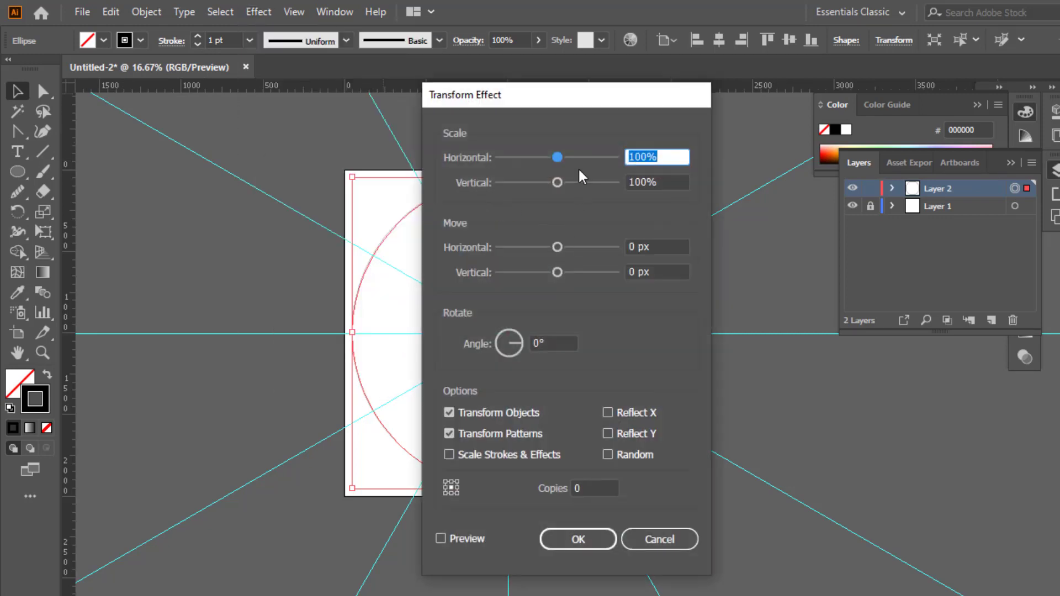
pyautogui.click(559, 341)
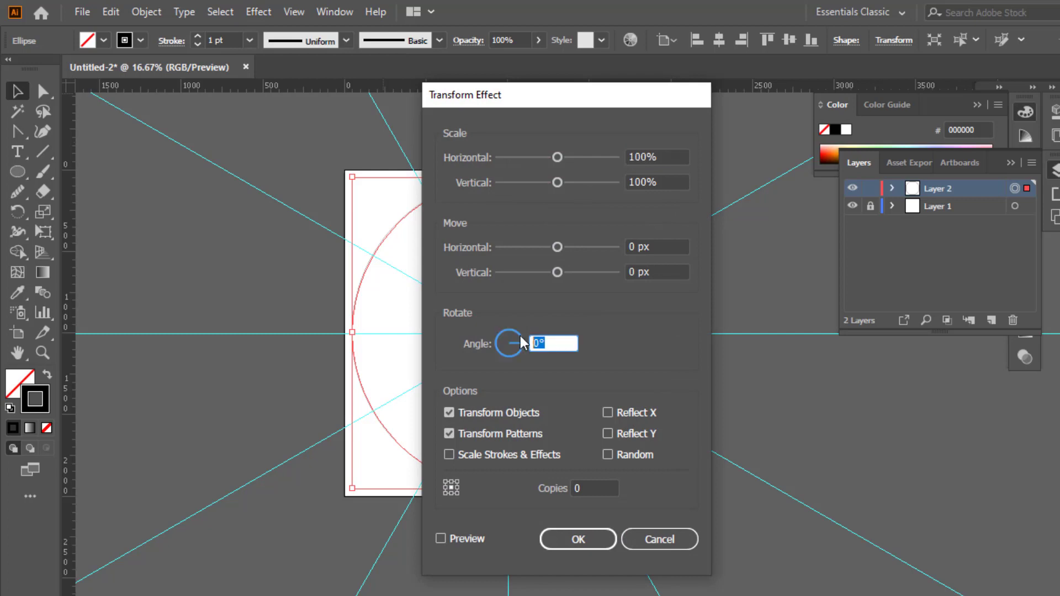
pyautogui.write('360/12')
pyautogui.click(584, 487)
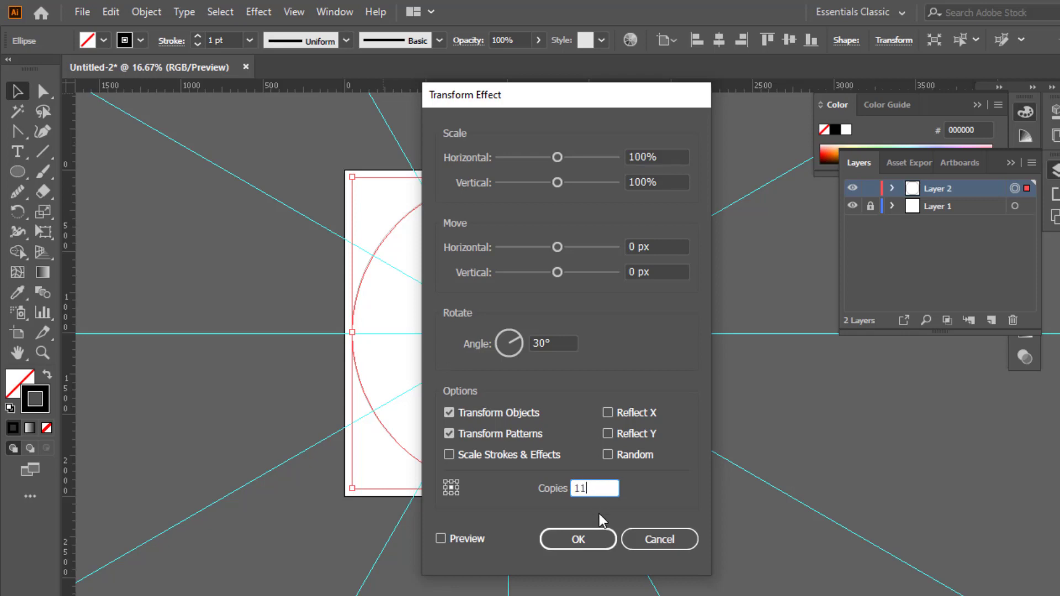
pyautogui.click(588, 538)
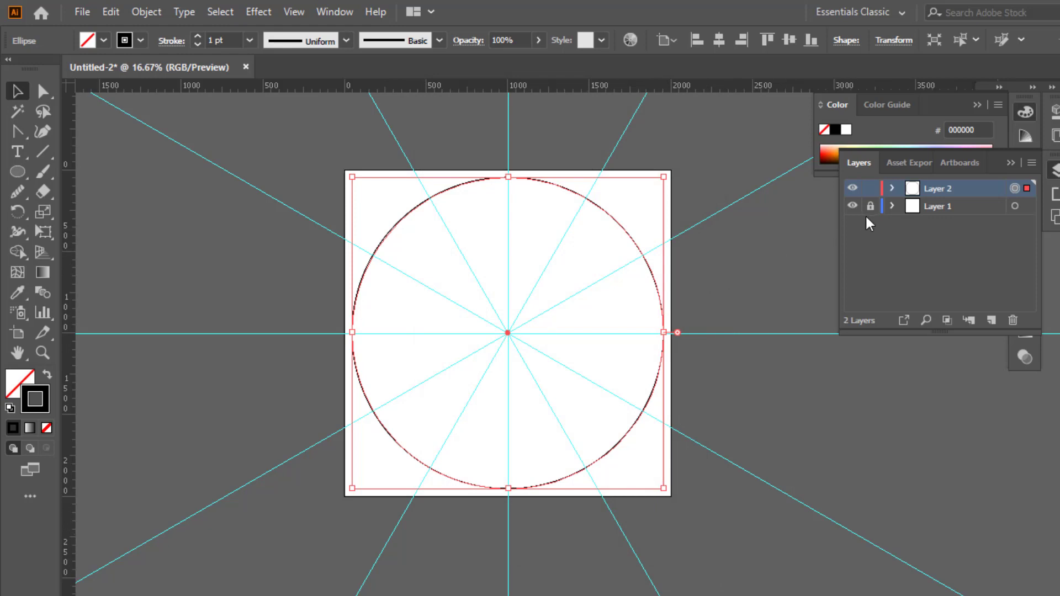
# Step: Expand Layer 2 and lock the ellipse inside it
pyautogui.click(892, 189)
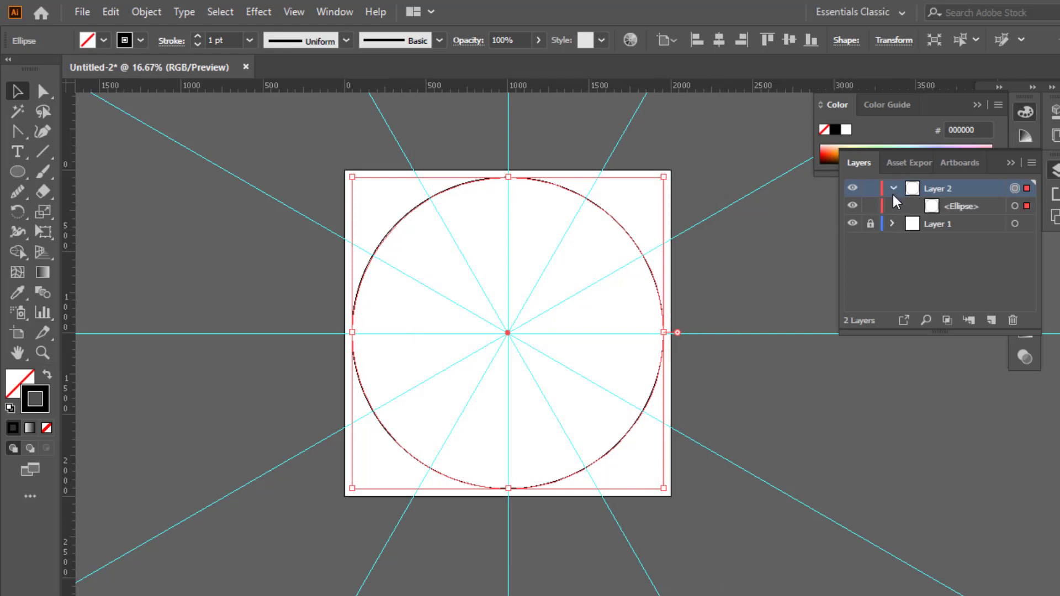
pyautogui.click(871, 206)
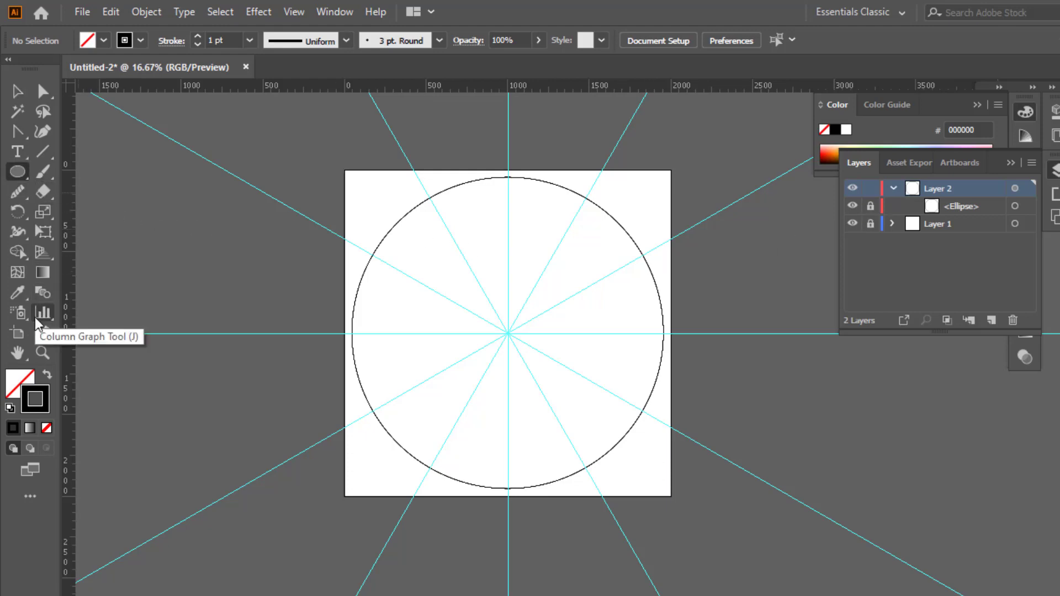
pyautogui.click(47, 428)
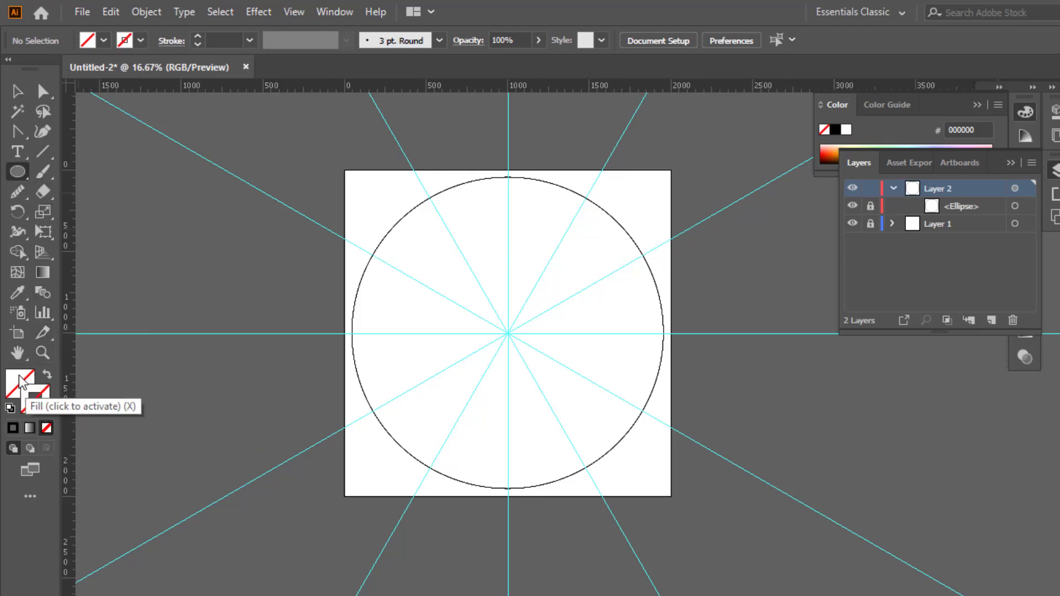
pyautogui.click(22, 379)
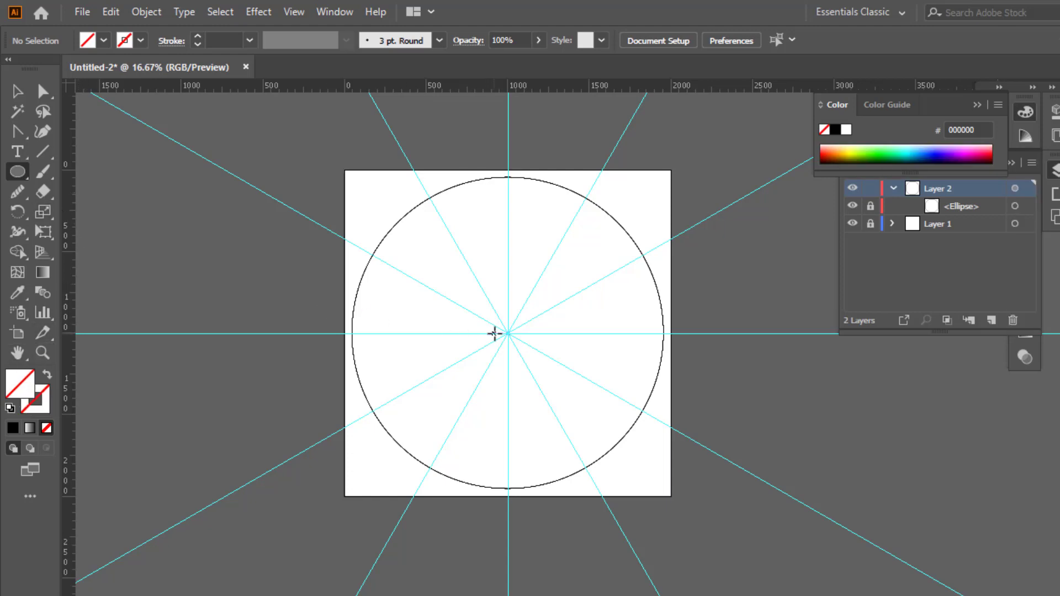
pyautogui.moveTo(508, 333); pyautogui.dragTo(528, 354)
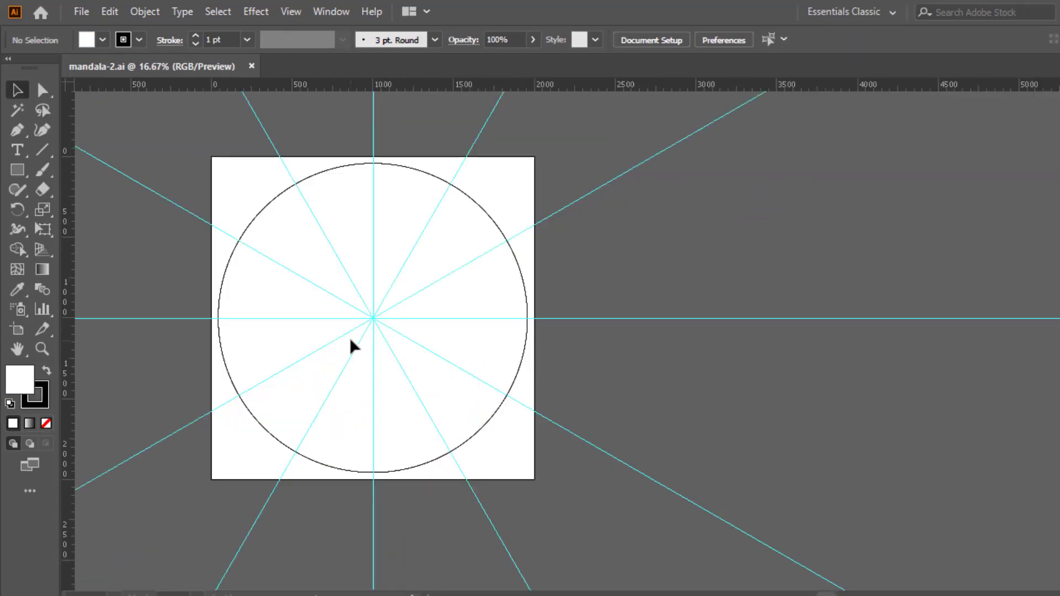
# Step: Check the layer structure of the mandala-2.ai document, and collapse the layer list again
pyautogui.moveTo(420, 337); pyautogui.dragTo(547, 359)
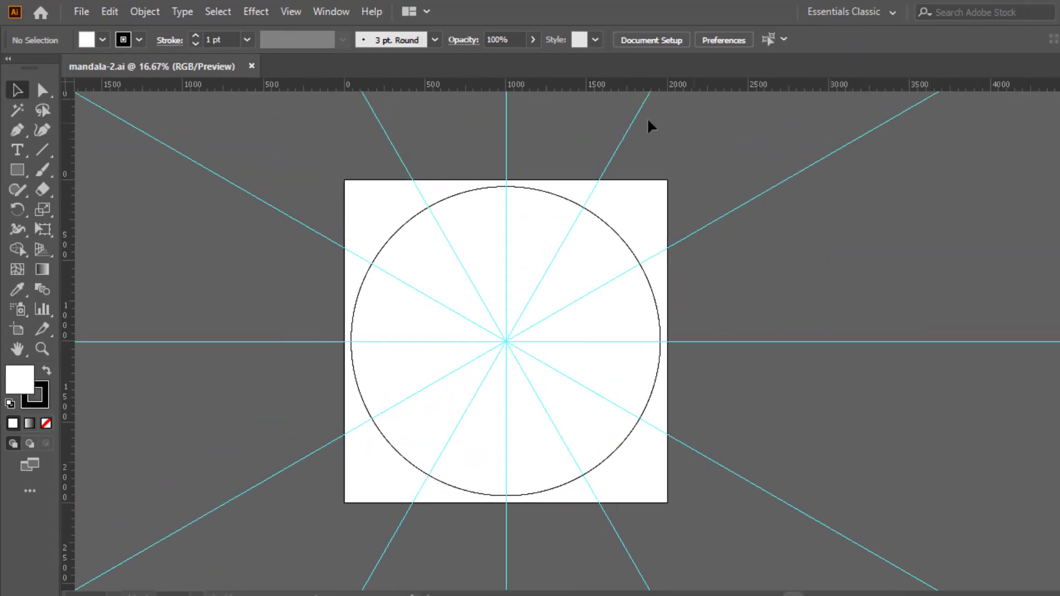
pyautogui.click(323, 12)
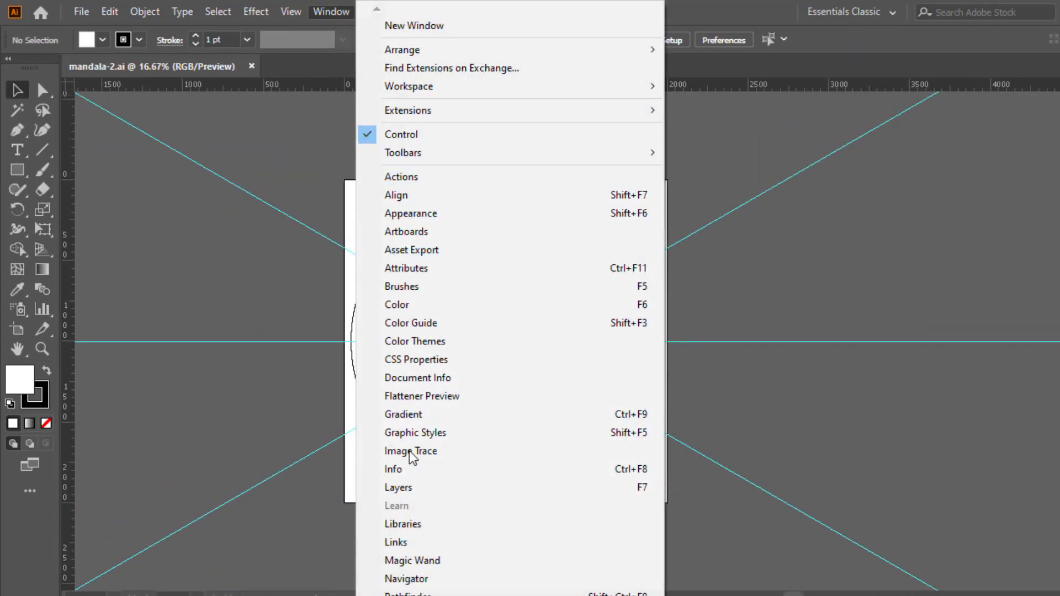
pyautogui.click(409, 487)
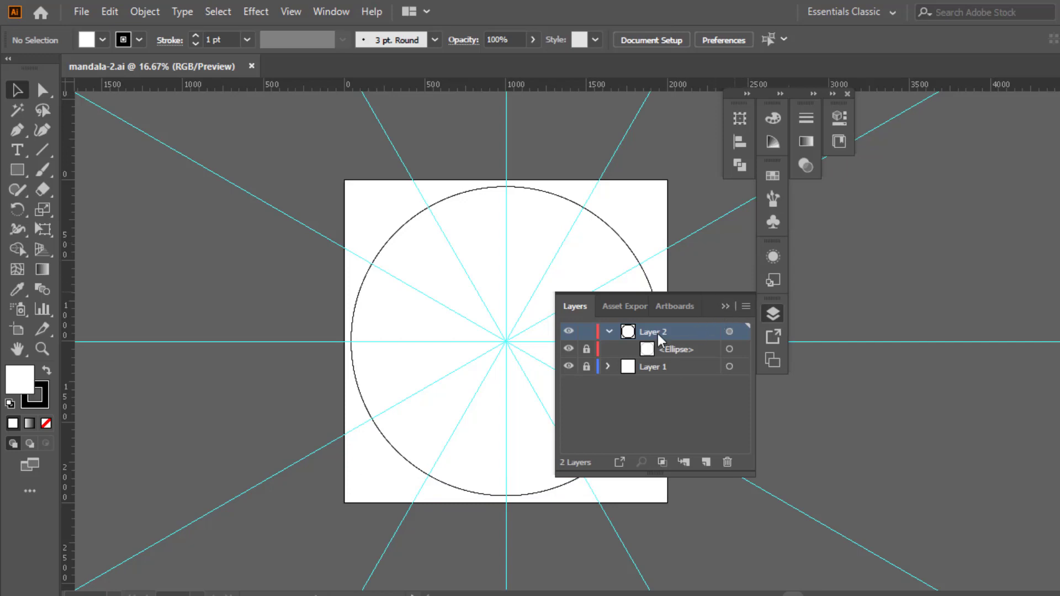
pyautogui.click(725, 307)
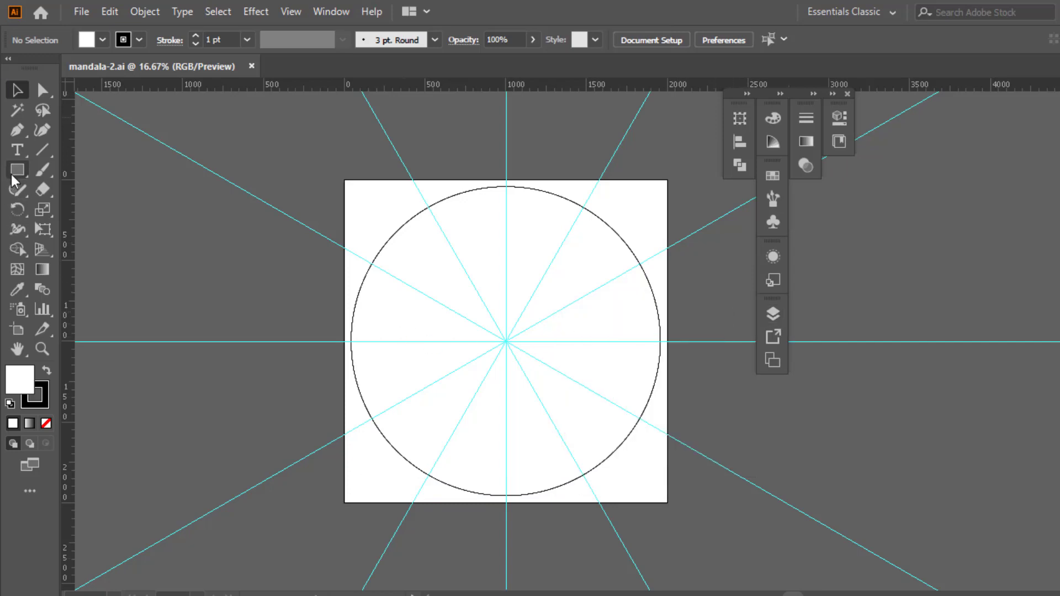
# Step: Draw a small circle centred on the intersection of the radial guides with the Ellipse tool
pyautogui.moveTo(12, 175); pyautogui.dragTo(78, 209)
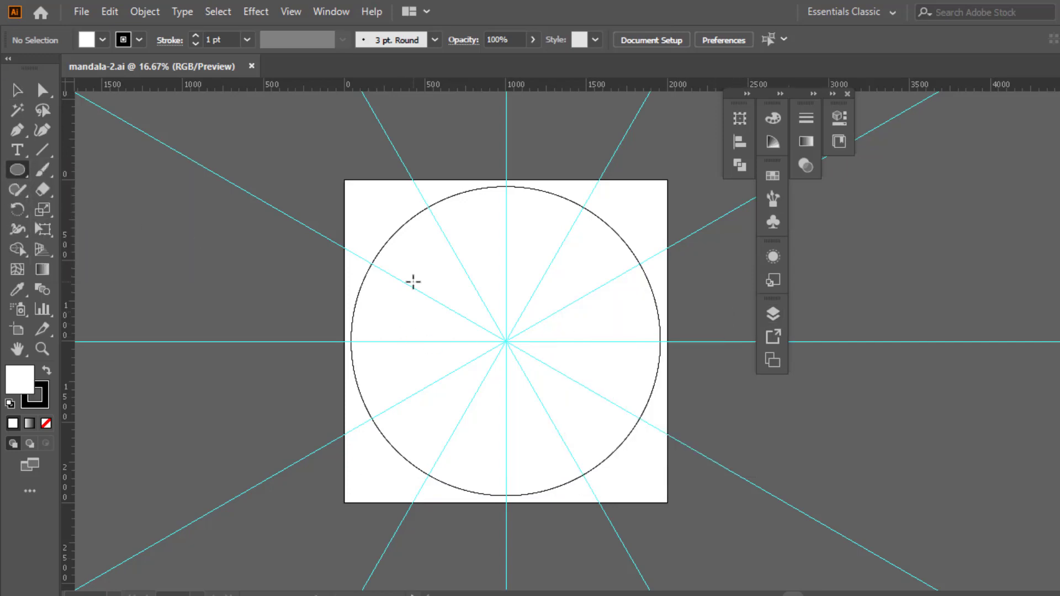
pyautogui.hotkey('ctrl', '+')
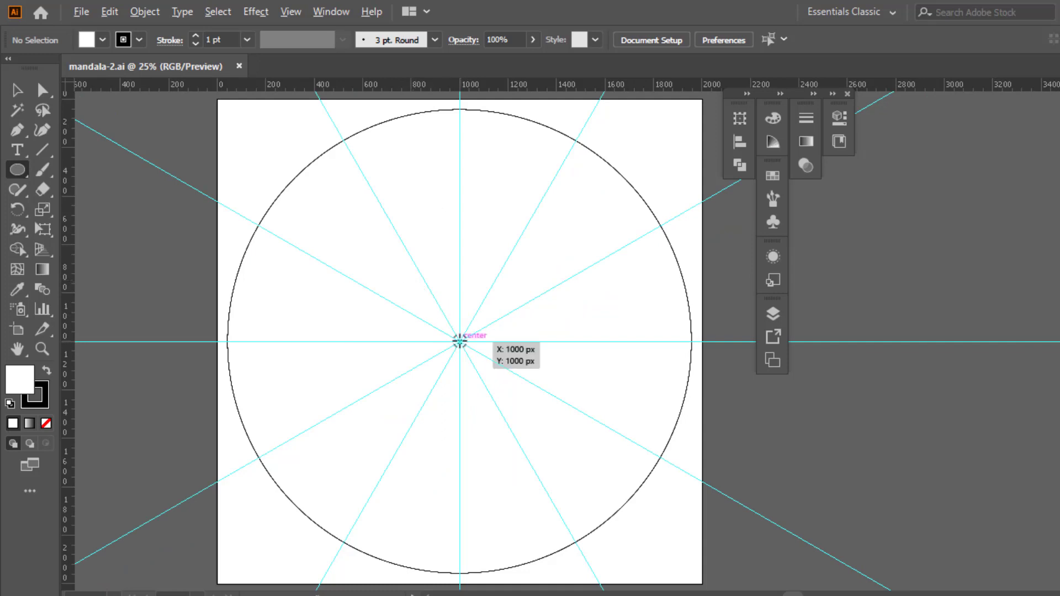
pyautogui.moveTo(459, 341); pyautogui.dragTo(480, 361)
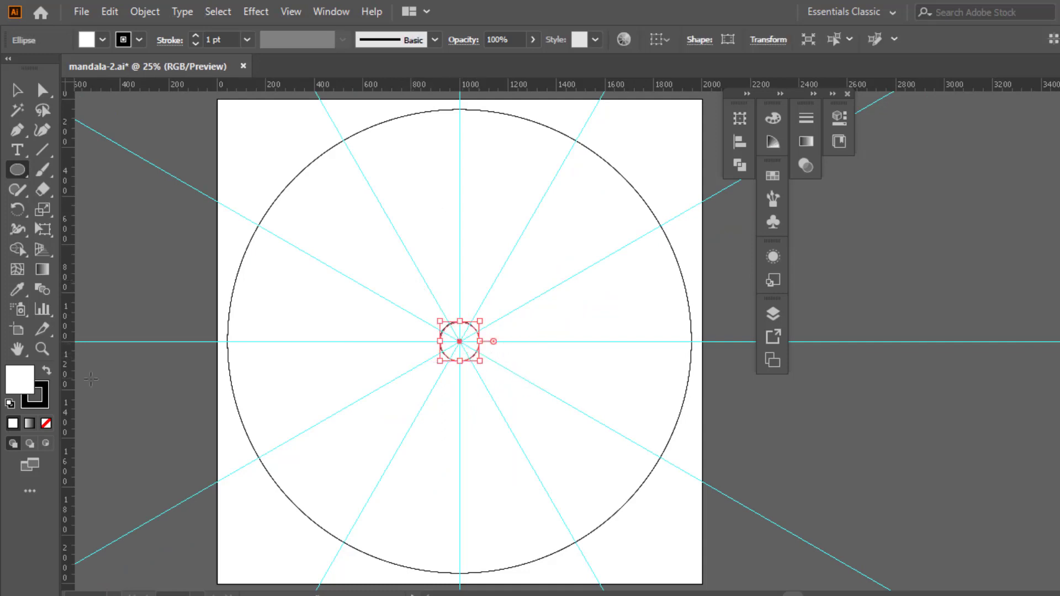
# Step: Fill the small centre circle with a dark purple and remove its stroke
pyautogui.doubleClick(20, 385)
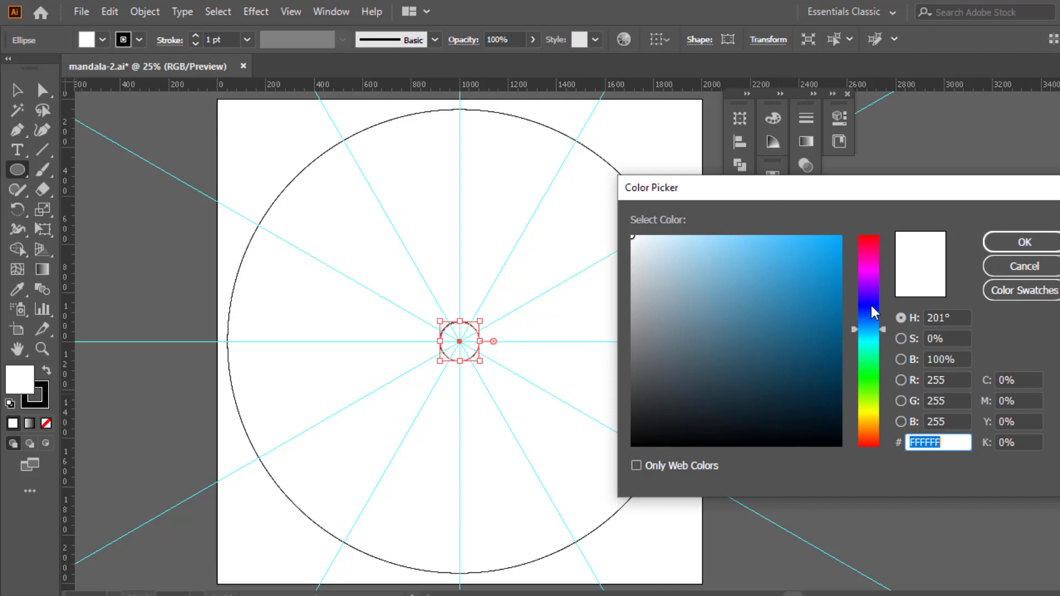
pyautogui.click(869, 281)
pyautogui.click(800, 319)
pyautogui.click(1024, 241)
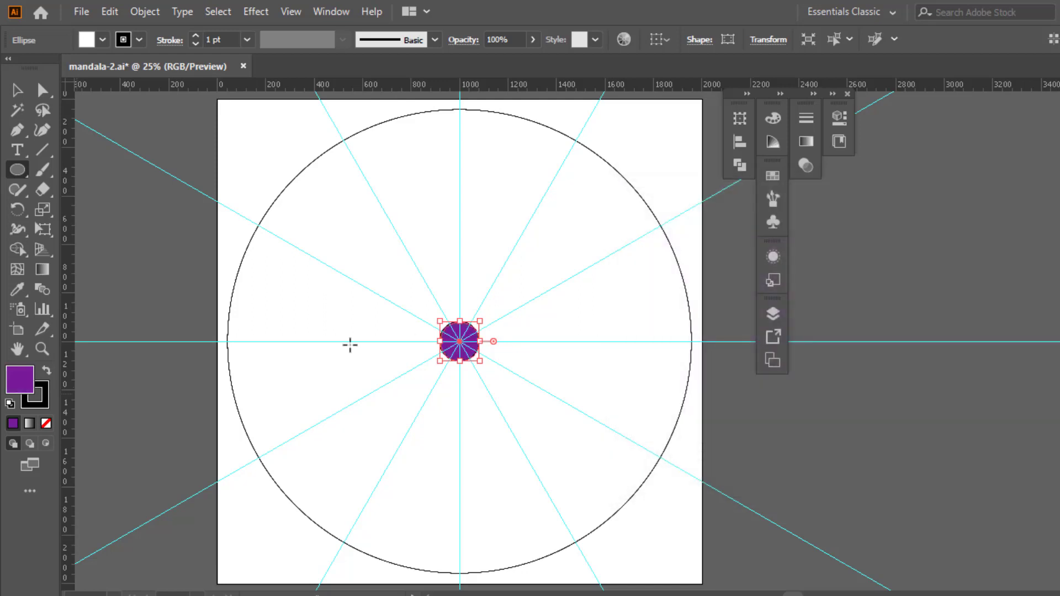
pyautogui.click(42, 405)
pyautogui.click(46, 423)
pyautogui.click(21, 380)
# Step: Duplicate the purple circle in place and enlarge the copy slightly about its centre
pyautogui.click(18, 91)
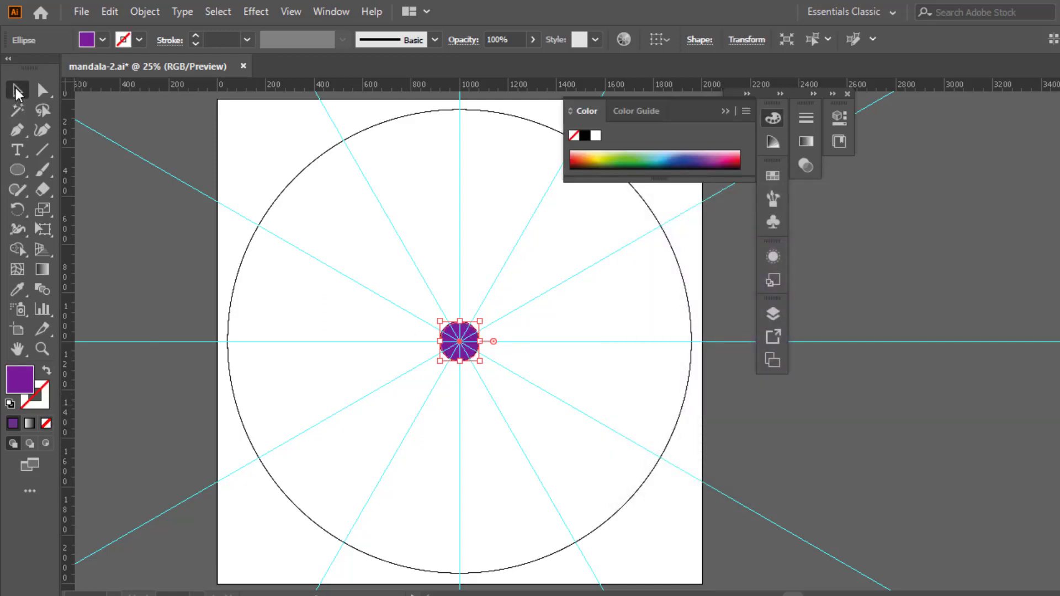
pyautogui.hotkey('ctrl', 'c')
pyautogui.hotkey('ctrl', 'f')
pyautogui.moveTo(480, 321); pyautogui.dragTo(487, 315)
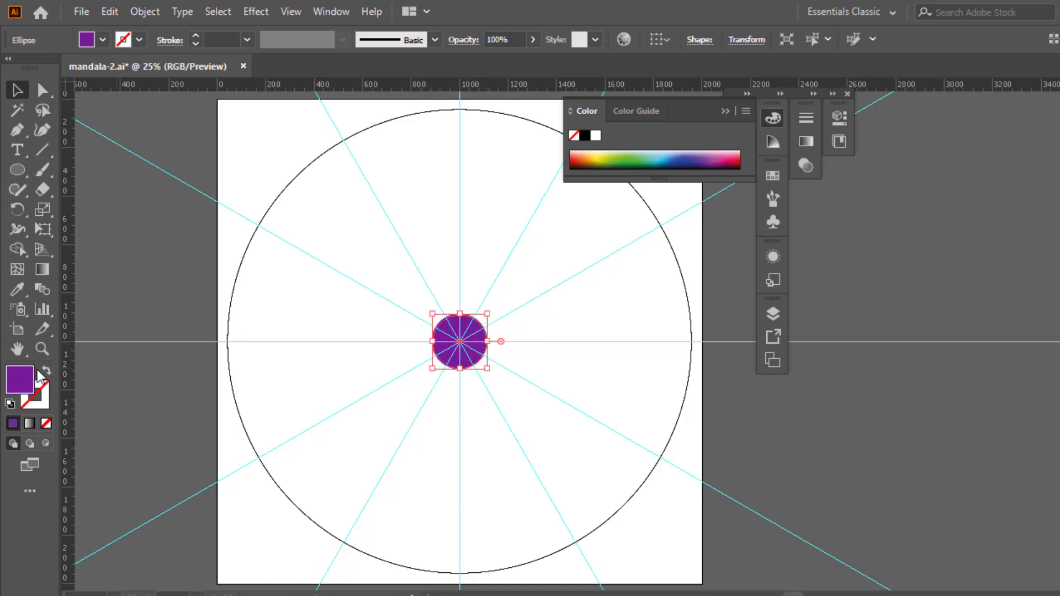
# Step: Swap the enlarged circle's fill and stroke to make a purple ring, set its stroke weight to 9 pt, and deselect it
pyautogui.click(46, 371)
pyautogui.scroll(8, 222, 42)
pyautogui.click(490, 325)
pyautogui.scroll(4, 489, 325)
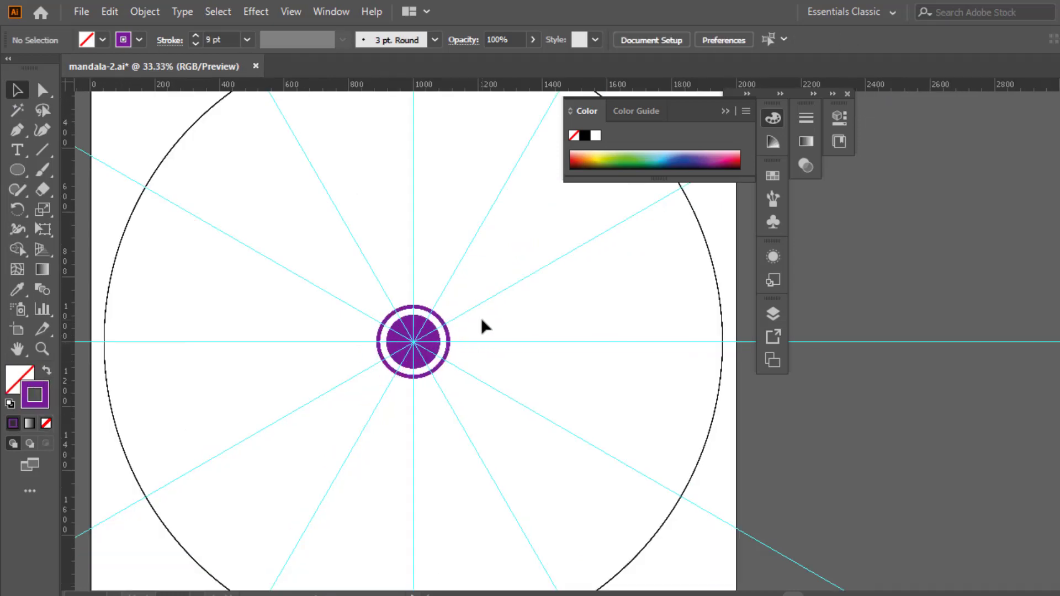
pyautogui.click(17, 131)
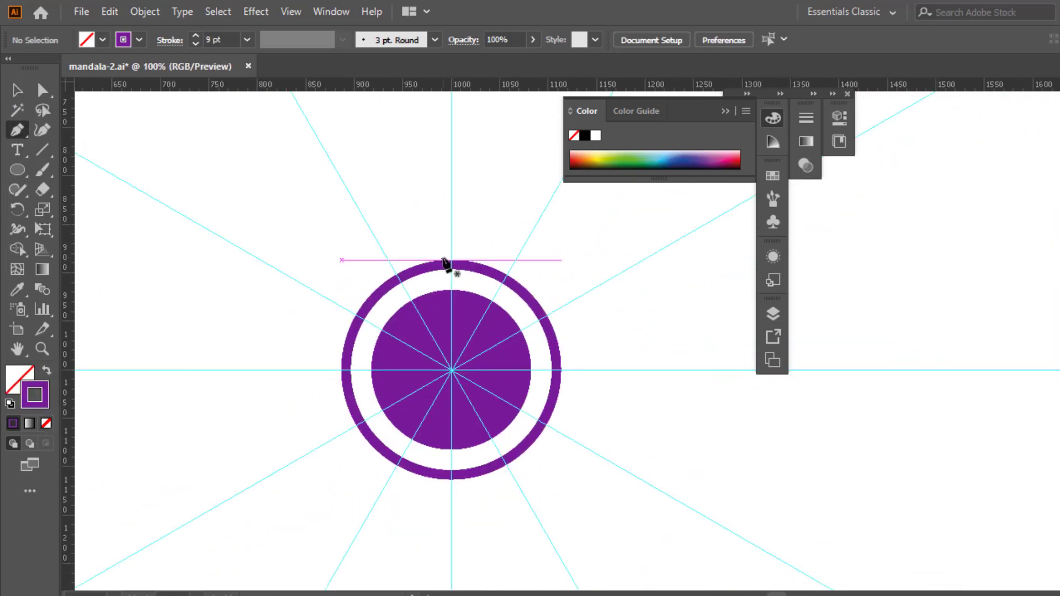
pyautogui.click(451, 200)
pyautogui.moveTo(480, 249)
pyautogui.mouseDown()
pyautogui.moveTo(481, 260)
pyautogui.moveTo(459, 264)
pyautogui.mouseUp()
pyautogui.hotkey('ctrl', 'z')
pyautogui.hotkey('ctrl', 'z')
pyautogui.hotkey('ctrl', 'z')
# Step: Draw a closed, pointed petal with the Pen tool on the ring's upper edge, its tip on the vertical guide
pyautogui.click(438, 260)
pyautogui.moveTo(451, 199); pyautogui.dragTo(492, 160)
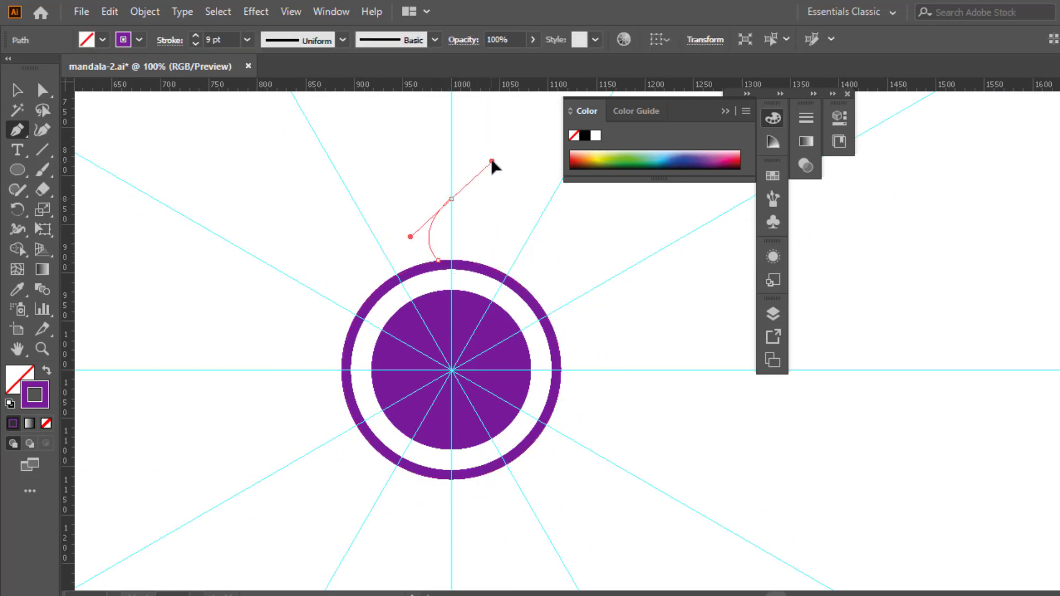
pyautogui.click(451, 199)
pyautogui.moveTo(465, 261); pyautogui.dragTo(437, 292)
pyautogui.click(466, 261)
pyautogui.click(438, 259)
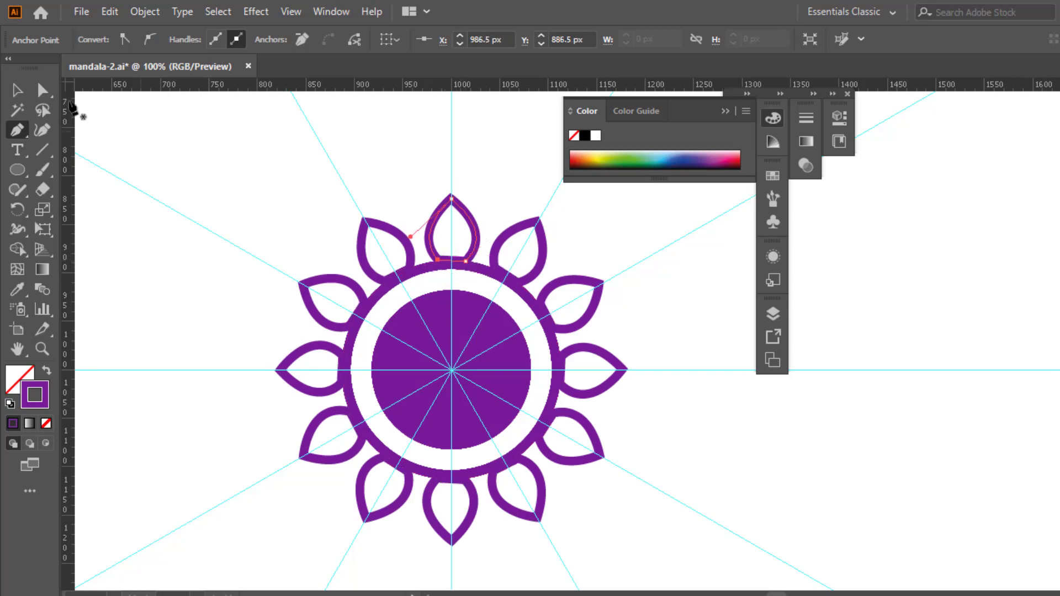
# Step: Duplicate the top petal in place, shrink the copy and nudge it down so it sits inside the original
pyautogui.click(18, 90)
pyautogui.click(577, 235)
pyautogui.hotkey('ctrl', '+')
pyautogui.moveTo(577, 237); pyautogui.dragTo(702, 328)
pyautogui.click(534, 243)
pyautogui.hotkey('ctrl', 'c')
pyautogui.hotkey('ctrl', 'f')
pyautogui.moveTo(540, 216); pyautogui.dragTo(528, 232)
pyautogui.click(511, 299)
pyautogui.click(528, 271)
pyautogui.press('Down')
pyautogui.press('Down')
pyautogui.press('Down')
pyautogui.press('Down')
pyautogui.press('Down')
pyautogui.press('Down')
pyautogui.press('Down')
pyautogui.press('Down')
pyautogui.press('Down')
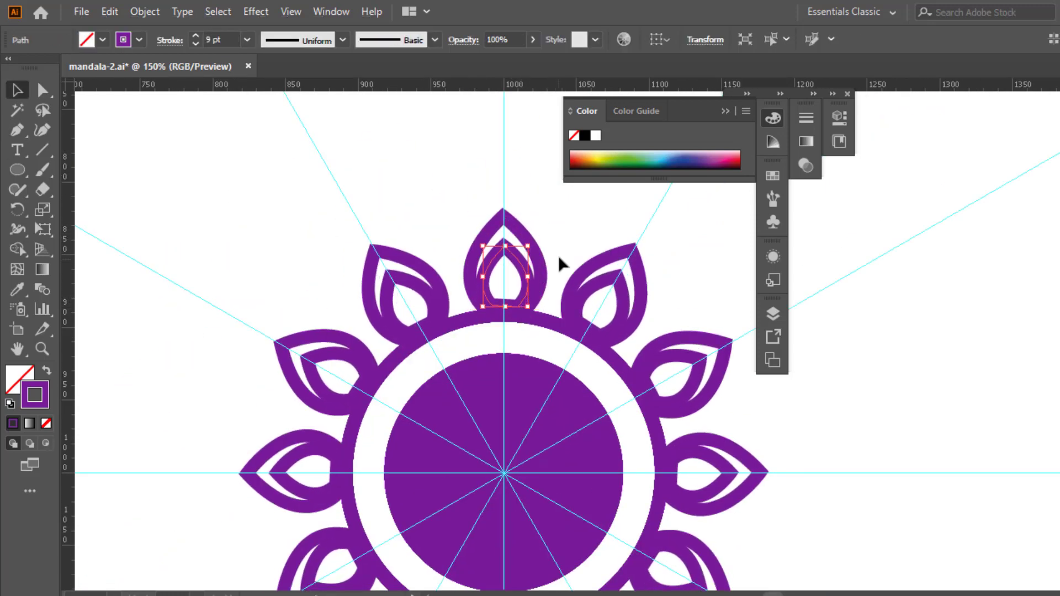
pyautogui.click(559, 259)
# Step: Paint a small dot with a stem running down to the ring inside the inner top petal
pyautogui.moveTo(504, 274)
pyautogui.mouseDown()
pyautogui.moveTo(504, 298)
pyautogui.moveTo(503, 280)
pyautogui.mouseUp()
pyautogui.hotkey('ctrl', 'z')
pyautogui.press('+')
pyautogui.press('v')
pyautogui.click(43, 170)
pyautogui.press('v')
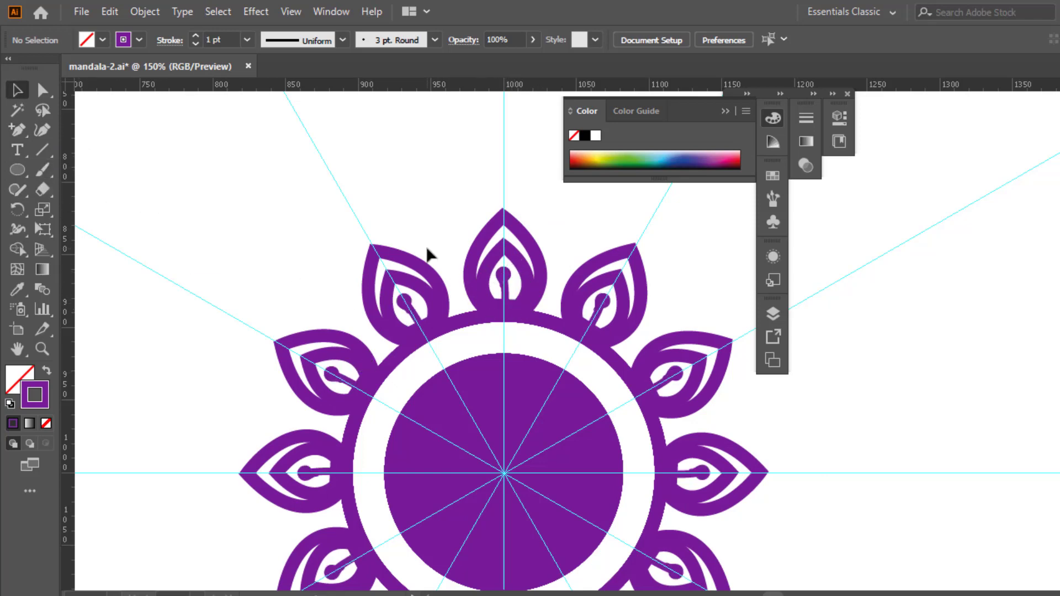
# Step: Group the top petal's shapes and enlarge the group outward from the ring
pyautogui.click(539, 264)
pyautogui.moveTo(461, 182); pyautogui.dragTo(536, 295)
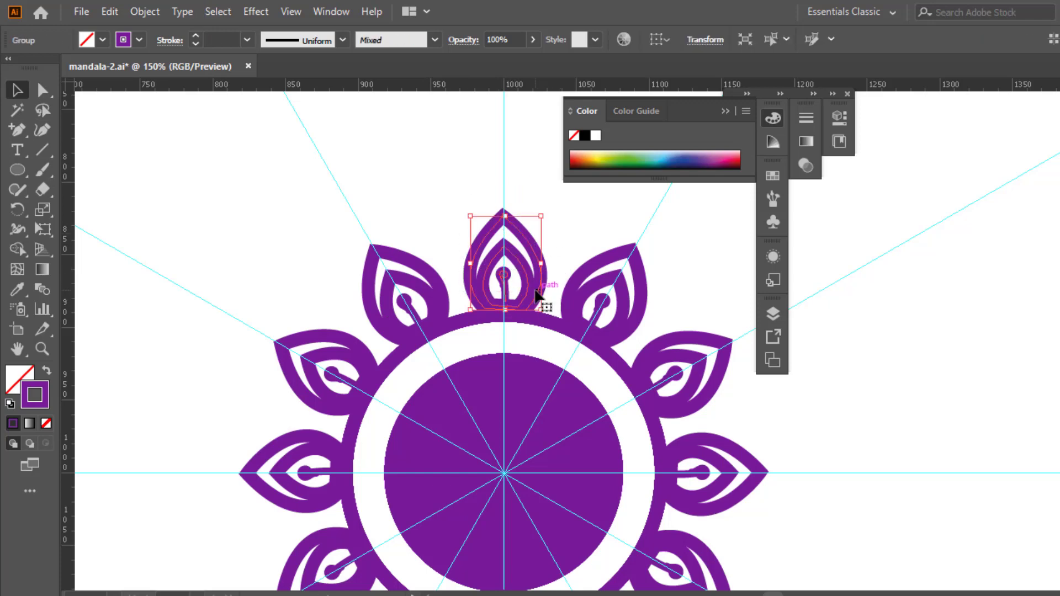
pyautogui.hotkey('ctrl', '-')
pyautogui.moveTo(624, 310); pyautogui.dragTo(540, 235)
pyautogui.click(656, 281)
# Step: Duplicate the purple ring and enlarge the copy about its centre to about 444 px, enclosing the petals
pyautogui.hotkey('ctrl', '-')
pyautogui.click(519, 319)
pyautogui.moveTo(569, 313)
pyautogui.mouseDown()
pyautogui.moveTo(653, 249)
pyautogui.moveTo(643, 236)
pyautogui.mouseUp()
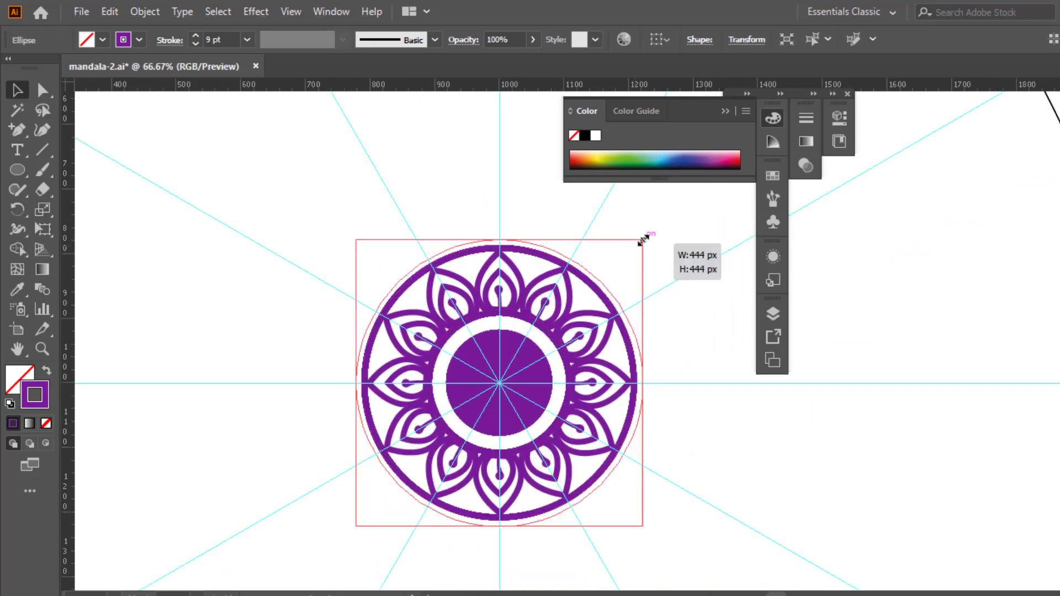
pyautogui.click(664, 243)
# Step: Draw a closed curved filler shape with the Pen tool between the top petal, its neighbour and the outer ring
pyautogui.hotkey('ctrl', '+')
pyautogui.click(8, 135)
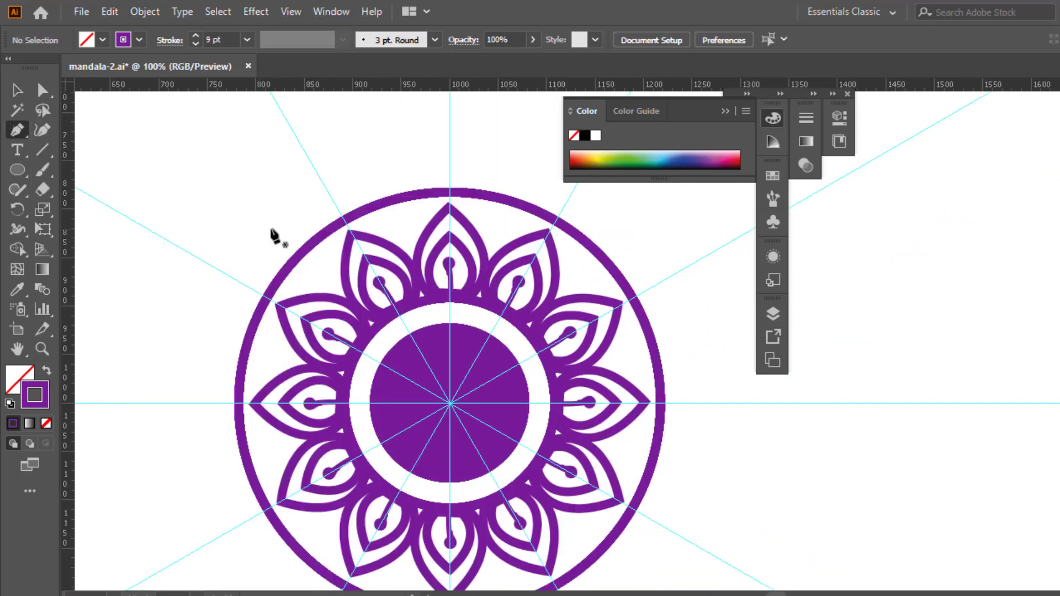
pyautogui.click(407, 243)
pyautogui.moveTo(450, 189); pyautogui.dragTo(466, 183)
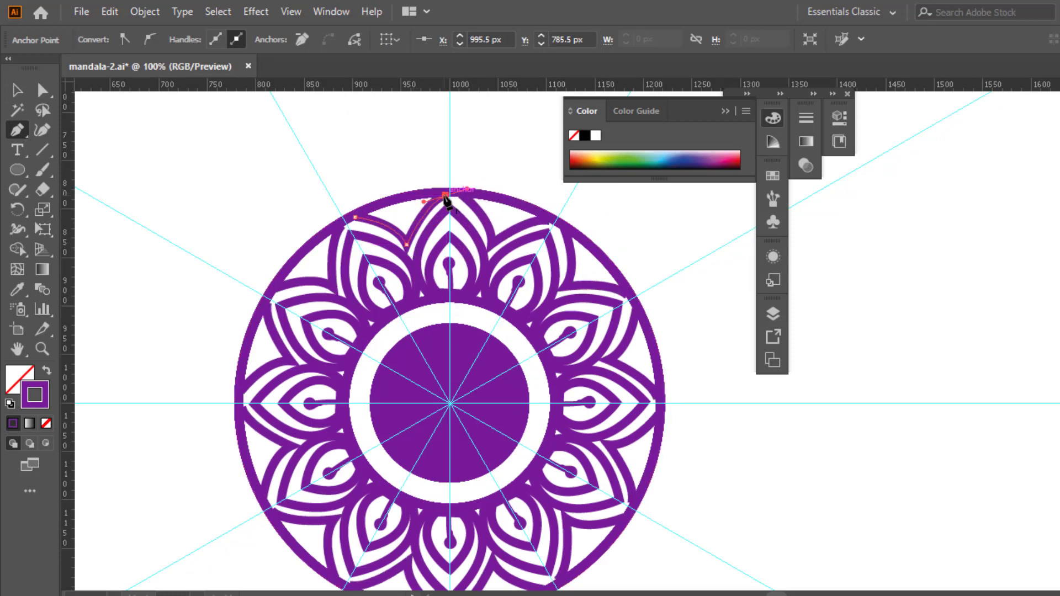
pyautogui.click(446, 196)
pyautogui.moveTo(355, 218); pyautogui.dragTo(319, 239)
pyautogui.click(17, 90)
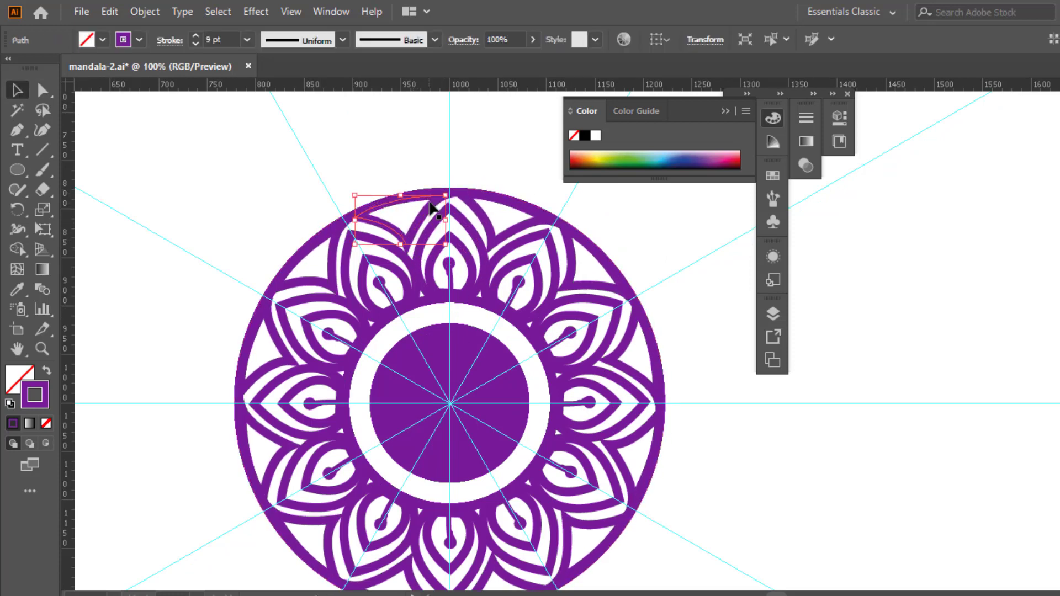
pyautogui.moveTo(445, 195); pyautogui.dragTo(423, 208)
pyautogui.press('Up')
pyautogui.press('Up')
pyautogui.press('Up')
pyautogui.press('Up')
pyautogui.press('Up')
pyautogui.press('Up')
pyautogui.press('Up')
pyautogui.press('Up')
pyautogui.press('Delete')
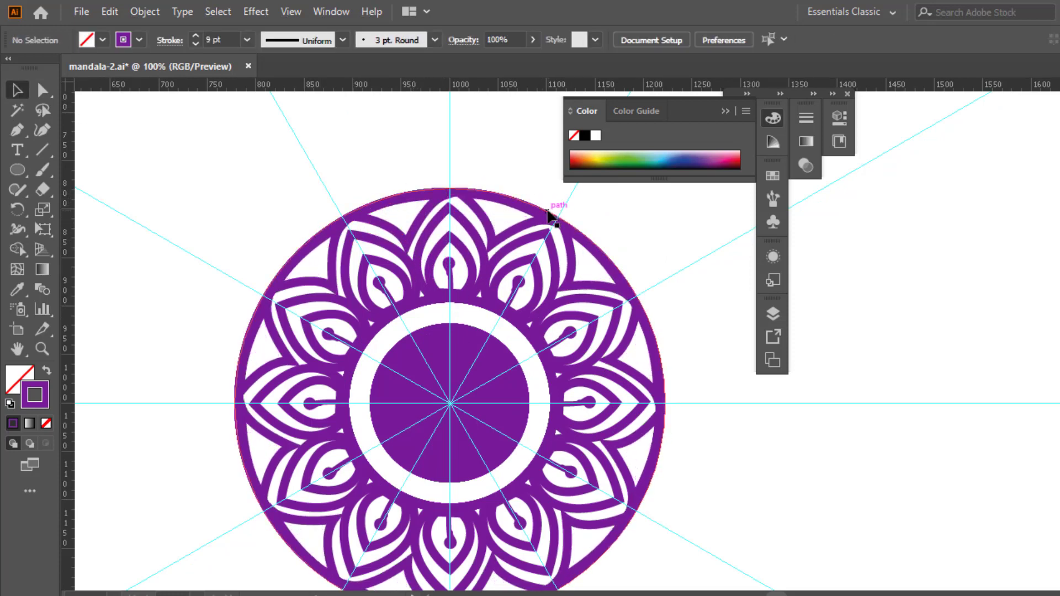
# Step: Adjust the inner corner anchor of the curved filler shape between the two petals with the Direct Selection tool
pyautogui.click(42, 90)
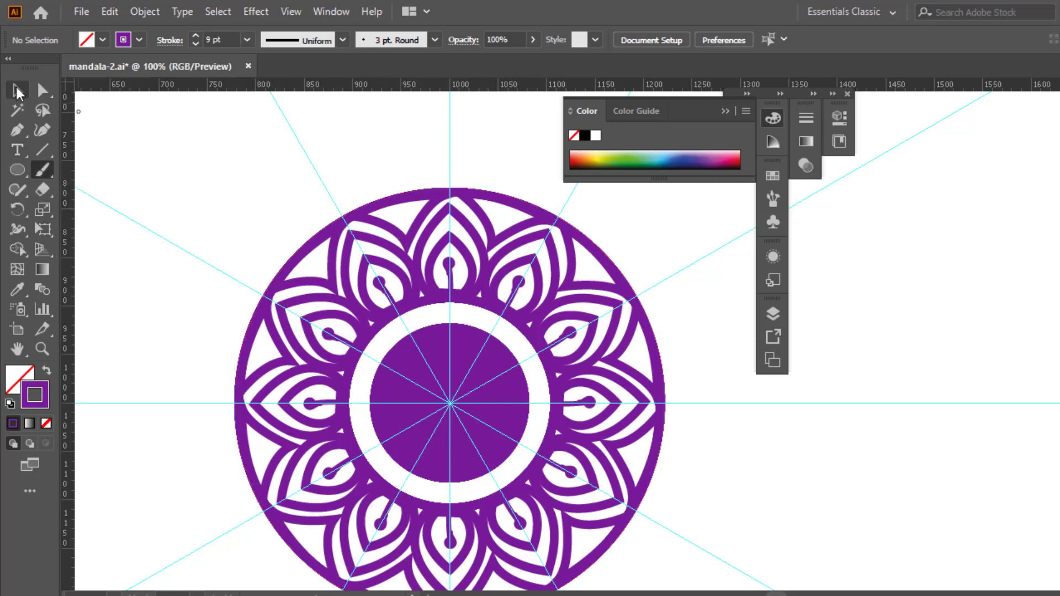
pyautogui.click(409, 248)
pyautogui.moveTo(395, 221); pyautogui.dragTo(416, 207)
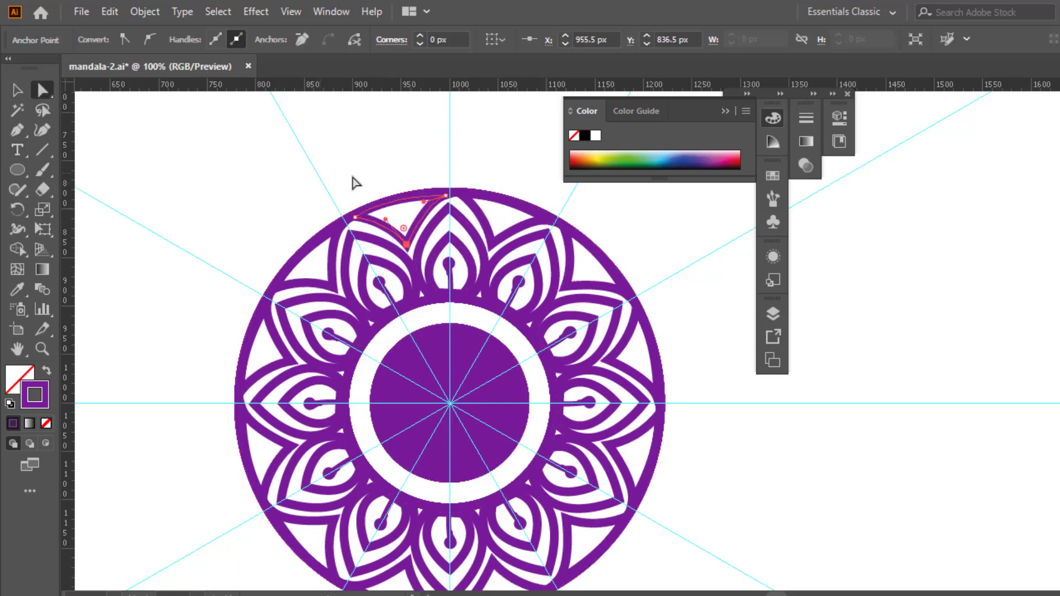
pyautogui.press('v')
pyautogui.click(657, 239)
# Step: Duplicate the outer ring and enlarge the copy slightly about the mandala's centre
pyautogui.hotkey('ctrl', '-')
pyautogui.click(547, 292)
pyautogui.moveTo(664, 265); pyautogui.dragTo(610, 230)
pyautogui.click(638, 253)
# Step: Draw a larger closed petal above the outermost ring on the vertical guide and give it a solid purple fill without stroke
pyautogui.hotkey('ctrl', '-')
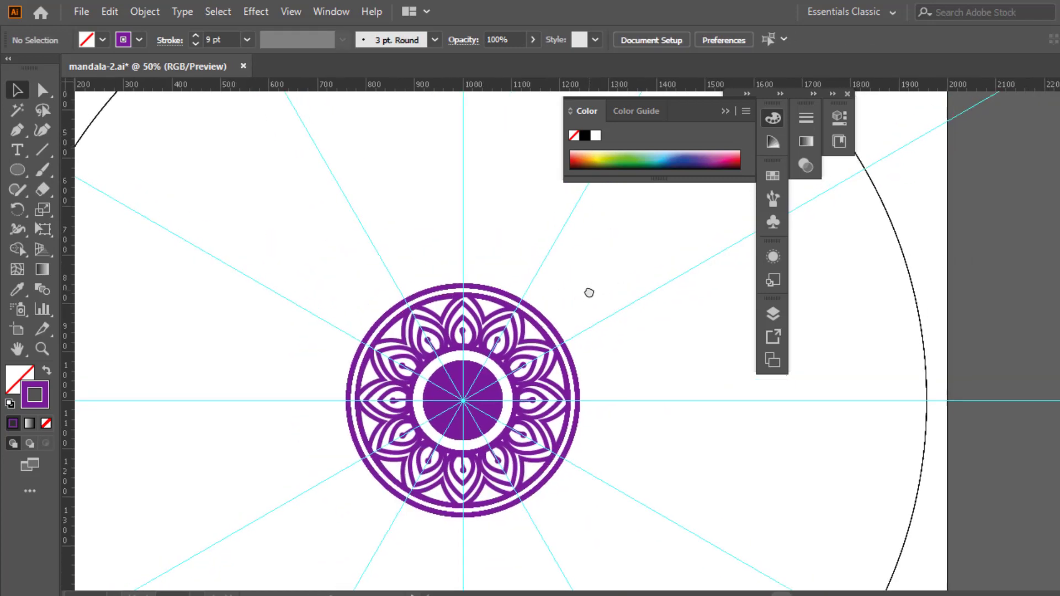
pyautogui.click(17, 130)
pyautogui.hotkey('ctrl', '+')
pyautogui.click(400, 266)
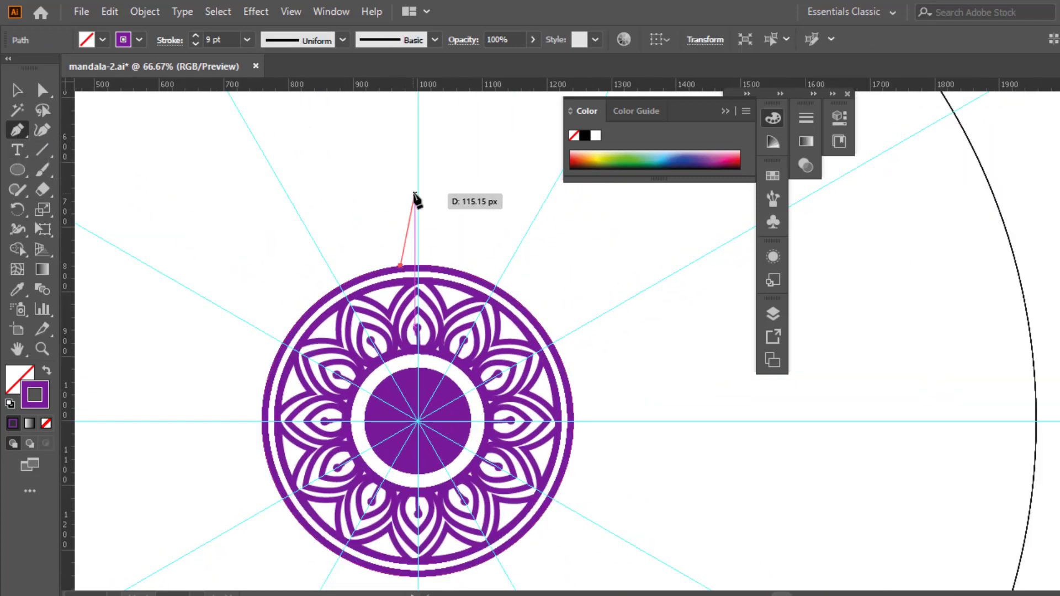
pyautogui.moveTo(464, 151); pyautogui.dragTo(475, 144)
pyautogui.moveTo(474, 144); pyautogui.dragTo(435, 215)
pyautogui.moveTo(437, 266); pyautogui.dragTo(404, 298)
pyautogui.click(437, 266)
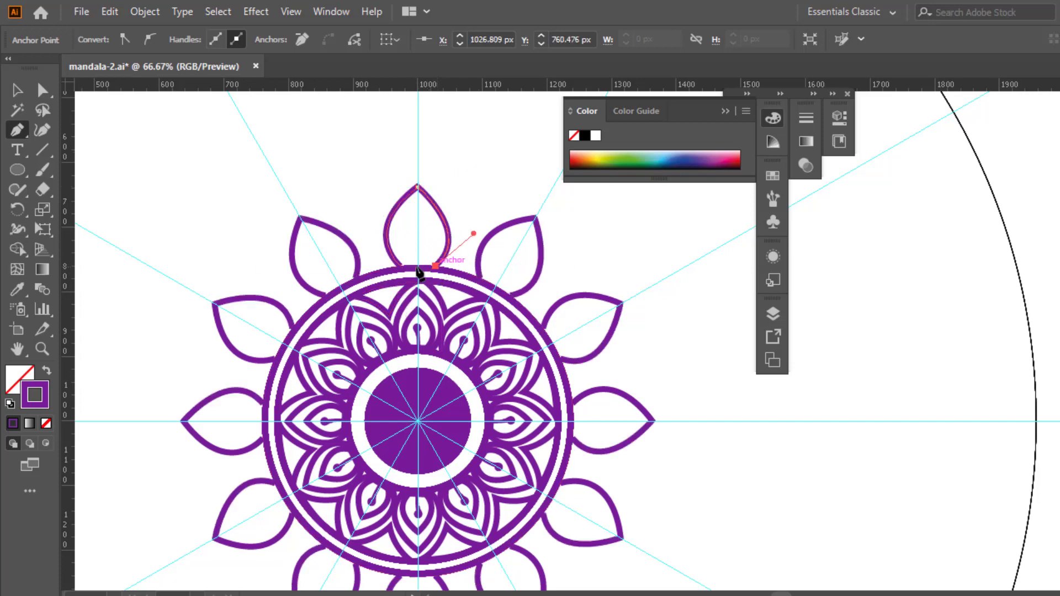
pyautogui.click(400, 266)
pyautogui.click(17, 90)
pyautogui.click(47, 371)
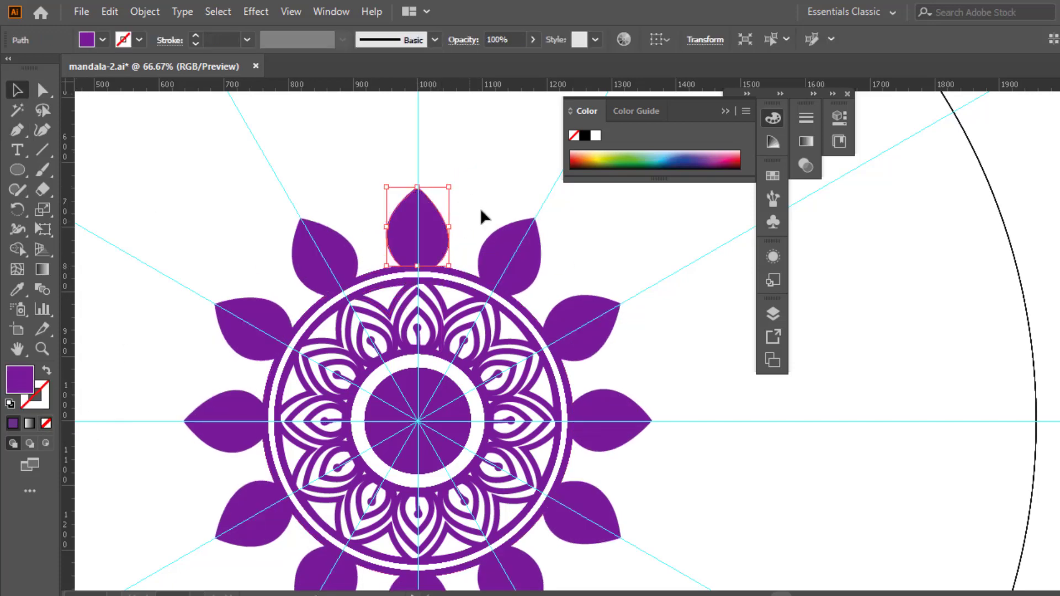
# Step: Duplicate the filled purple petal in place, shrink the copy toward its base and sample white as its fill
pyautogui.hotkey('ctrl', 'c')
pyautogui.hotkey('ctrl', 'f')
pyautogui.moveTo(449, 266); pyautogui.dragTo(431, 258)
pyautogui.click(18, 289)
pyautogui.click(424, 275)
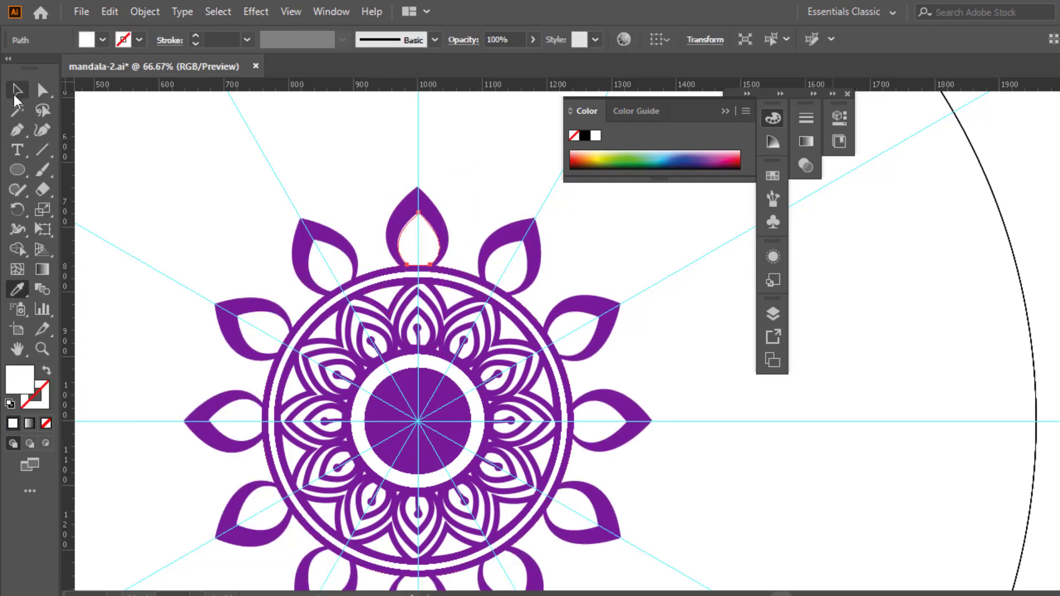
# Step: Stretch the white inner petal slightly upward and nudge it left to centre it within the purple petal
pyautogui.click(17, 90)
pyautogui.moveTo(418, 212); pyautogui.dragTo(419, 203)
pyautogui.moveTo(399, 235); pyautogui.dragTo(397, 235)
pyautogui.click(488, 182)
pyautogui.click(426, 225)
pyautogui.press('Left')
pyautogui.press('Left')
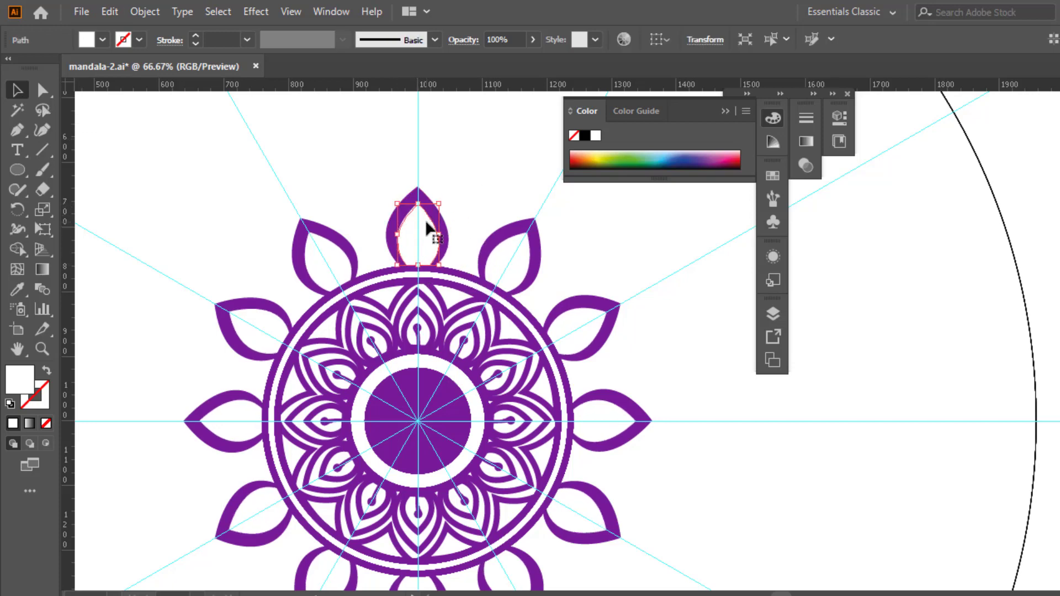
pyautogui.click(463, 229)
# Step: Paint a short vertical stem inside the large top petal with the Paintbrush tool
pyautogui.click(418, 333)
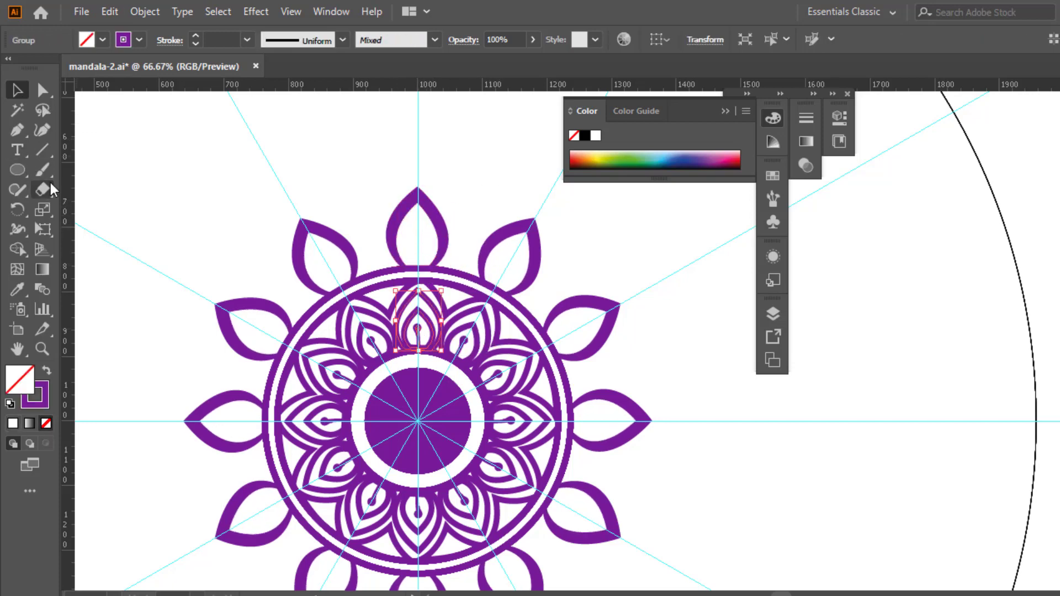
pyautogui.press('b')
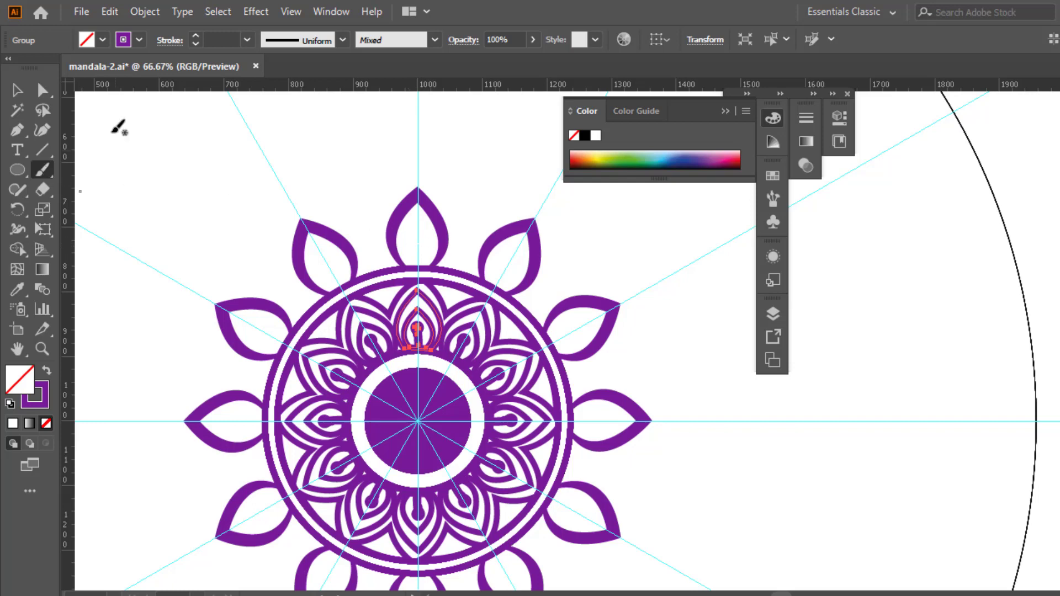
pyautogui.click(18, 91)
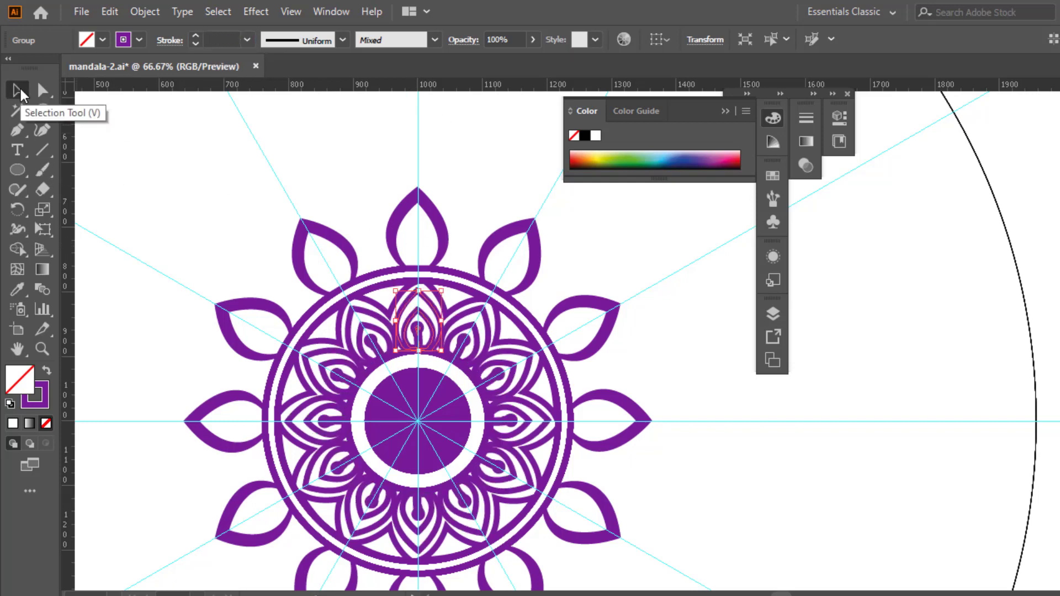
pyautogui.click(365, 178)
pyautogui.click(44, 171)
pyautogui.moveTo(417, 224); pyautogui.dragTo(417, 264)
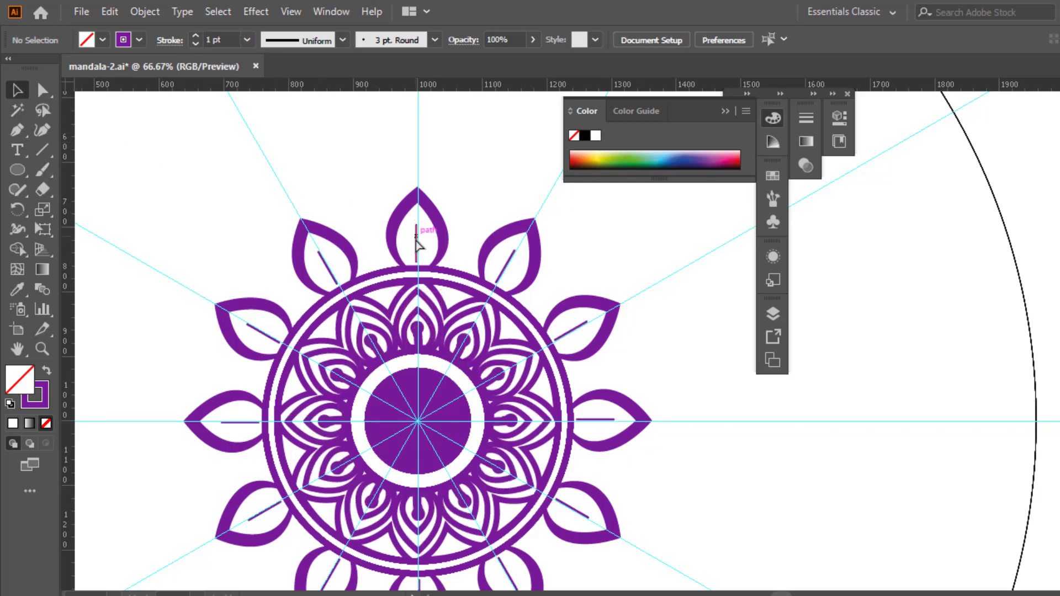
# Step: Set the new stem's stroke weight to 4 pt and add a small purple-filled circle at its upper end
pyautogui.click(416, 239)
pyautogui.click(195, 36)
pyautogui.click(195, 36)
pyautogui.click(196, 36)
pyautogui.click(17, 170)
pyautogui.moveTo(413, 228); pyautogui.dragTo(426, 242)
pyautogui.moveTo(42, 392); pyautogui.dragTo(22, 380)
# Step: Group the large top petal with its stem and dot, and rotate a copy of it about the mandala's centre
pyautogui.click(17, 91)
pyautogui.click(455, 223)
pyautogui.moveTo(456, 225)
pyautogui.mouseDown()
pyautogui.moveTo(409, 238)
pyautogui.moveTo(477, 251)
pyautogui.mouseUp()
pyautogui.hotkey('ctrl', 'g')
pyautogui.click(18, 209)
pyautogui.click(417, 421)
pyautogui.click(18, 91)
# Step: Scale down and reposition the two petal groups so the row sits evenly spaced around the outermost ring
pyautogui.moveTo(393, 167); pyautogui.dragTo(453, 227)
pyautogui.moveTo(488, 187); pyautogui.dragTo(481, 223)
pyautogui.click(502, 173)
pyautogui.click(419, 197)
pyautogui.press('Down')
pyautogui.press('Down')
pyautogui.press('Down')
pyautogui.press('Down')
pyautogui.press('Down')
pyautogui.keyDown('shift'); pyautogui.click(476, 203); pyautogui.keyUp('shift')
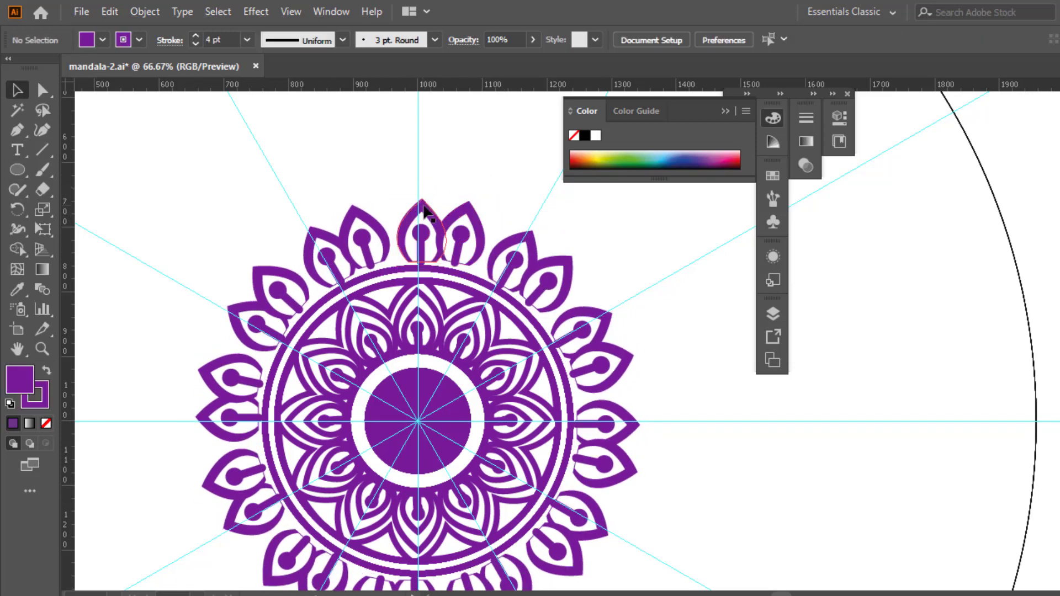
pyautogui.moveTo(461, 232); pyautogui.dragTo(499, 214)
pyautogui.hotkey('ctrl', 'shift', 'a')
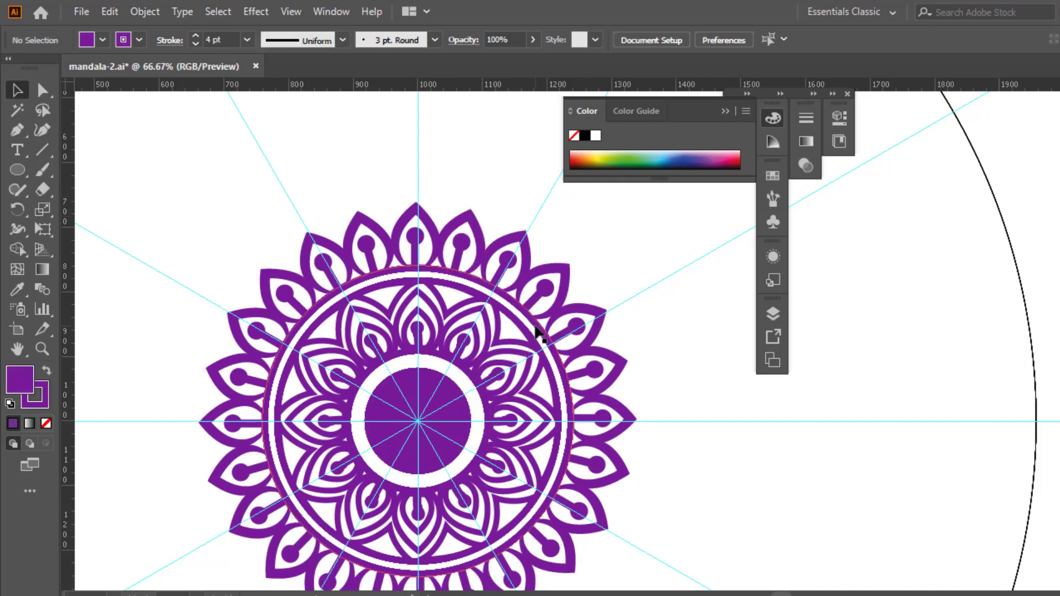
# Step: Duplicate the outermost ring and enlarge the copy about its centre until it encloses the new petal row
pyautogui.click(538, 334)
pyautogui.moveTo(569, 271); pyautogui.dragTo(644, 195)
pyautogui.hotkey('ctrl', '-')
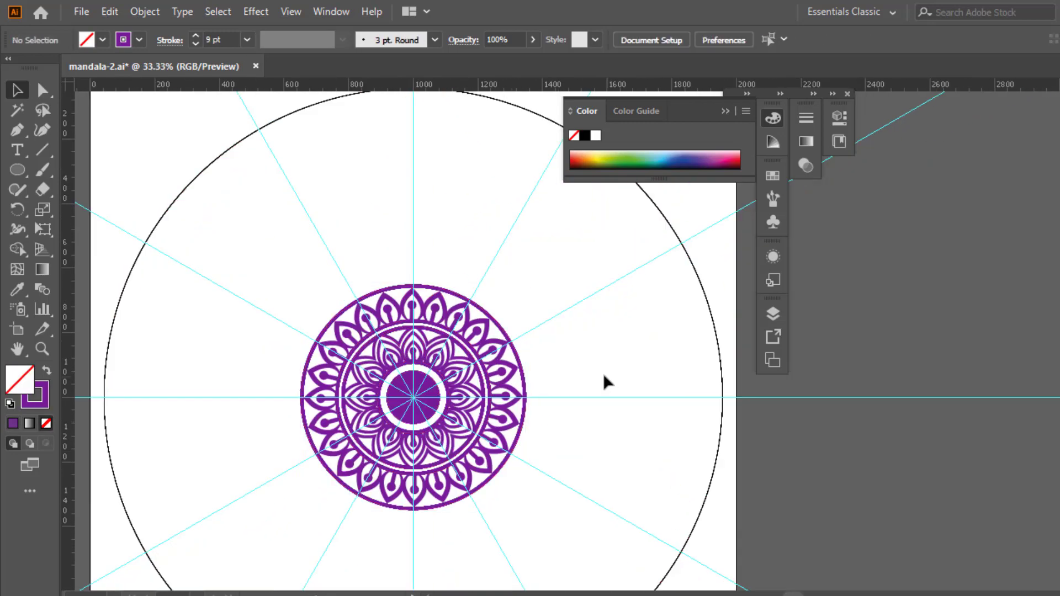
# Step: Copy the innermost petal group onto the outermost ring at the vertical guide and rotate a duplicate about 15° around the mandala's centre
pyautogui.moveTo(420, 349); pyautogui.dragTo(461, 280)
pyautogui.press('r')
pyautogui.click(413, 397)
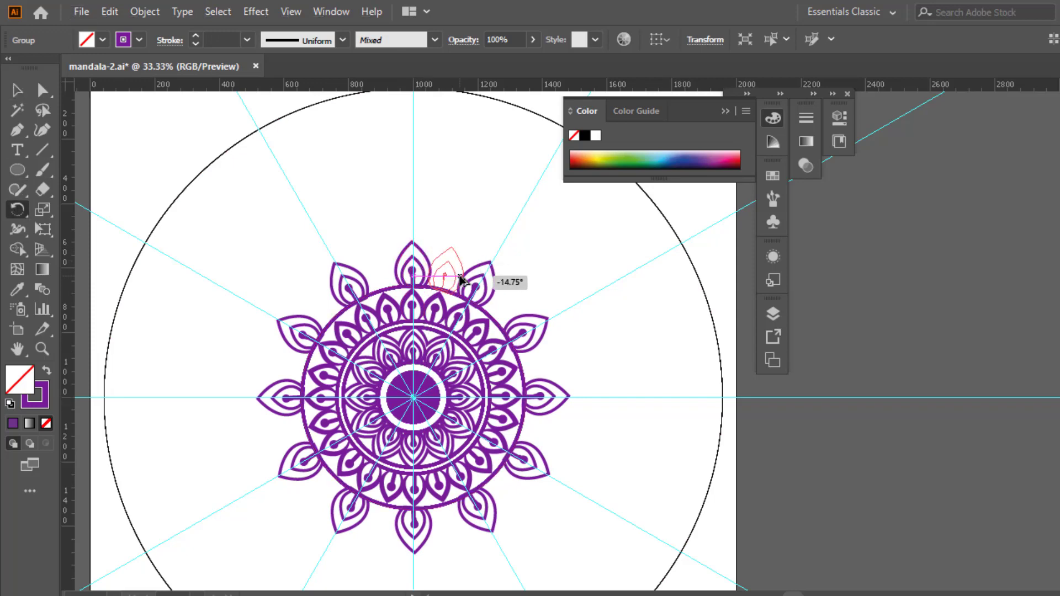
pyautogui.click(18, 90)
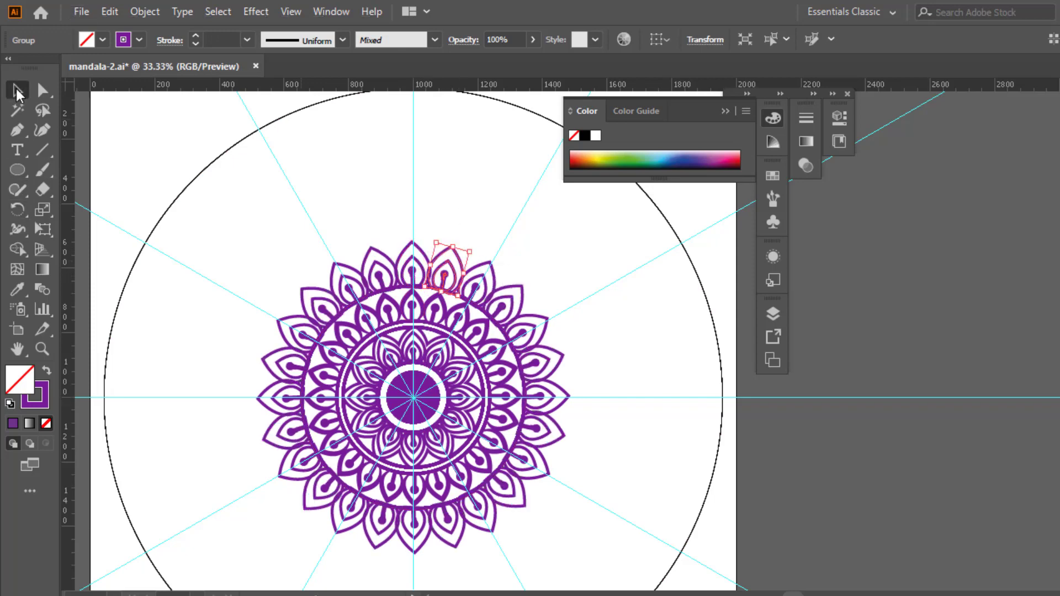
pyautogui.click(232, 265)
pyautogui.moveTo(412, 305); pyautogui.dragTo(396, 245)
pyautogui.hotkey('ctrl', '=')
pyautogui.hotkey('ctrl', '=')
pyautogui.click(544, 293)
pyautogui.click(606, 347)
pyautogui.press('Delete')
# Step: Draw a closed leaf about 57 px wide and 105 px tall with the Pen tool, rising from the gap left of the top petal
pyautogui.scroll(1, 592, 301)
pyautogui.hscroll(3, 592, 301)
pyautogui.click(18, 146)
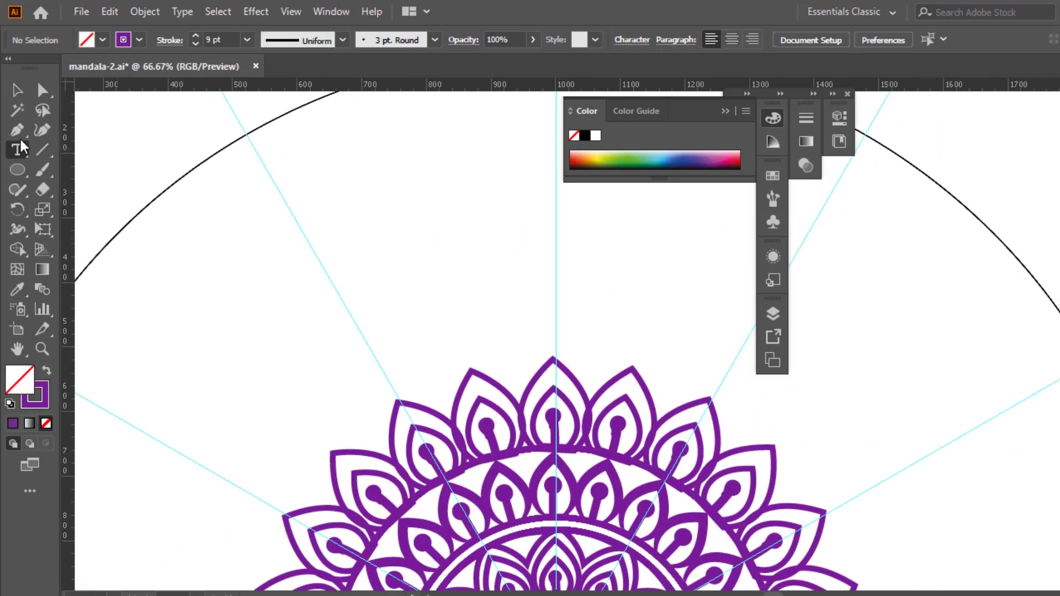
pyautogui.click(17, 130)
pyautogui.click(515, 388)
pyautogui.moveTo(503, 329); pyautogui.dragTo(536, 284)
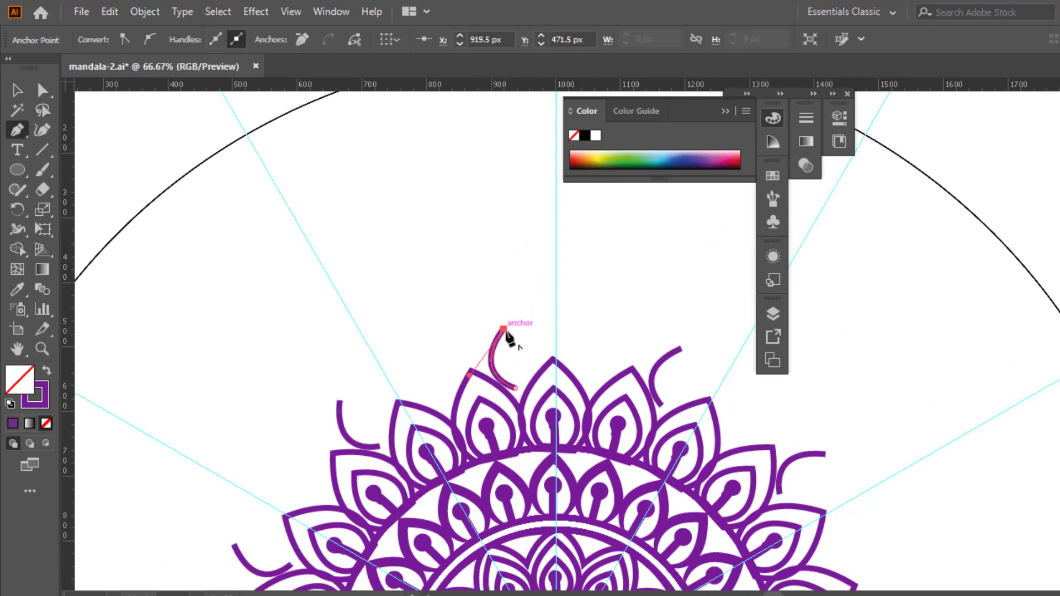
pyautogui.click(515, 388)
pyautogui.press('v')
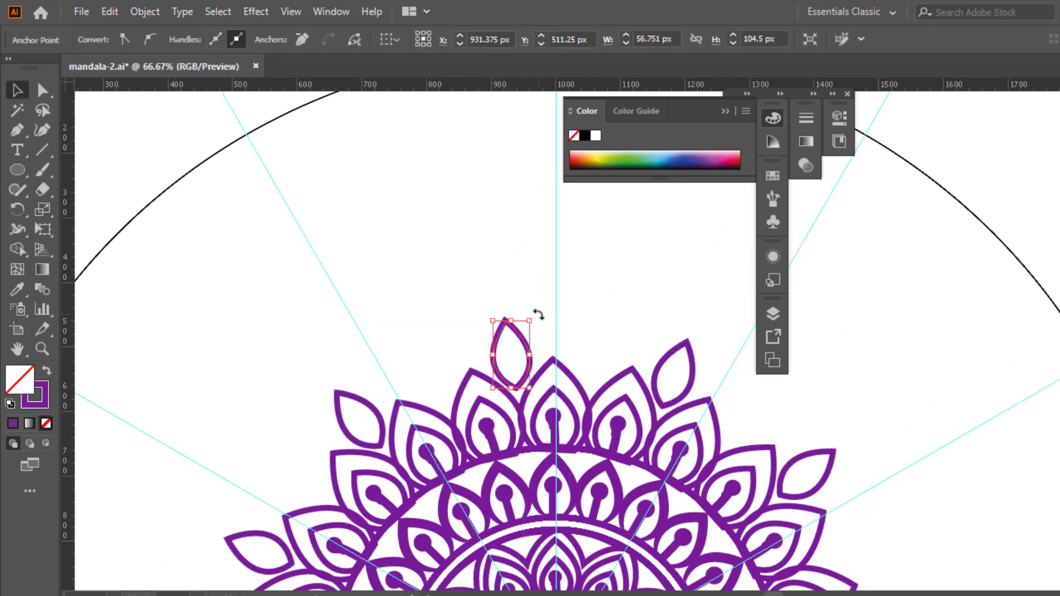
# Step: Duplicate the new leaf in place, shrink the copy and shift it down inside the original
pyautogui.hotkey('ctrl', 'c')
pyautogui.hotkey('ctrl', 'f')
pyautogui.moveTo(530, 320); pyautogui.dragTo(523, 333)
pyautogui.moveTo(515, 376); pyautogui.dragTo(516, 382)
pyautogui.click(513, 300)
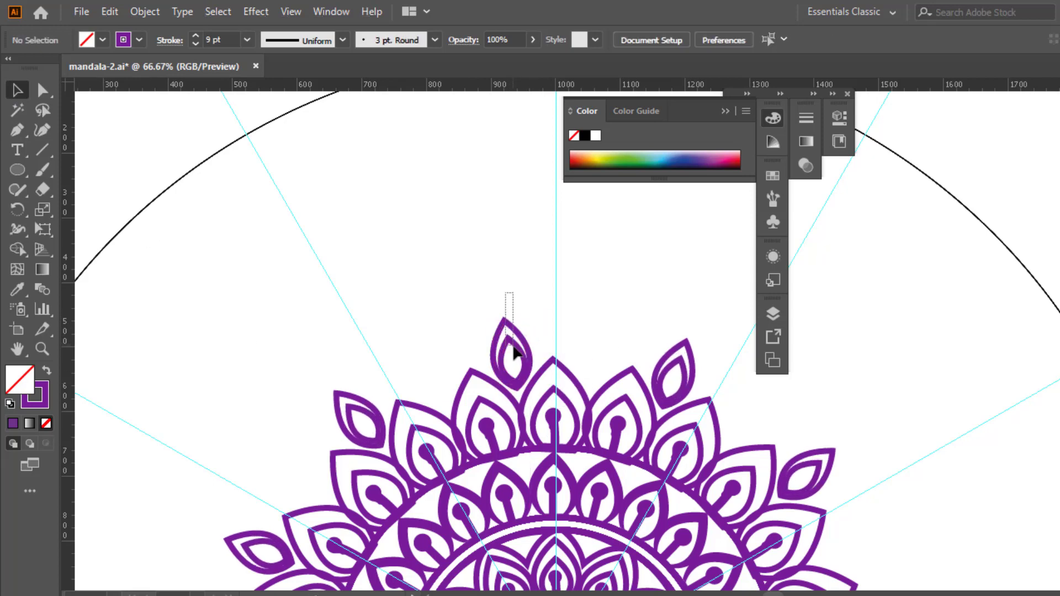
# Step: Rotate a duplicate of the outer leaf group about 15° around the mandala's centre into the gap right of the top petal
pyautogui.click(512, 353)
pyautogui.scroll(-4, 499, 273)
pyautogui.press('r')
pyautogui.moveTo(497, 273); pyautogui.dragTo(611, 249)
pyautogui.click(17, 89)
pyautogui.hotkey('ctrl', '-')
pyautogui.hotkey('ctrl', '-')
pyautogui.hotkey('ctrl', '+')
pyautogui.hotkey('ctrl', '+')
pyautogui.hotkey('ctrl', '+')
pyautogui.hotkey('ctrl', '+')
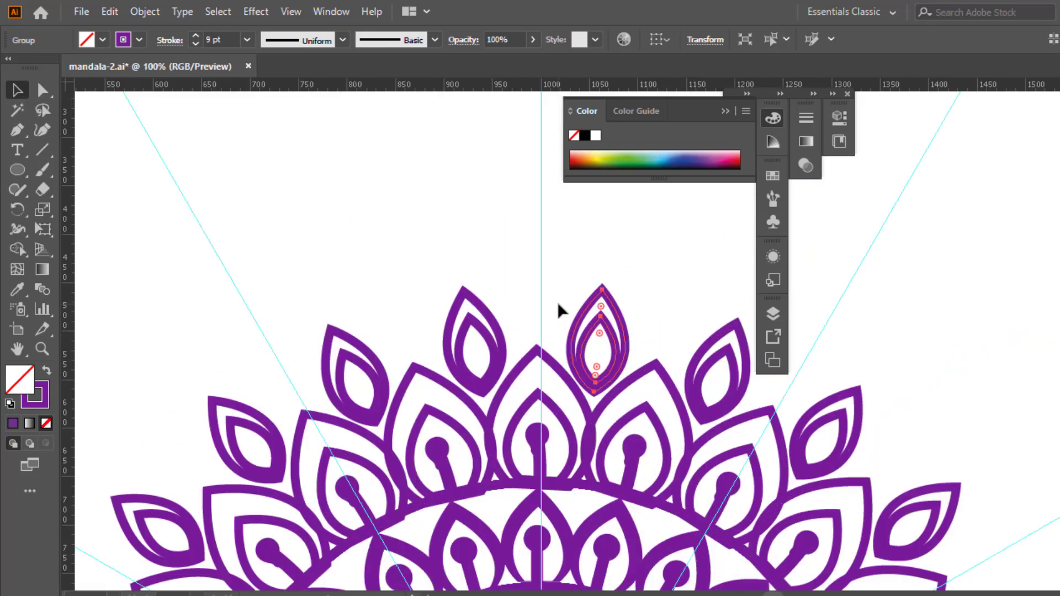
# Step: Paint a small spiral curl with the Paintbrush, just left of the vertical guide between the two top leaves
pyautogui.hscroll(3, 350, 254)
pyautogui.click(350, 254)
pyautogui.press('b')
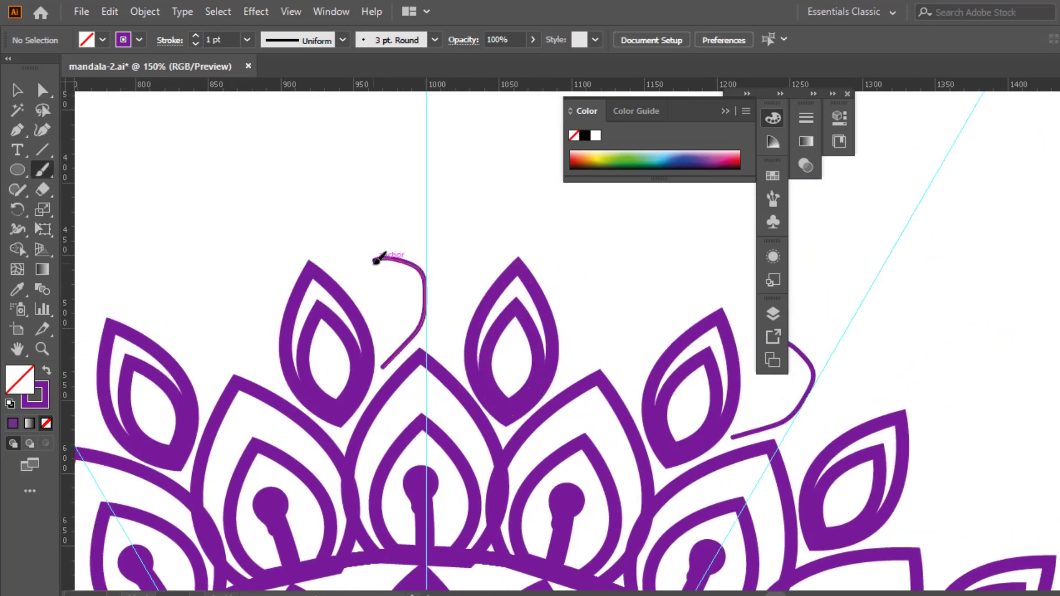
pyautogui.hotkey('ctrl', 'z')
pyautogui.moveTo(381, 369)
pyautogui.mouseDown()
pyautogui.moveTo(382, 285)
pyautogui.moveTo(372, 285)
pyautogui.mouseUp()
pyautogui.hotkey('ctrl', 'z')
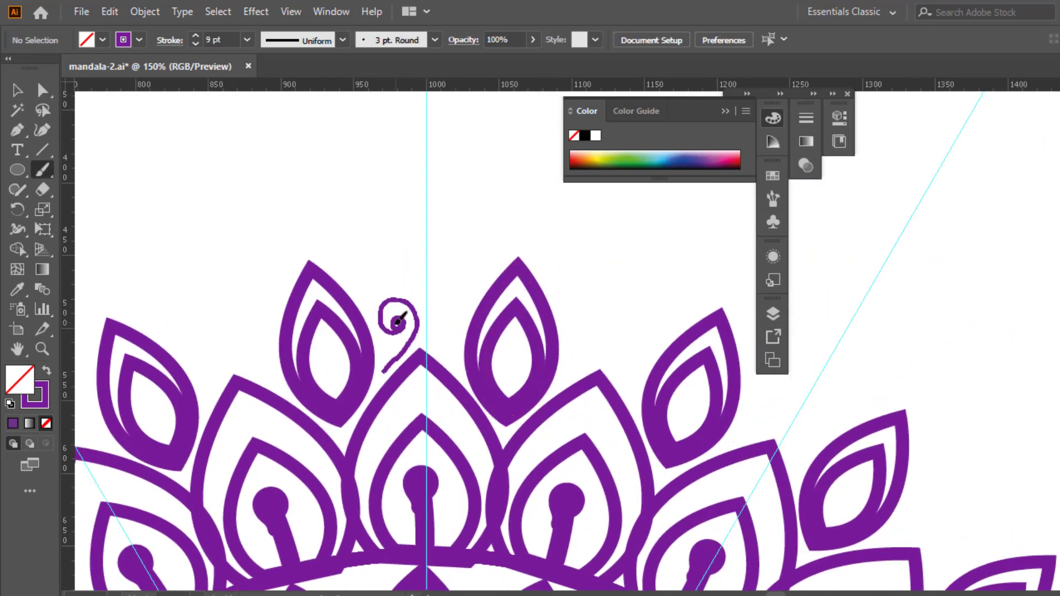
# Step: Set the curl's stroke weight to 2 pt and apply a tapered width profile
pyautogui.click(17, 90)
pyautogui.click(407, 348)
pyautogui.scroll(3, 225, 39)
pyautogui.scroll(-2, 225, 38)
pyautogui.click(342, 40)
pyautogui.click(278, 167)
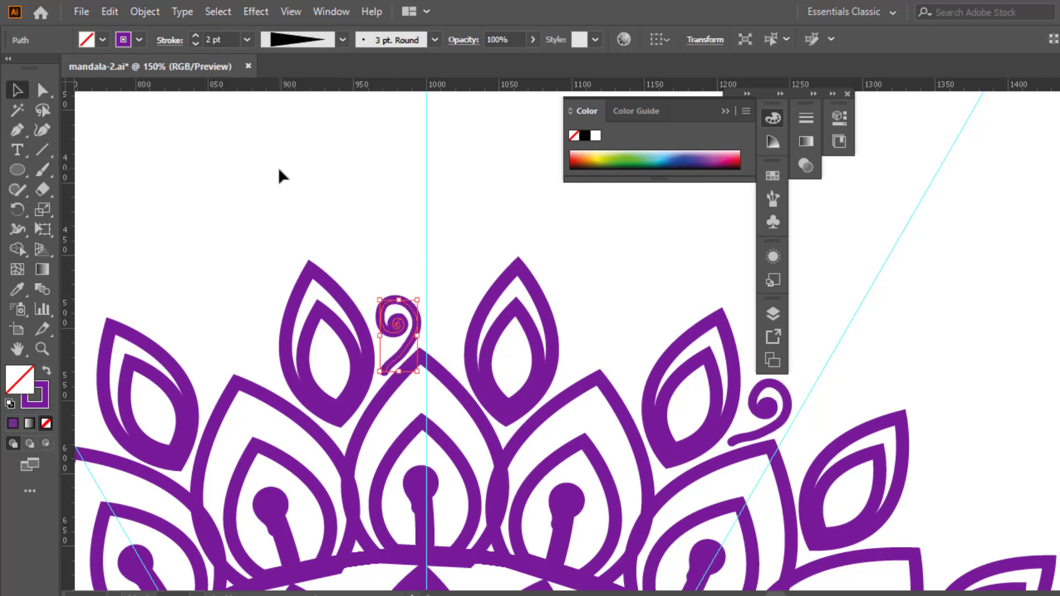
pyautogui.click(282, 172)
# Step: Duplicate the curl across the vertical guide and reflect the copy into a mirror image
pyautogui.click(397, 359)
pyautogui.moveTo(398, 301); pyautogui.dragTo(466, 314)
pyautogui.click(424, 338)
pyautogui.click(416, 331)
pyautogui.rightClick(466, 314)
pyautogui.moveTo(626, 502)
pyautogui.click(677, 417)
pyautogui.click(571, 437)
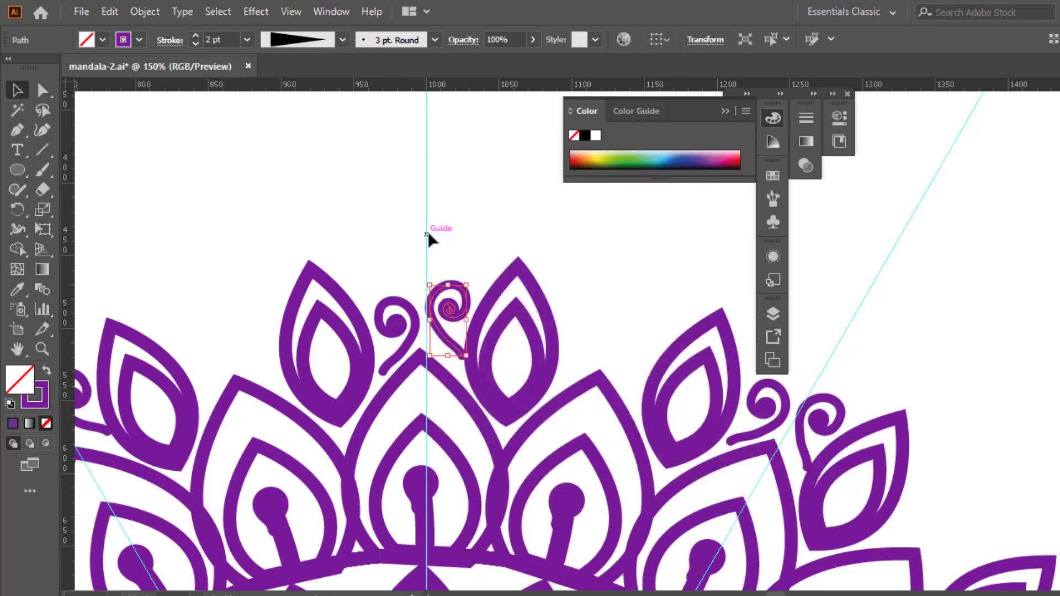
pyautogui.click(429, 232)
# Step: Align the top edges of the two curls
pyautogui.click(415, 332)
pyautogui.click(659, 40)
pyautogui.click(627, 233)
pyautogui.click(773, 118)
pyautogui.click(739, 142)
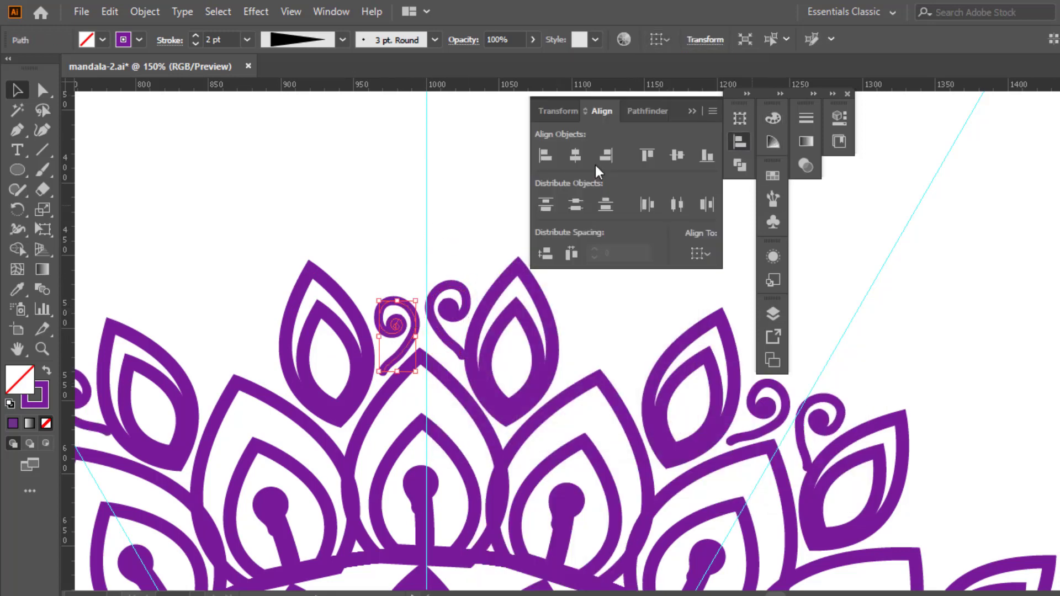
pyautogui.keyDown('shift'); pyautogui.click(465, 292); pyautogui.keyUp('shift')
pyautogui.click(648, 154)
# Step: Arrange the curls on both sides of the vertical guide, group them and nudge the pair down slightly
pyautogui.moveTo(441, 334)
pyautogui.mouseDown()
pyautogui.moveTo(438, 343)
pyautogui.moveTo(420, 327)
pyautogui.mouseUp()
pyautogui.click(450, 284)
pyautogui.click(412, 326)
pyautogui.keyDown('shift'); pyautogui.click(442, 316); pyautogui.keyUp('shift')
pyautogui.hotkey('ctrl', 'g')
pyautogui.press('Down')
pyautogui.press('Down')
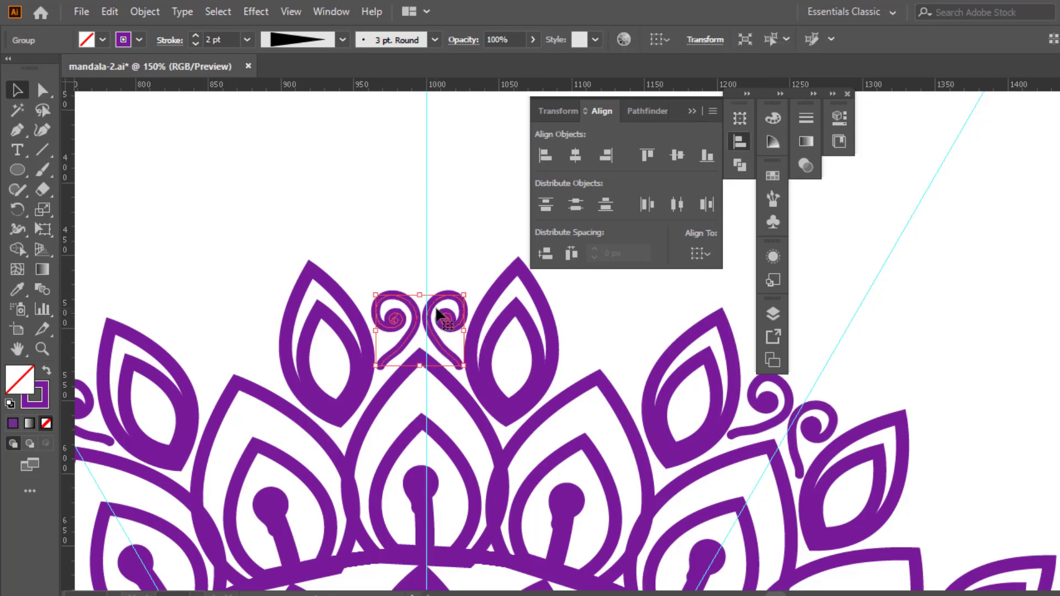
# Step: Rotate a duplicate of the curl pair about 15° clockwise around the mandala's centre into the next gap between leaves
pyautogui.hotkey('ctrl', '-')
pyautogui.hotkey('ctrl', '-')
pyautogui.scroll(-3, 377, 298)
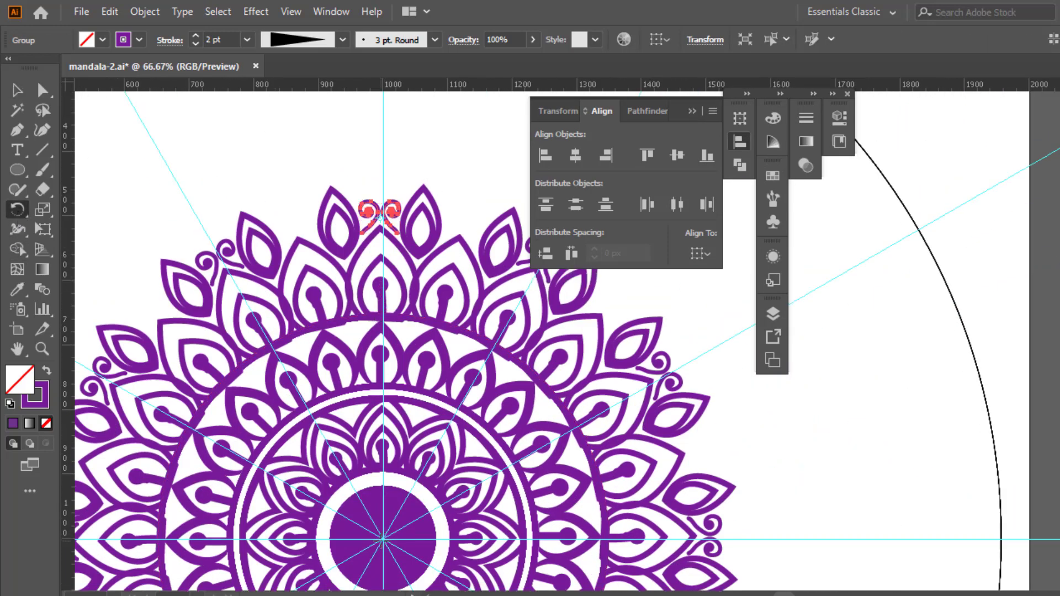
pyautogui.moveTo(397, 217); pyautogui.dragTo(474, 232)
pyautogui.hotkey('ctrl', '-')
pyautogui.hotkey('ctrl', '-')
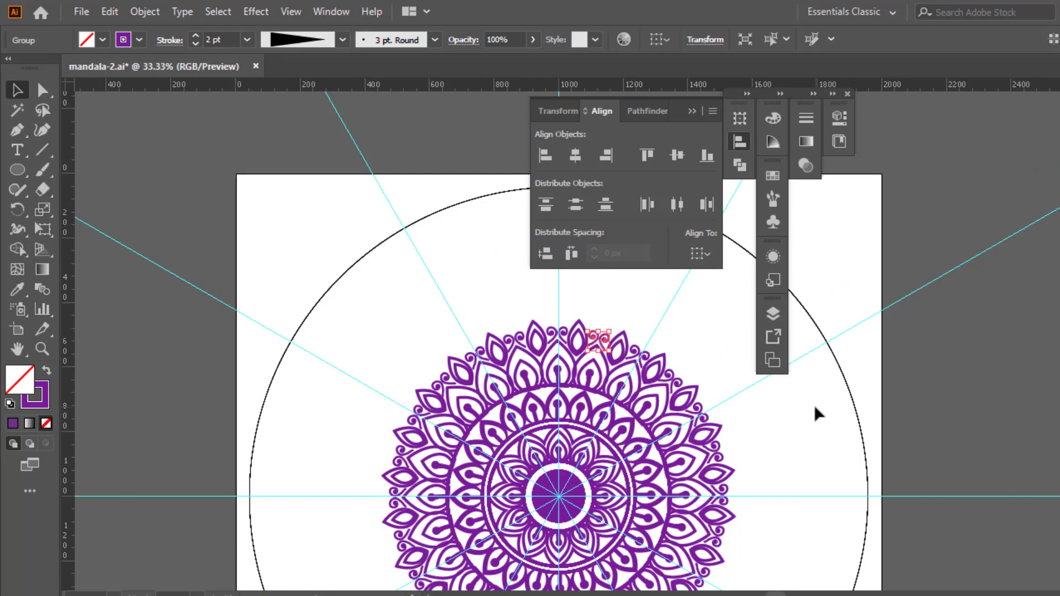
# Step: Try to enlarge the whole live mandala about its centre
pyautogui.hotkey('ctrl', '-')
pyautogui.moveTo(811, 410); pyautogui.dragTo(645, 328)
pyautogui.moveTo(242, 230); pyautogui.dragTo(351, 350)
pyautogui.moveTo(535, 517); pyautogui.dragTo(535, 517)
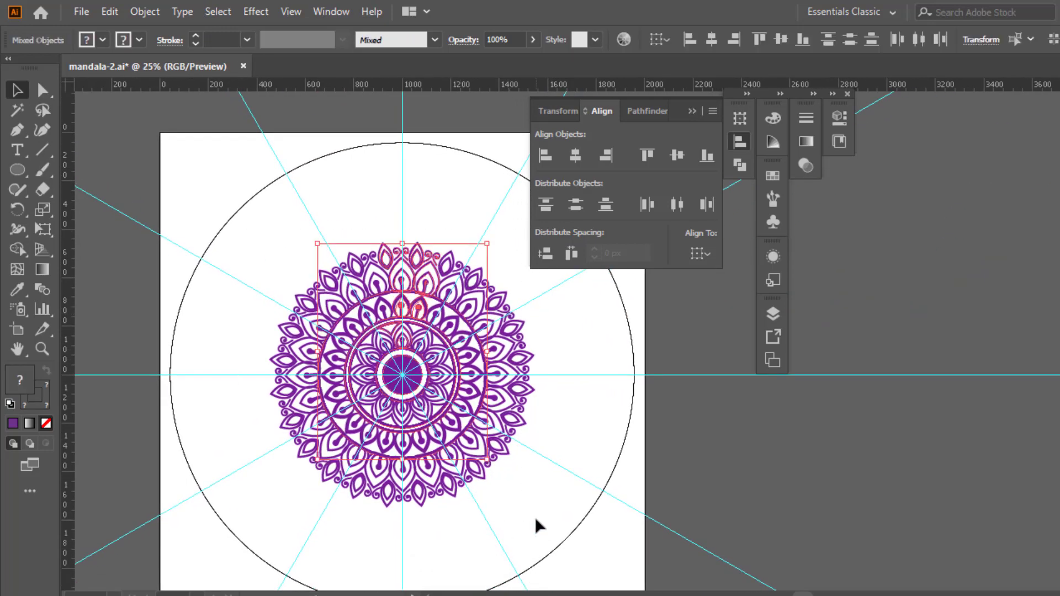
pyautogui.moveTo(494, 468); pyautogui.dragTo(552, 521)
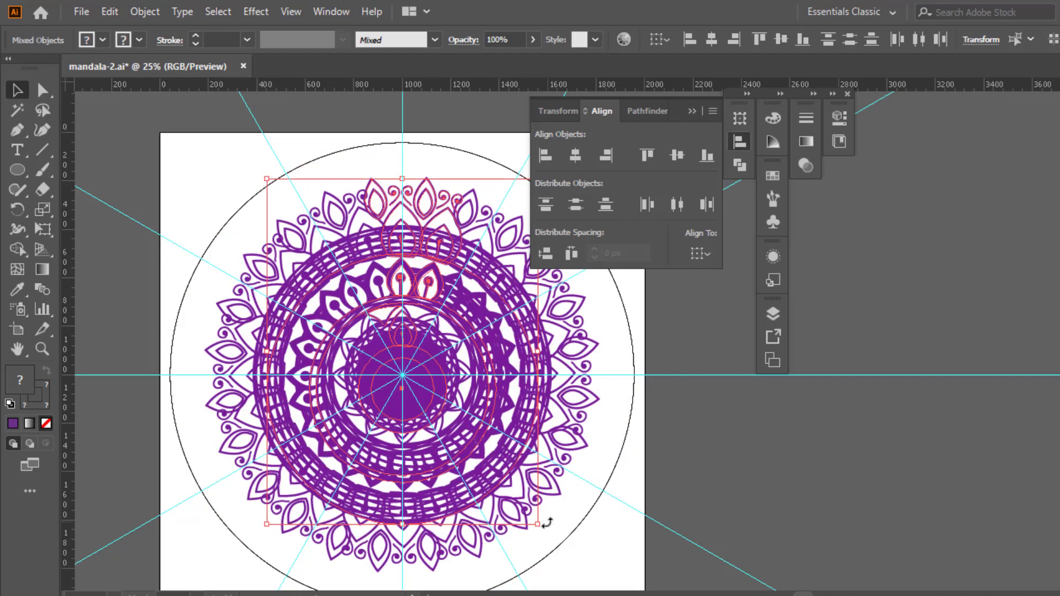
pyautogui.hotkey('ctrl', 'z')
# Step: Select all the artwork and expand its appearance
pyautogui.click(549, 529)
pyautogui.moveTo(547, 481); pyautogui.dragTo(305, 292)
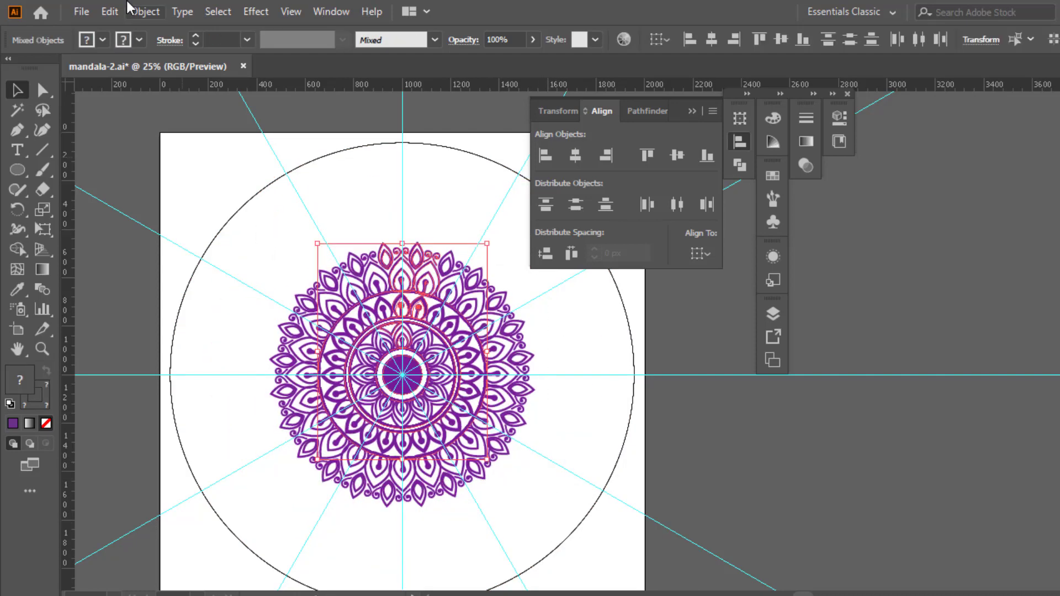
pyautogui.click(145, 11)
pyautogui.click(226, 141)
pyautogui.click(571, 331)
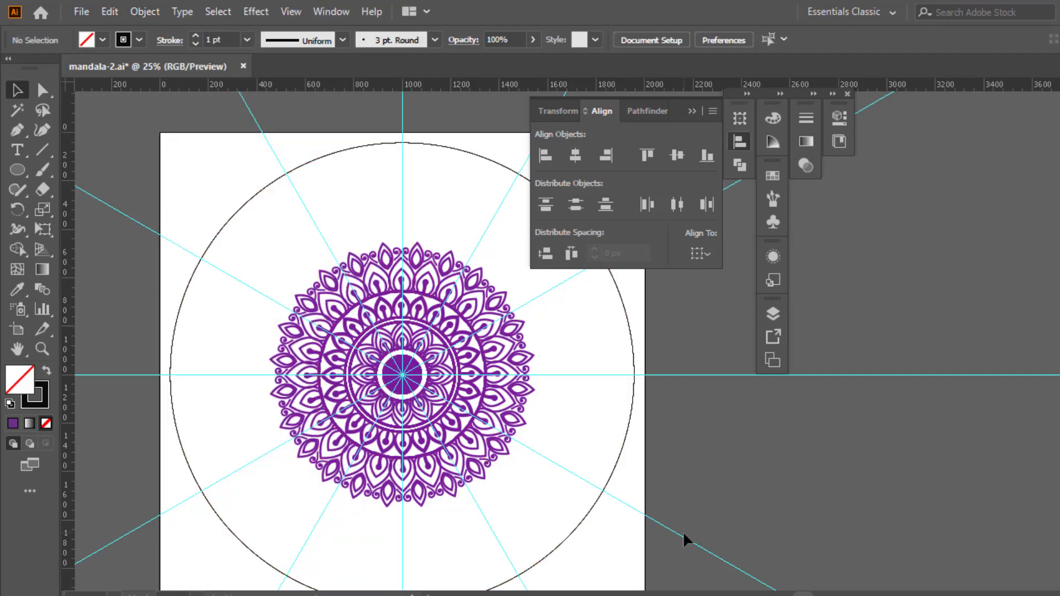
pyautogui.hotkey('ctrl', 'a')
pyautogui.click(144, 11)
pyautogui.click(238, 220)
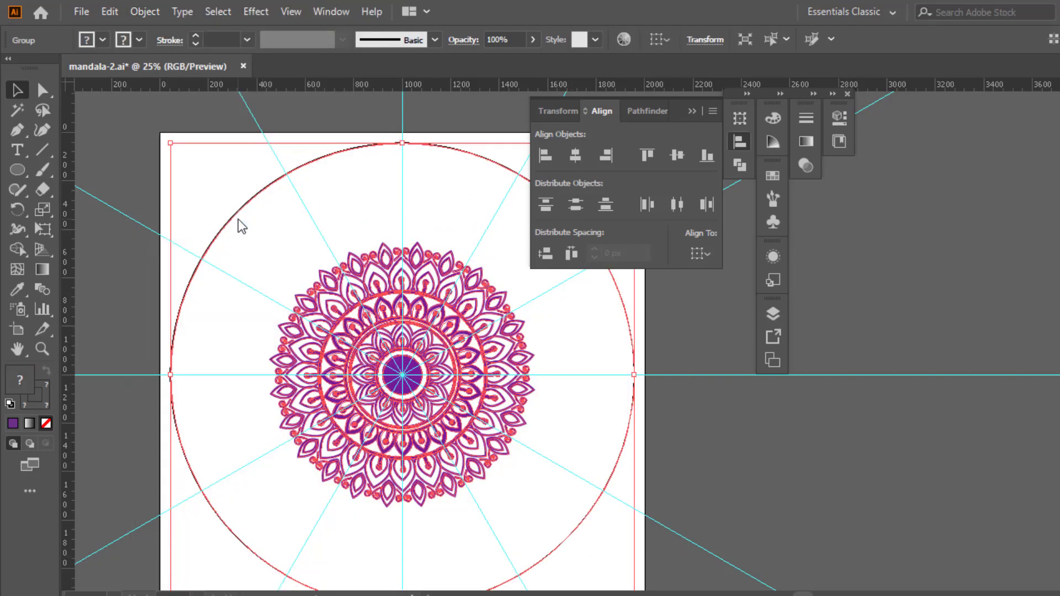
# Step: Expand the artwork's fill and stroke into plain shapes
pyautogui.click(149, 12)
pyautogui.click(211, 201)
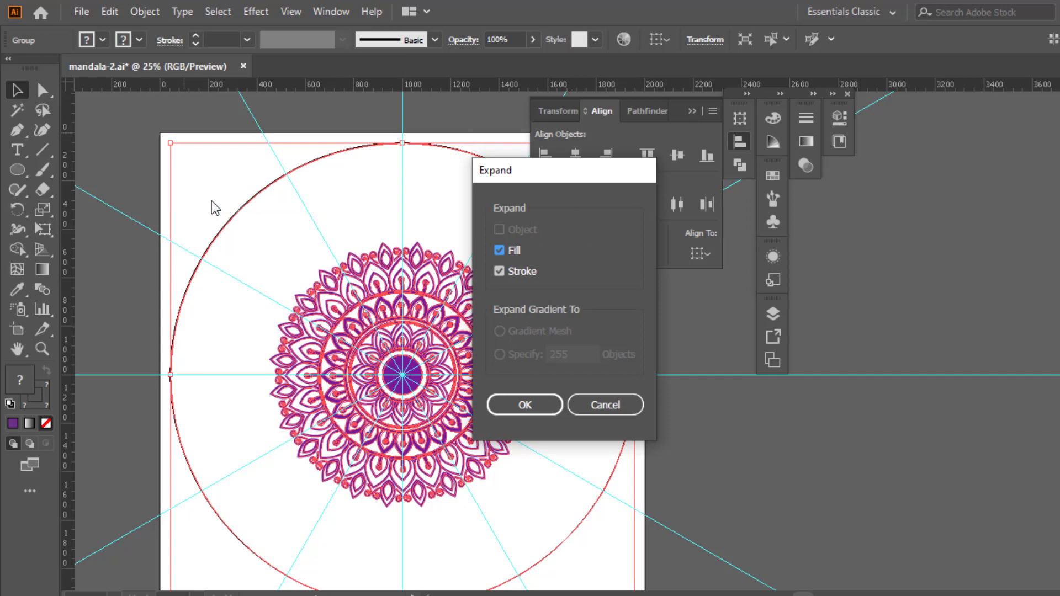
pyautogui.click(525, 406)
pyautogui.click(639, 429)
# Step: Ungroup the expanded artwork until the large black outer circle is separate, and delete that circle
pyautogui.rightClick(629, 426)
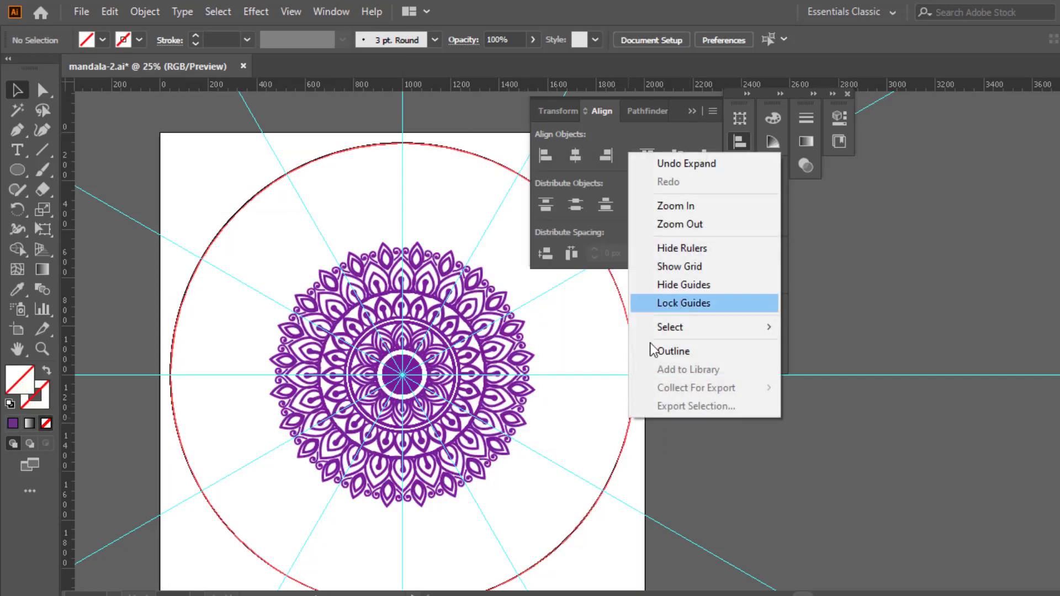
pyautogui.click(586, 403)
pyautogui.rightClick(608, 409)
pyautogui.click(659, 260)
pyautogui.click(632, 424)
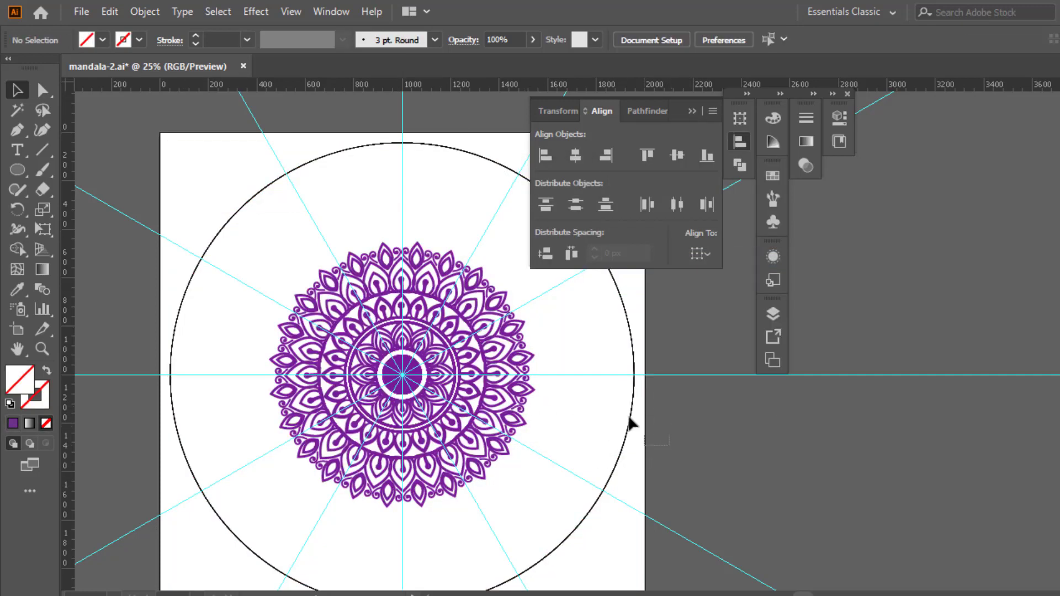
pyautogui.rightClick(622, 414)
pyautogui.click(671, 275)
pyautogui.click(607, 389)
pyautogui.rightClick(623, 404)
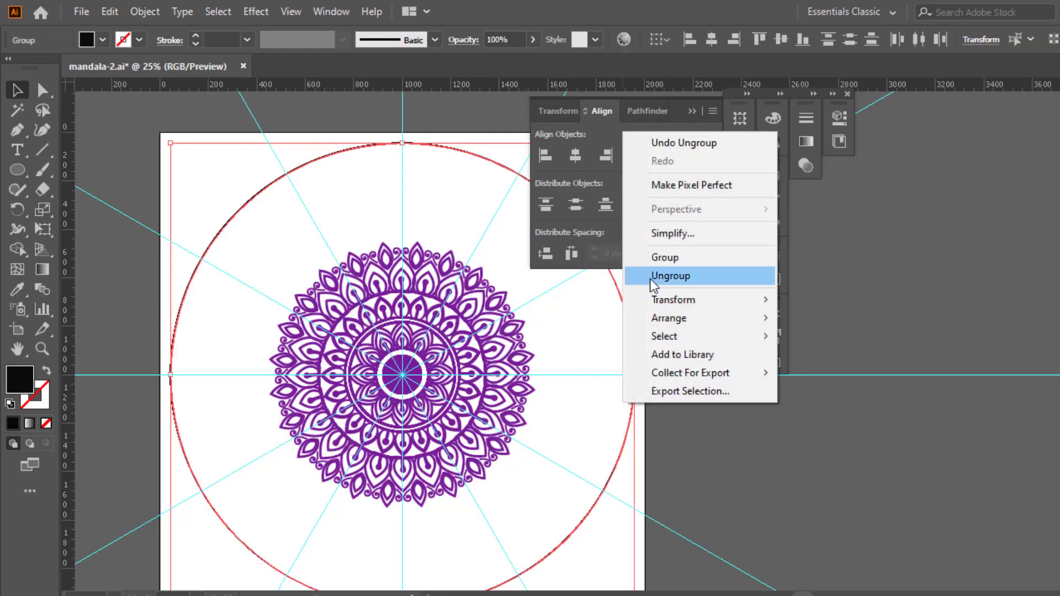
pyautogui.click(652, 279)
pyautogui.moveTo(650, 442); pyautogui.dragTo(606, 403)
pyautogui.rightClick(606, 402)
pyautogui.moveTo(691, 463); pyautogui.dragTo(609, 420)
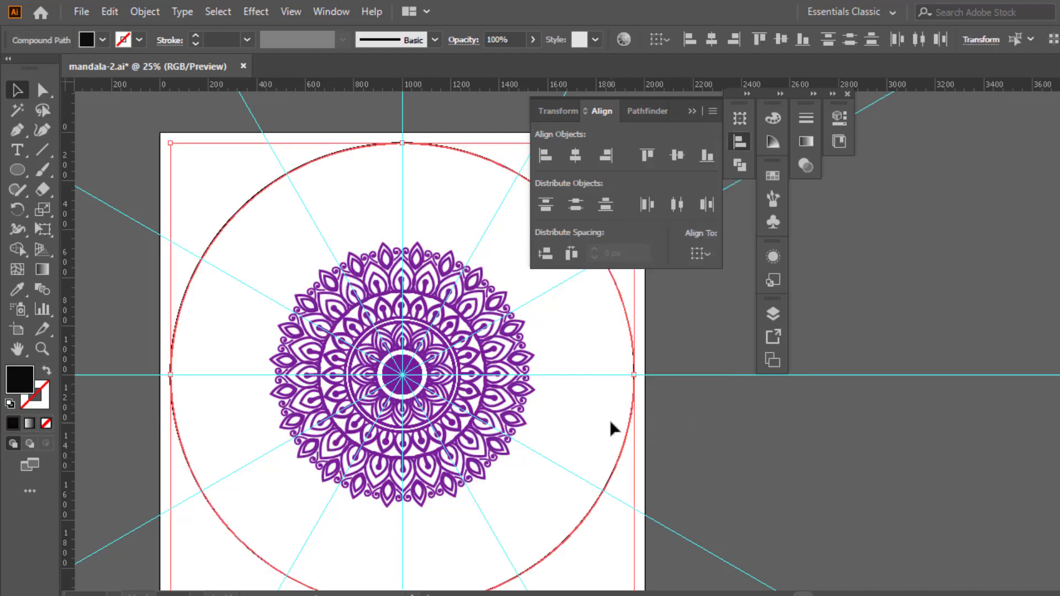
pyautogui.press('Delete')
# Step: Enlarge the whole mandala about its centre until it nearly fills the artboard
pyautogui.moveTo(599, 501); pyautogui.dragTo(243, 230)
pyautogui.moveTo(537, 508); pyautogui.dragTo(606, 584)
pyautogui.click(706, 419)
pyautogui.hotkey('ctrl', '-')
pyautogui.moveTo(647, 408); pyautogui.dragTo(571, 407)
pyautogui.moveTo(518, 479); pyautogui.dragTo(548, 511)
# Step: Hide Layer 1 with the radial guides and clear the open panels from the canvas
pyautogui.click(775, 319)
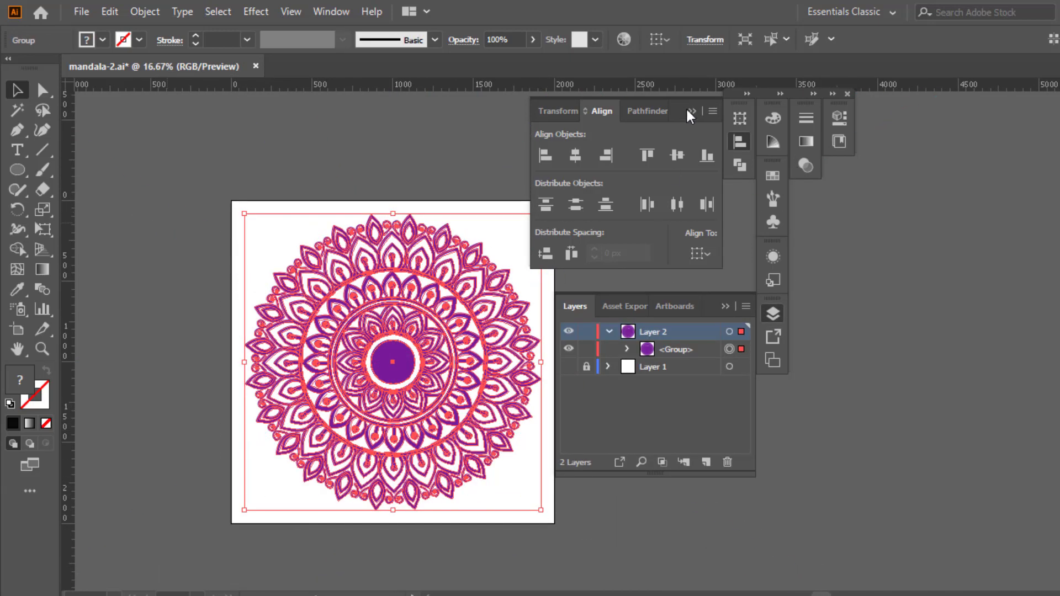
pyautogui.click(690, 110)
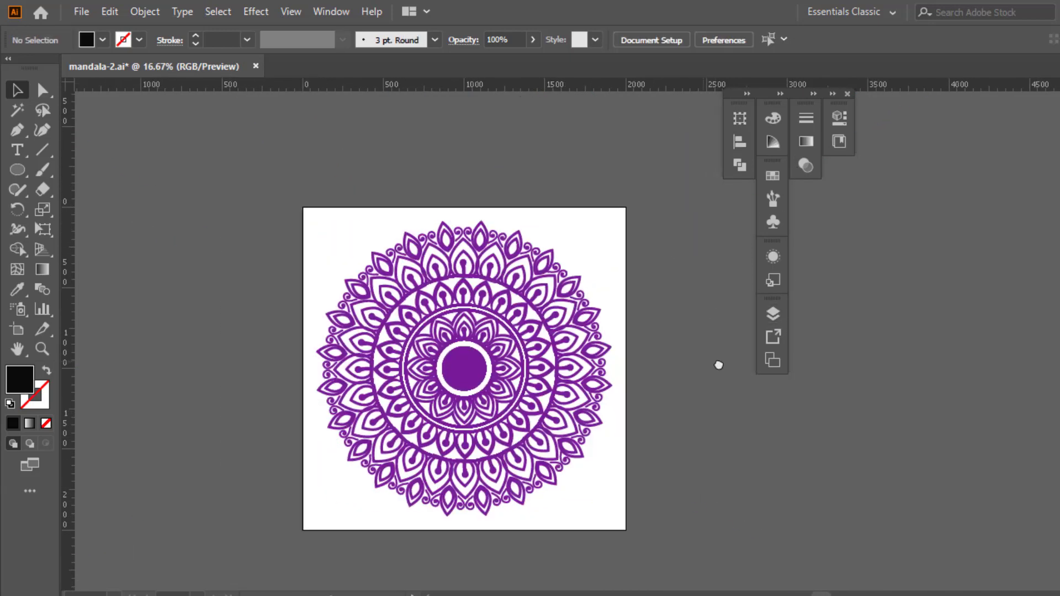
# Step: Duplicate the finished mandala beside the artboard and ungroup the copy
pyautogui.moveTo(718, 365); pyautogui.dragTo(608, 324)
pyautogui.hotkey('ctrl', '+')
pyautogui.rightClick(462, 279)
pyautogui.click(696, 284)
pyautogui.moveTo(342, 329); pyautogui.dragTo(666, 319)
pyautogui.rightClick(618, 317)
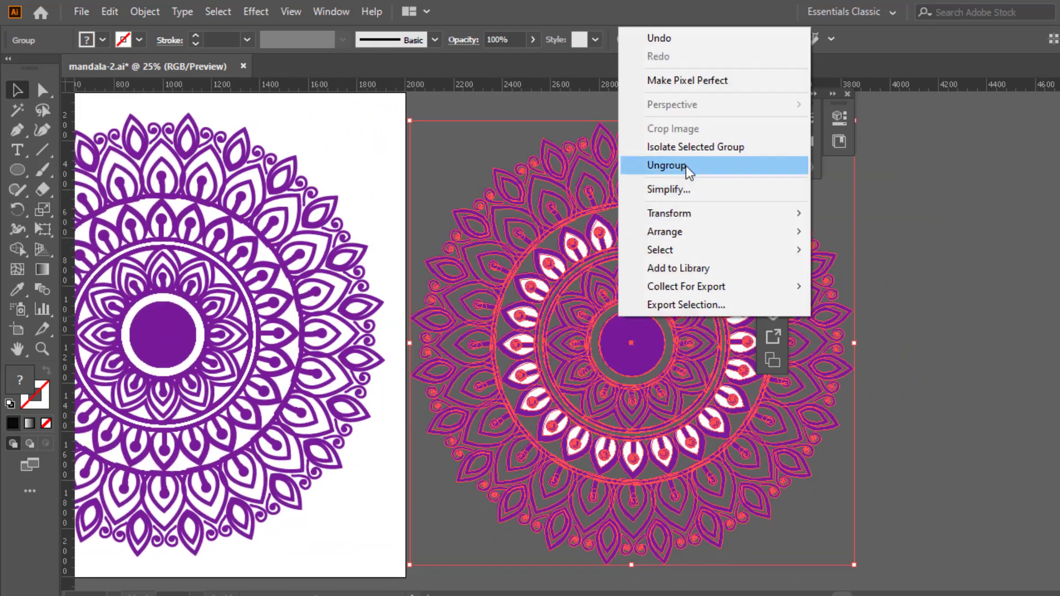
pyautogui.click(687, 166)
# Step: Delete the outer ring and the outermost petals, leaves and curls around the right and upper parts of the copy
pyautogui.hotkey('ctrl', 'shift', 'a')
pyautogui.click(653, 359)
pyautogui.moveTo(833, 513); pyautogui.dragTo(737, 422)
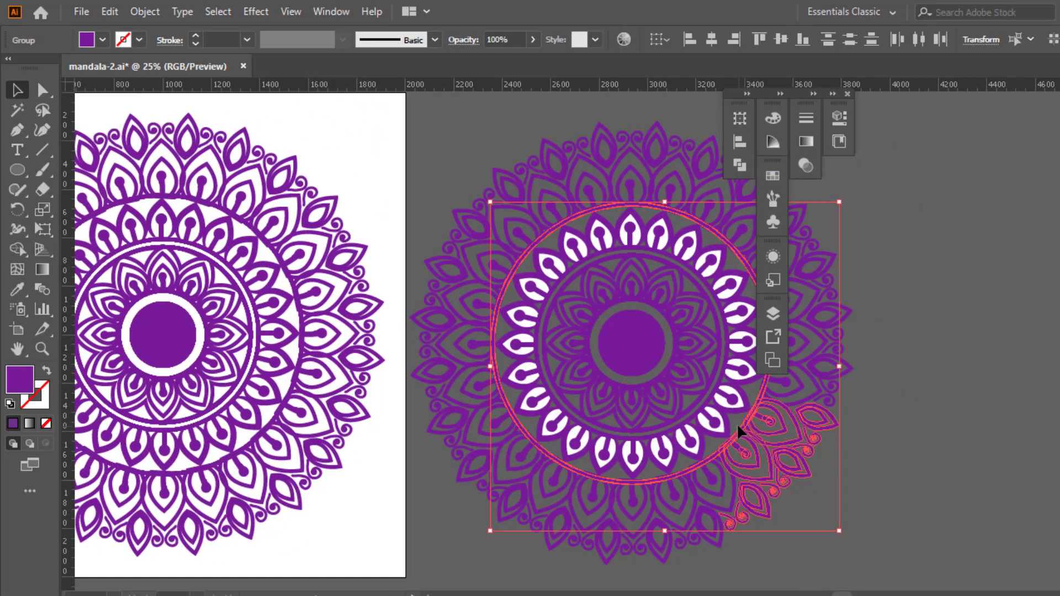
pyautogui.scroll(3, 736, 423)
pyautogui.moveTo(862, 508); pyautogui.dragTo(803, 383)
pyautogui.press('Delete')
pyautogui.scroll(3, 828, 411)
pyautogui.moveTo(856, 447); pyautogui.dragTo(787, 364)
pyautogui.press('Delete')
pyautogui.moveTo(549, 251); pyautogui.dragTo(635, 309)
pyautogui.press('Delete')
pyautogui.moveTo(728, 324); pyautogui.dragTo(723, 323)
pyautogui.press('Delete')
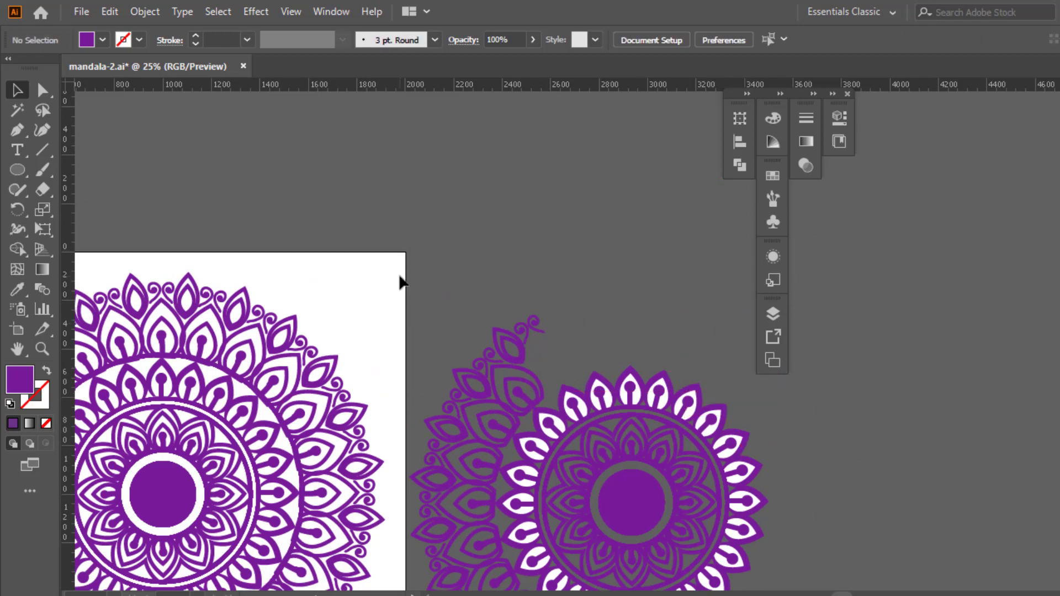
# Step: Delete the remaining outermost petals, leaves and curls along the left and lower sides of the copy
pyautogui.moveTo(399, 275); pyautogui.dragTo(538, 386)
pyautogui.press('Delete')
pyautogui.scroll(-9, 435, 268)
pyautogui.moveTo(417, 237); pyautogui.dragTo(512, 494)
pyautogui.press('Delete')
pyautogui.press('Delete')
pyautogui.moveTo(781, 546); pyautogui.dragTo(678, 488)
pyautogui.press('Delete')
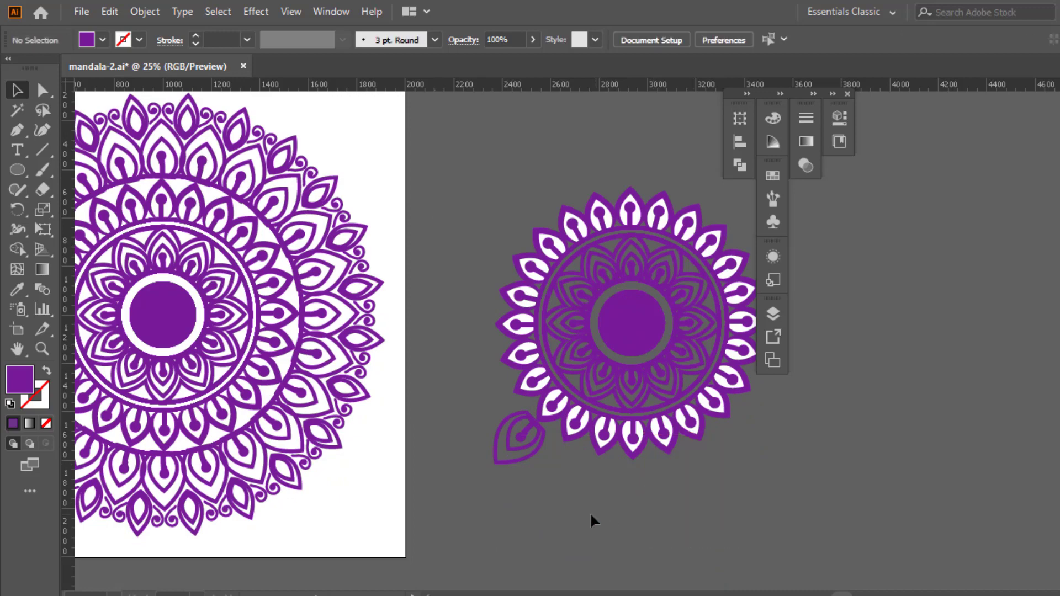
pyautogui.moveTo(557, 483); pyautogui.dragTo(498, 441)
pyautogui.press('Delete')
# Step: Group the reduced mandala and place a duplicate of it to its right
pyautogui.moveTo(808, 510); pyautogui.dragTo(491, 161)
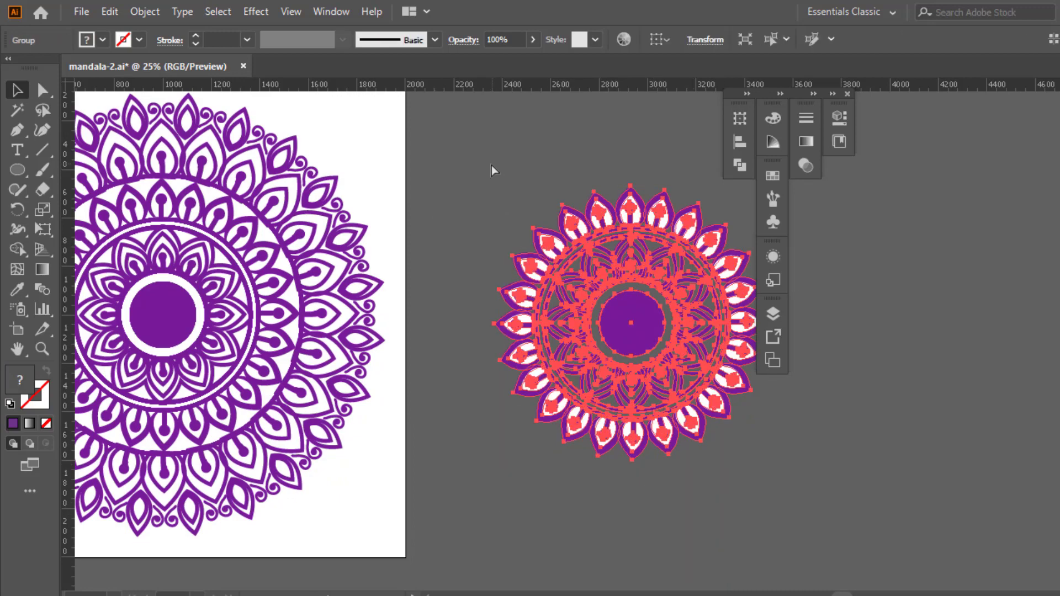
pyautogui.moveTo(660, 346); pyautogui.dragTo(919, 340)
pyautogui.click(723, 471)
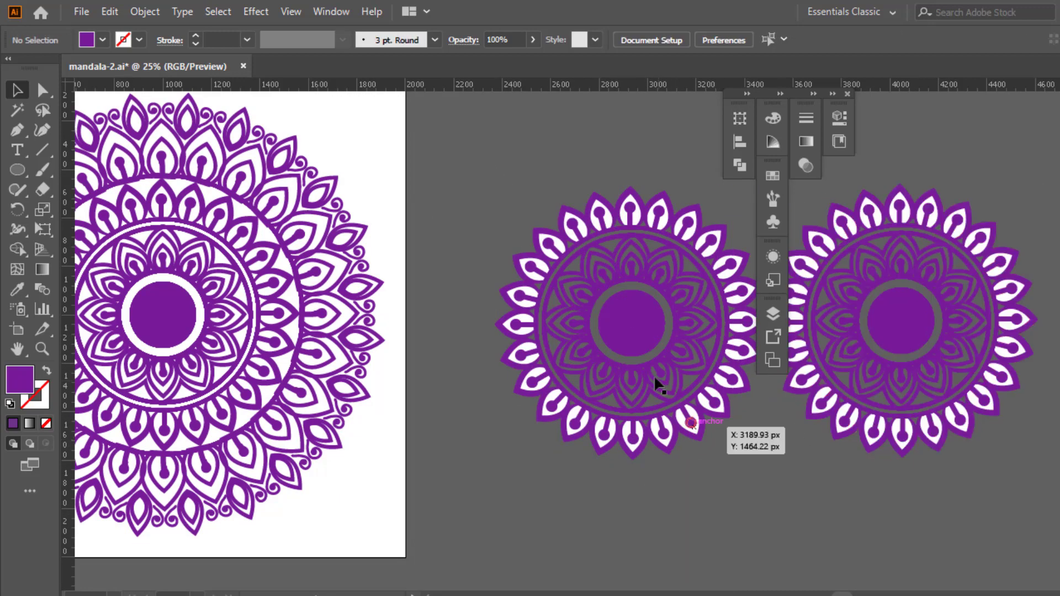
# Step: Ungroup the left reduced mandala and delete its thin rings and the lower petals of its white-filled row
pyautogui.rightClick(645, 367)
pyautogui.click(693, 214)
pyautogui.moveTo(717, 473); pyautogui.dragTo(657, 408)
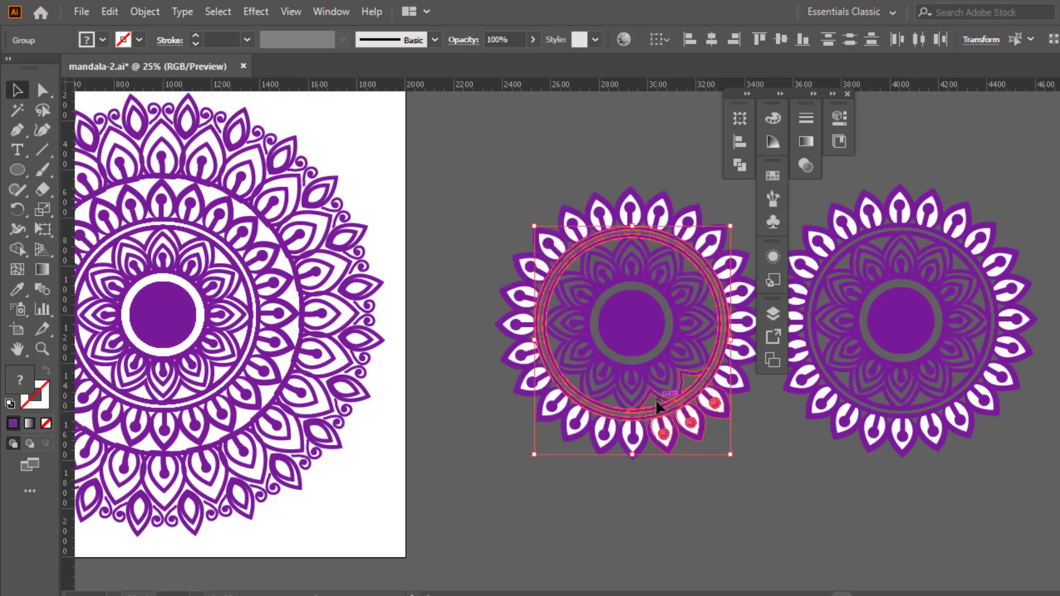
pyautogui.press('Delete')
pyautogui.moveTo(617, 455); pyautogui.dragTo(563, 389)
pyautogui.press('Delete')
pyautogui.moveTo(493, 366); pyautogui.dragTo(552, 404)
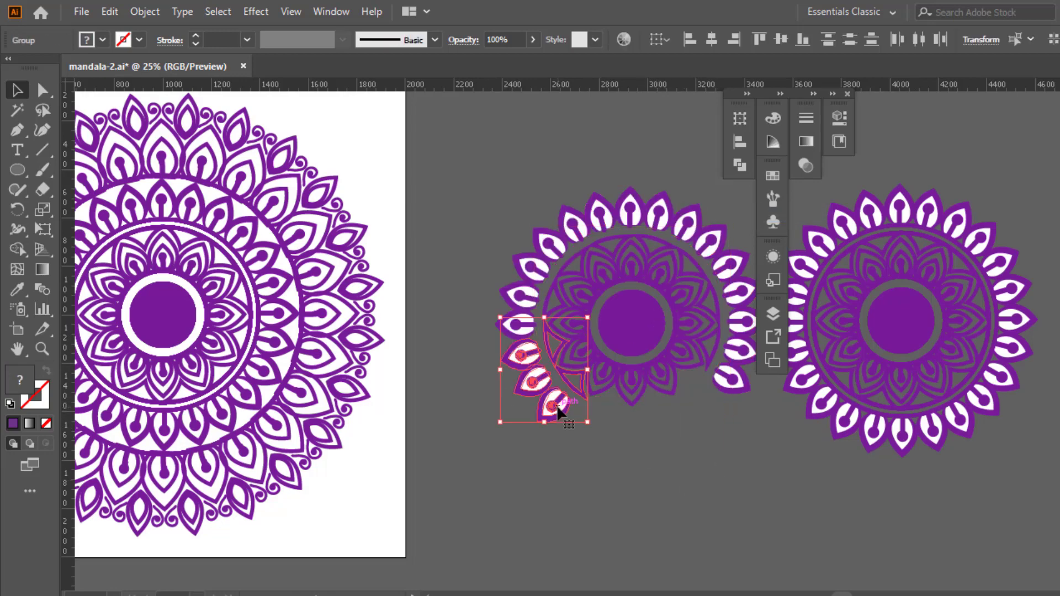
pyautogui.press('Delete')
# Step: Delete the remaining white-filled petals around the left reduced mandala, leaving only its inner flower
pyautogui.moveTo(480, 231); pyautogui.dragTo(526, 330)
pyautogui.press('Delete')
pyautogui.moveTo(513, 219); pyautogui.dragTo(550, 296)
pyautogui.press('Delete')
pyautogui.moveTo(537, 194); pyautogui.dragTo(585, 252)
pyautogui.press('Delete')
pyautogui.moveTo(583, 173); pyautogui.dragTo(628, 221)
pyautogui.press('Delete')
pyautogui.moveTo(698, 232); pyautogui.dragTo(722, 266)
pyautogui.press('Delete')
pyautogui.moveTo(739, 418); pyautogui.dragTo(723, 343)
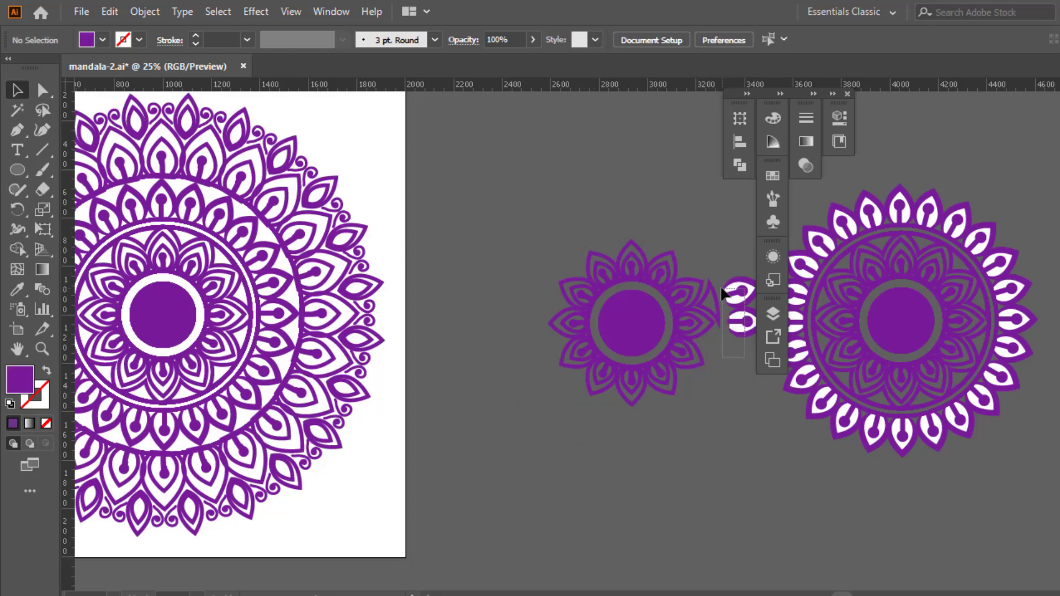
# Step: Group the shapes of the small inner flower into one object
pyautogui.moveTo(698, 441); pyautogui.dragTo(521, 206)
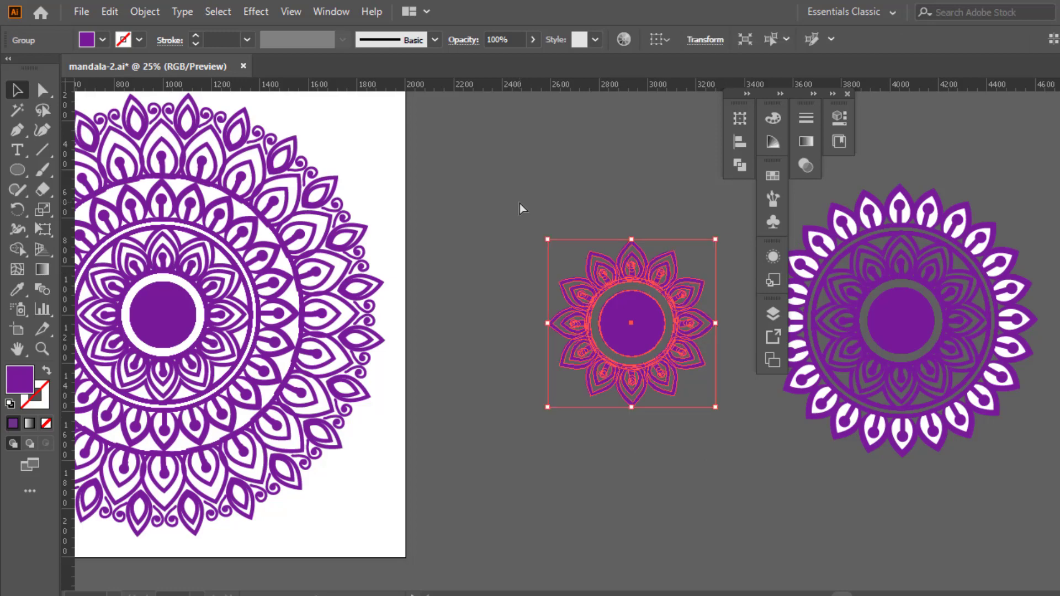
pyautogui.scroll(-1, 546, 356)
pyautogui.moveTo(546, 356); pyautogui.dragTo(673, 365)
pyautogui.click(611, 375)
# Step: Draw a rectangle about 1000 px wide and 2000 px tall covering the left half of the artboard
pyautogui.rightClick(18, 176)
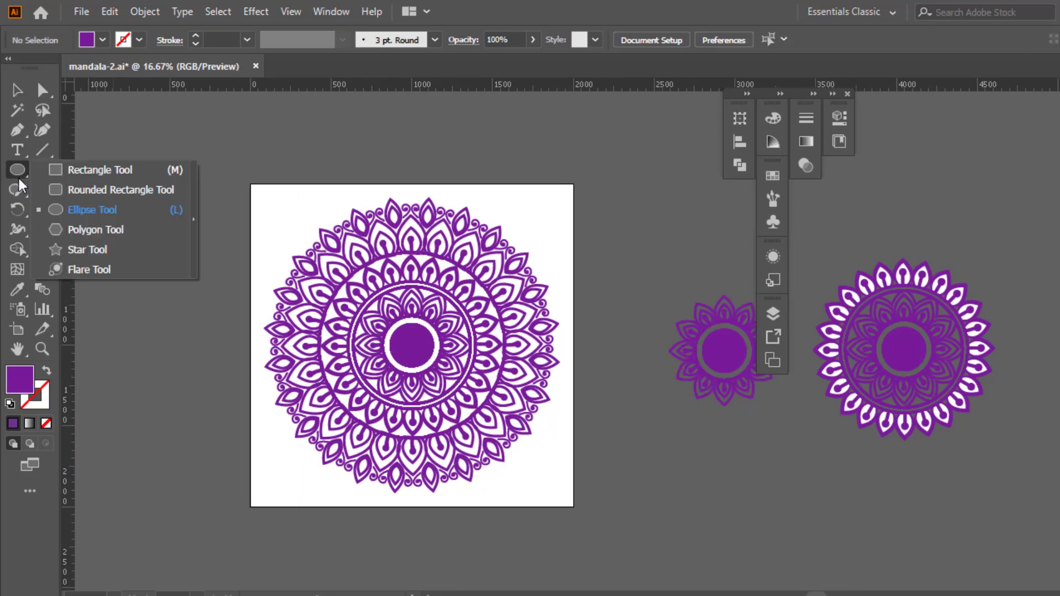
pyautogui.click(104, 170)
pyautogui.moveTo(250, 187); pyautogui.dragTo(413, 506)
pyautogui.click(659, 260)
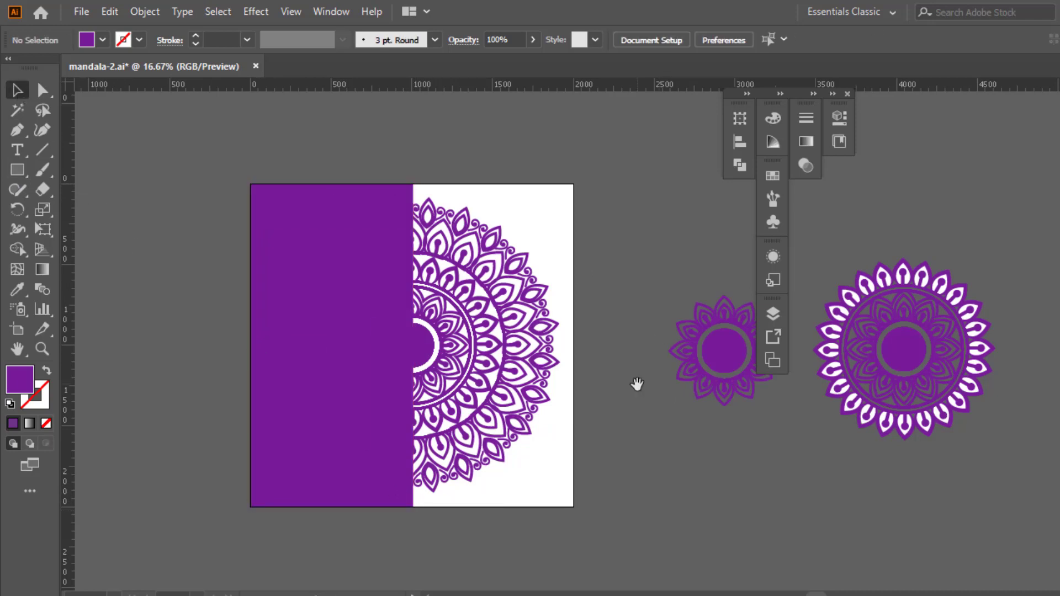
pyautogui.moveTo(637, 385); pyautogui.dragTo(693, 414)
# Step: Change the rectangle's fill to dark purple #3C0456
pyautogui.click(446, 386)
pyautogui.doubleClick(24, 381)
pyautogui.click(824, 375)
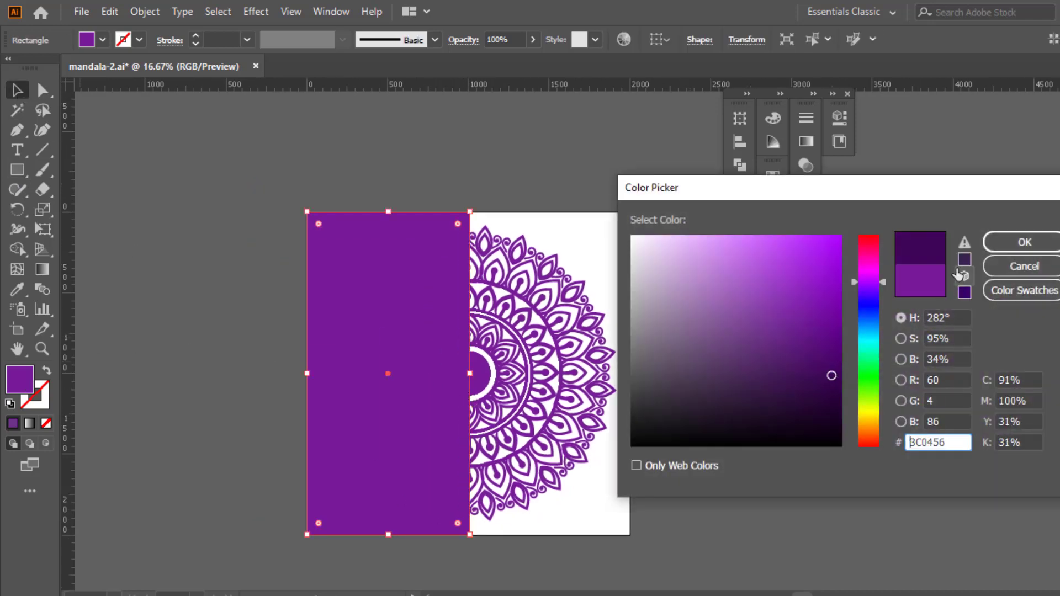
pyautogui.click(1024, 242)
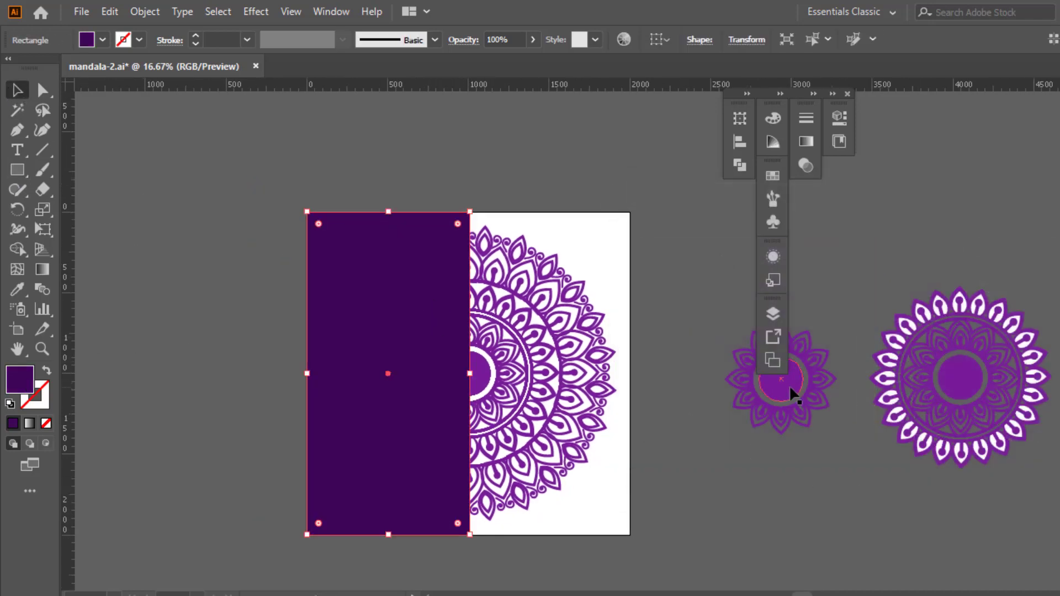
# Step: Move the small inner flower onto the artboard's centre and bring it to the front
pyautogui.moveTo(794, 395); pyautogui.dragTo(480, 384)
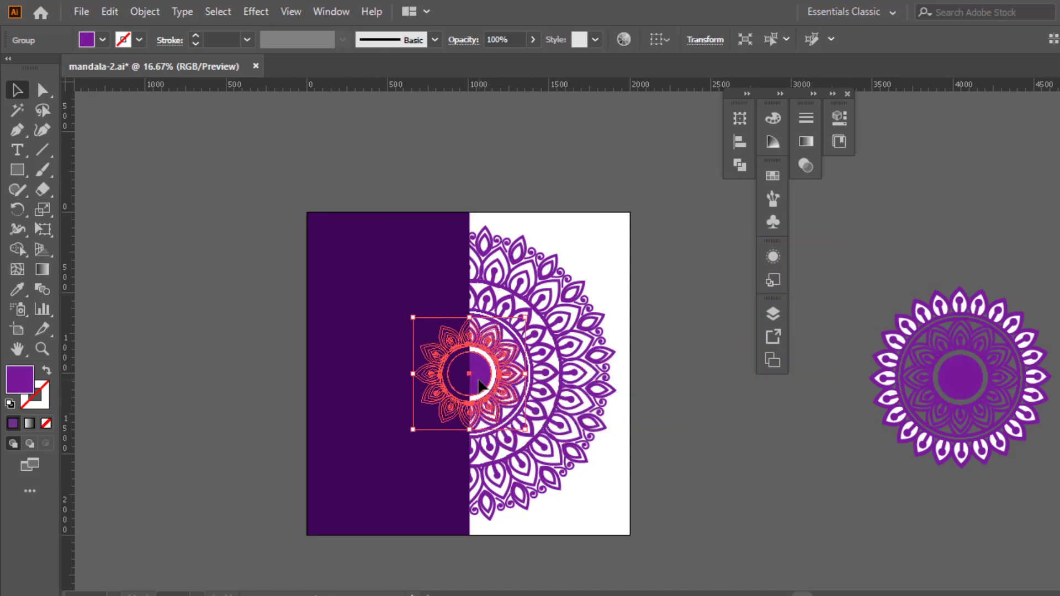
pyautogui.rightClick(500, 395)
pyautogui.click(743, 296)
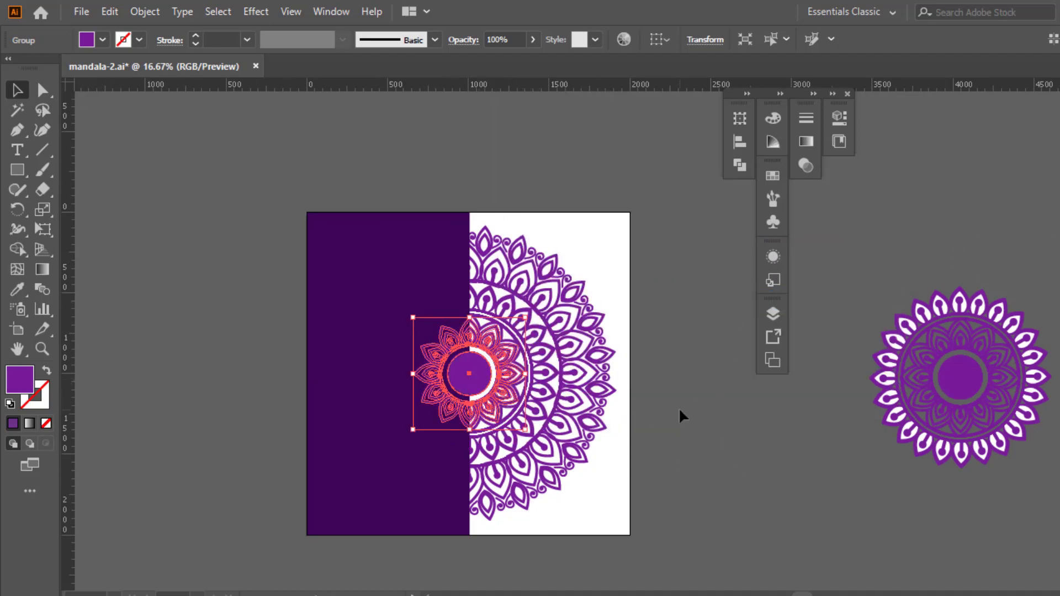
pyautogui.click(679, 407)
# Step: Apply a Multiply drop shadow to the small flower with 75% opacity, 7 px offsets and 20 px blur
pyautogui.click(463, 353)
pyautogui.click(256, 11)
pyautogui.moveTo(287, 200)
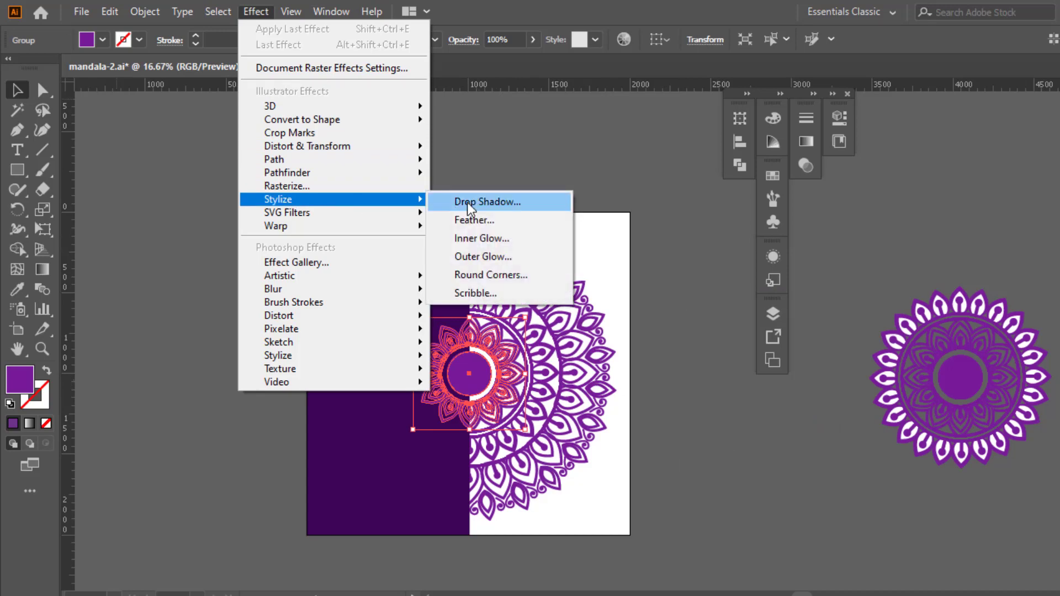
pyautogui.click(467, 202)
pyautogui.write('0')
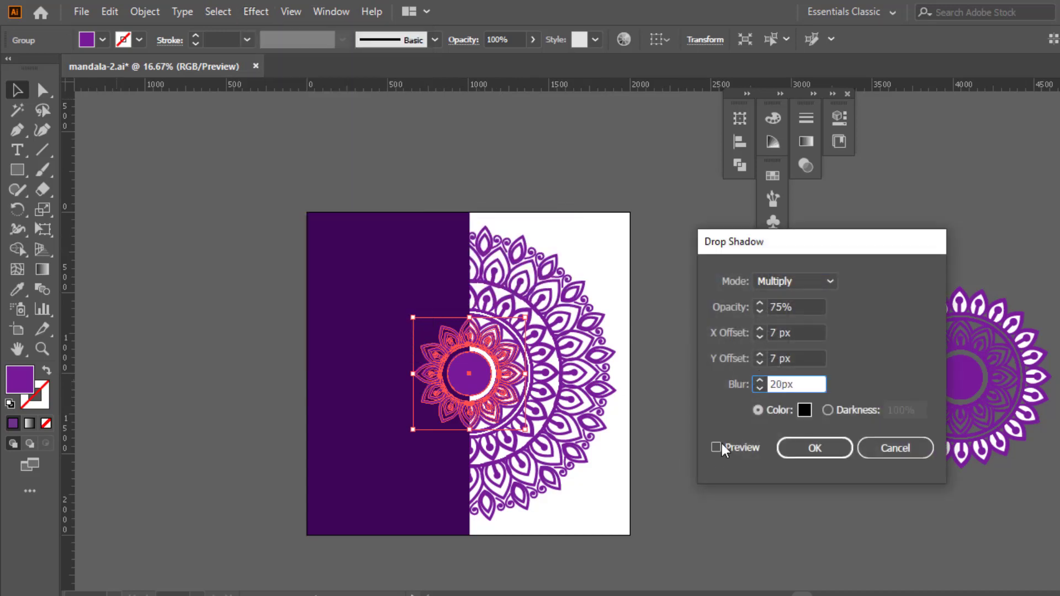
pyautogui.click(716, 447)
pyautogui.click(815, 448)
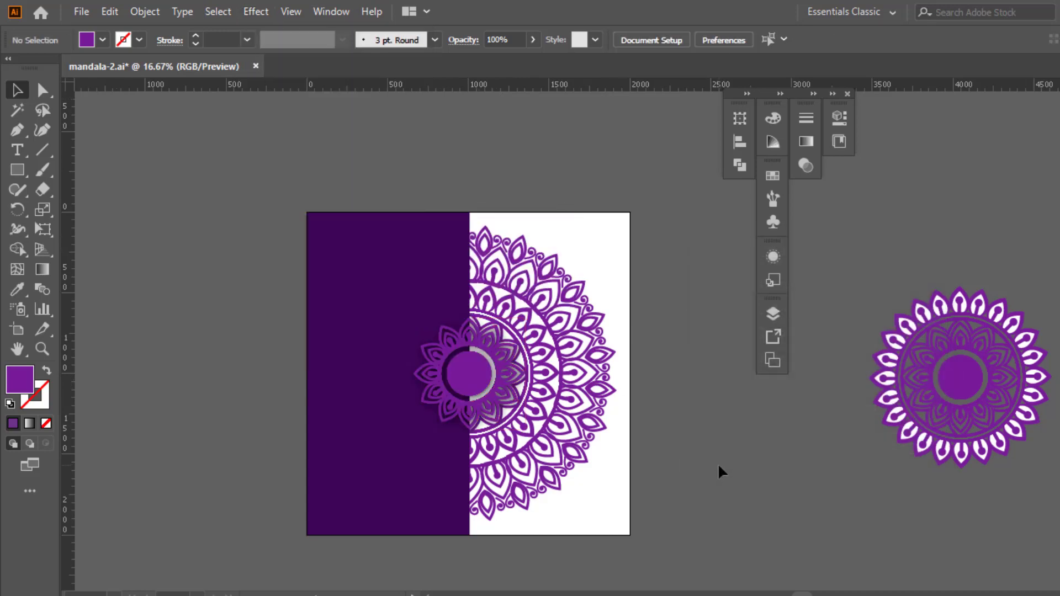
# Step: Add another drop shadow to the small flower with 93% opacity, 7 px offsets and 20 px blur
pyautogui.click(468, 365)
pyautogui.click(256, 11)
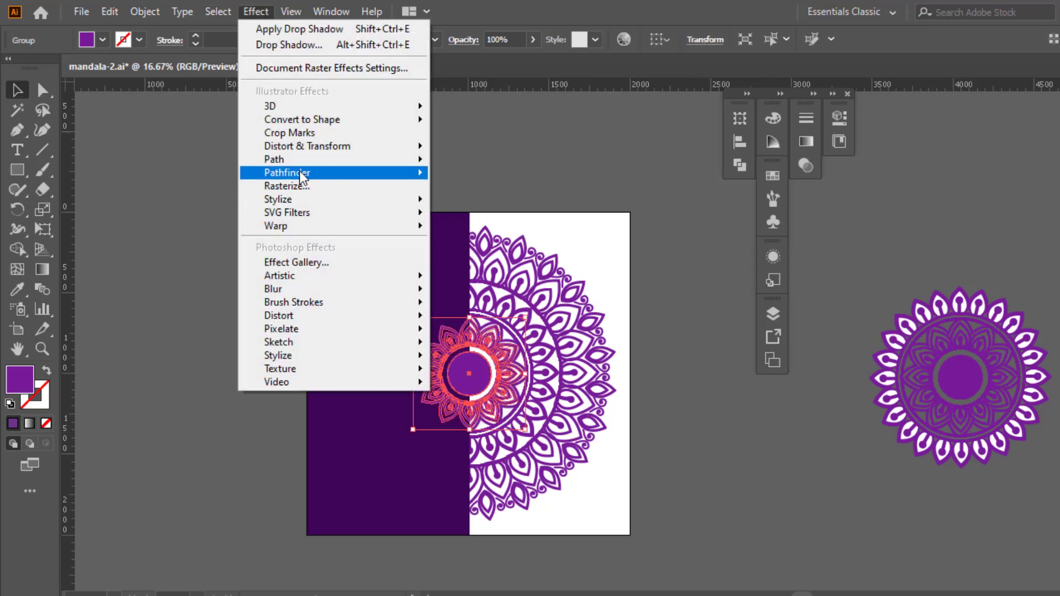
pyautogui.moveTo(287, 200)
pyautogui.click(467, 201)
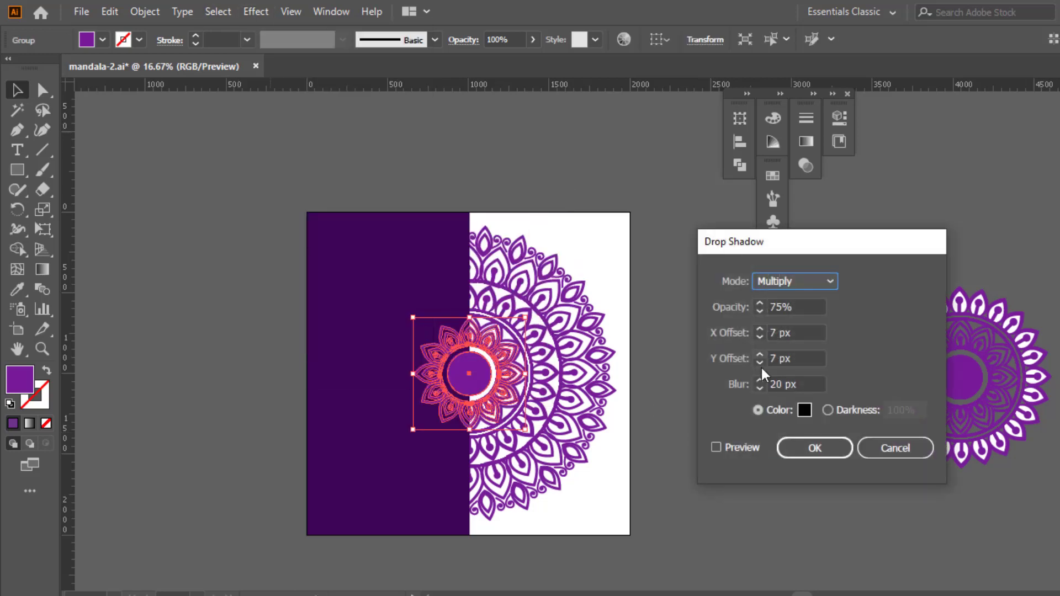
pyautogui.click(783, 307)
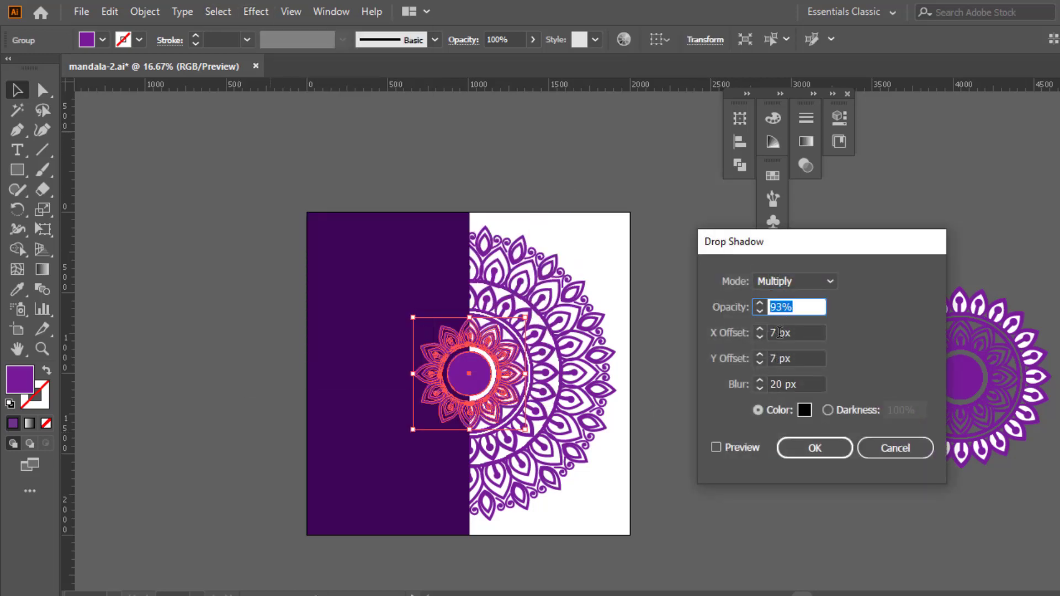
pyautogui.click(717, 447)
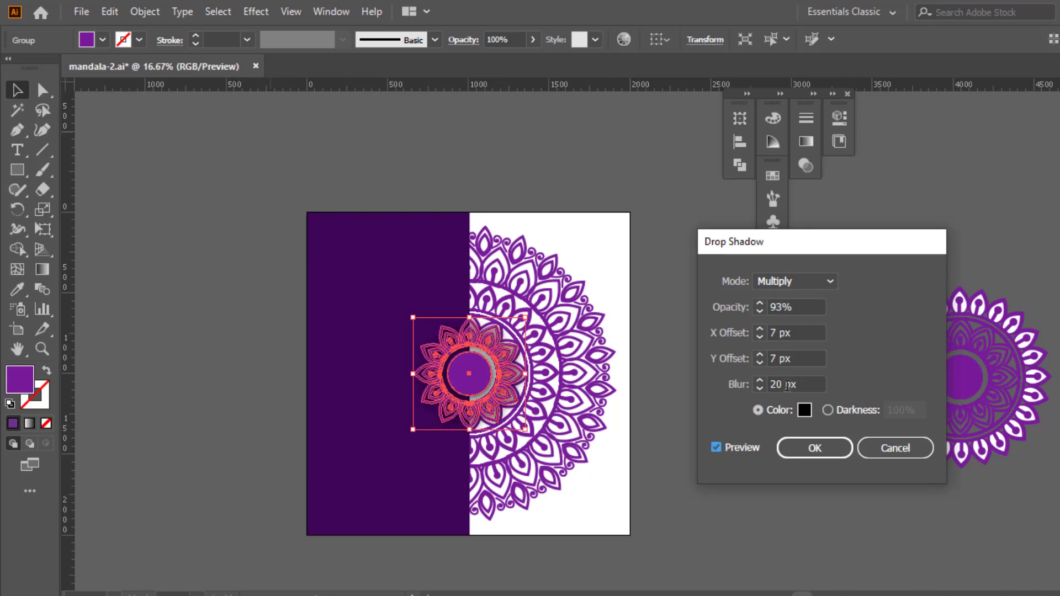
pyautogui.click(789, 444)
pyautogui.click(699, 419)
pyautogui.moveTo(700, 419); pyautogui.dragTo(680, 424)
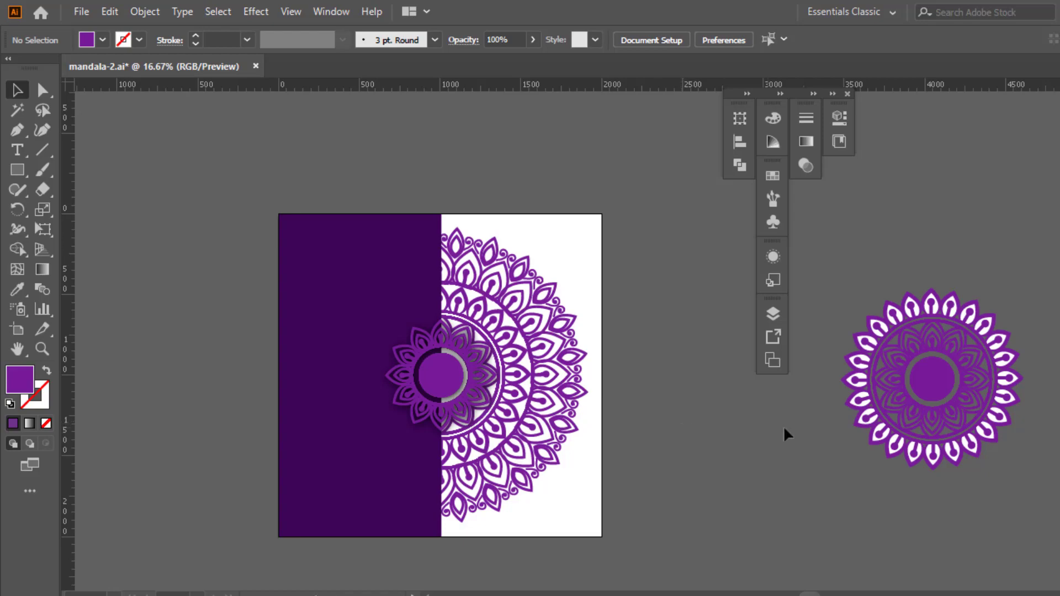
# Step: Move the medium white-petalled mandala onto the artboard's centre and bring it to the front
pyautogui.moveTo(935, 387); pyautogui.dragTo(446, 393)
pyautogui.click(687, 419)
pyautogui.click(446, 376)
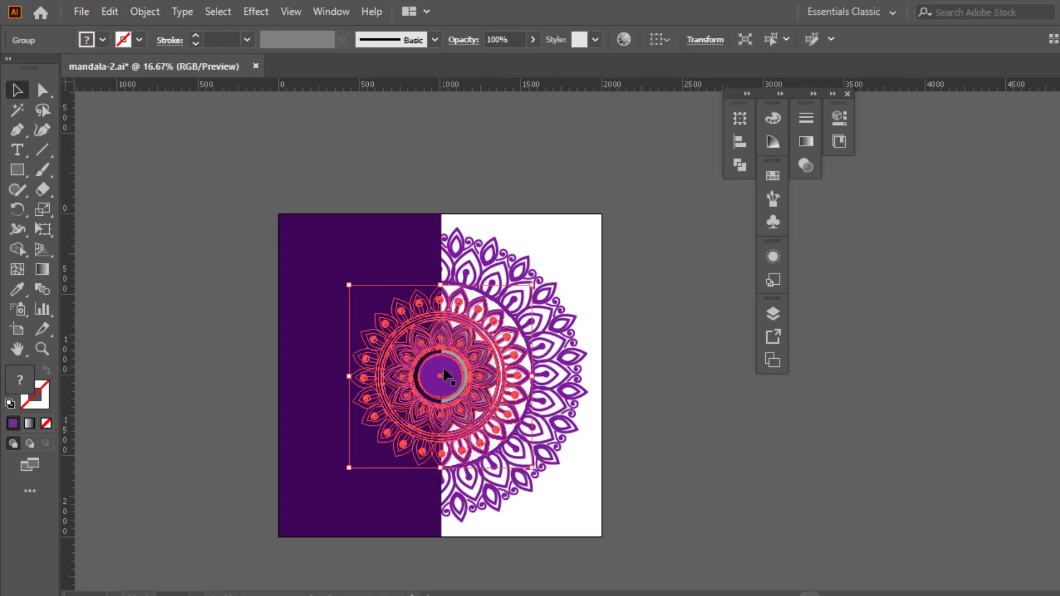
pyautogui.rightClick(446, 375)
pyautogui.click(669, 284)
pyautogui.click(681, 403)
pyautogui.moveTo(681, 403); pyautogui.dragTo(768, 410)
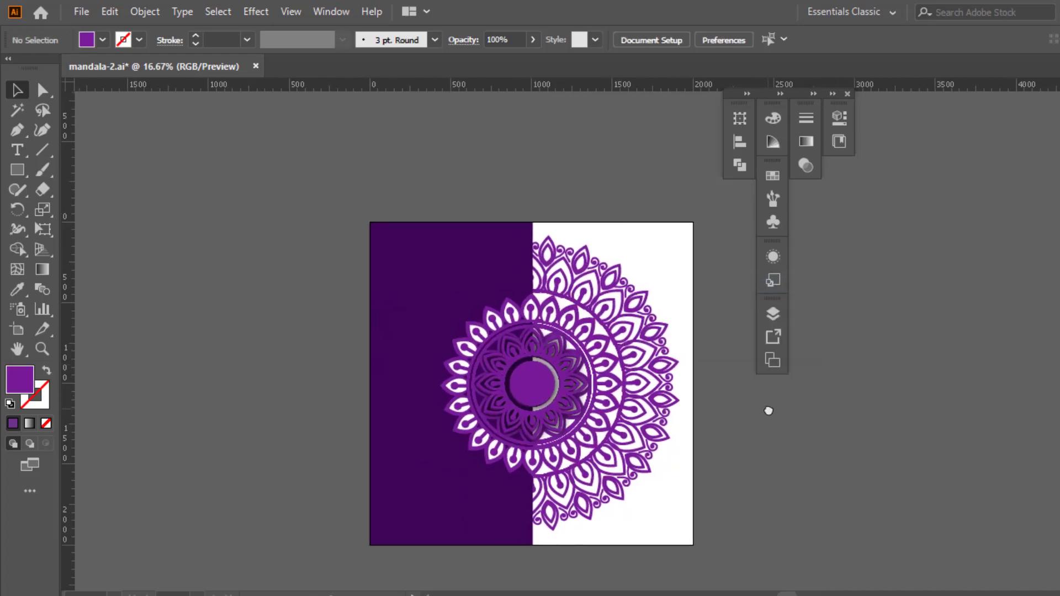
# Step: Apply a Multiply drop shadow to the medium mandala with 93% opacity, 7 px offsets and 20 px blur
pyautogui.click(569, 338)
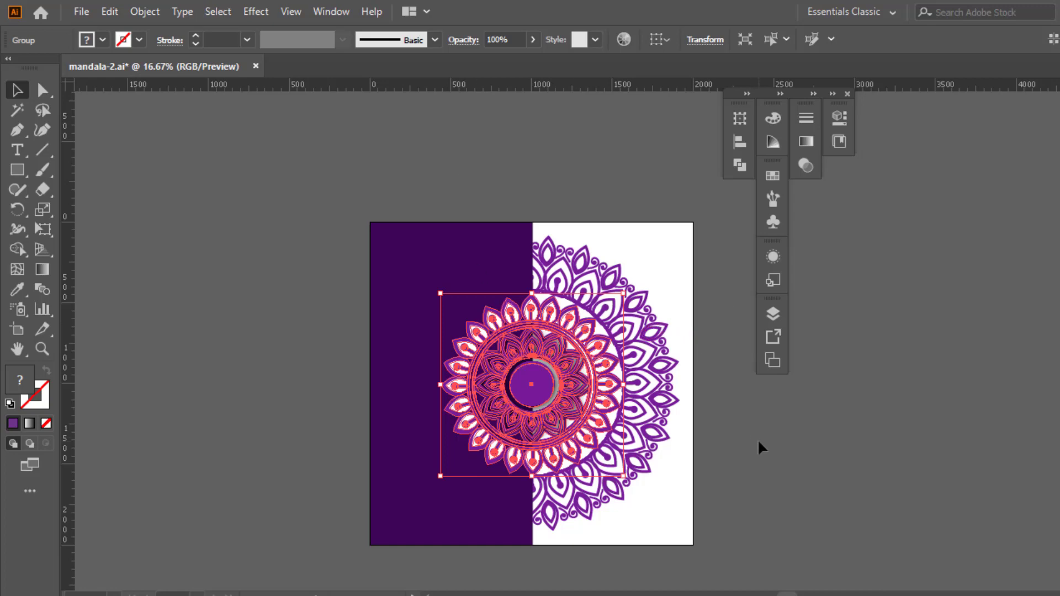
pyautogui.click(255, 11)
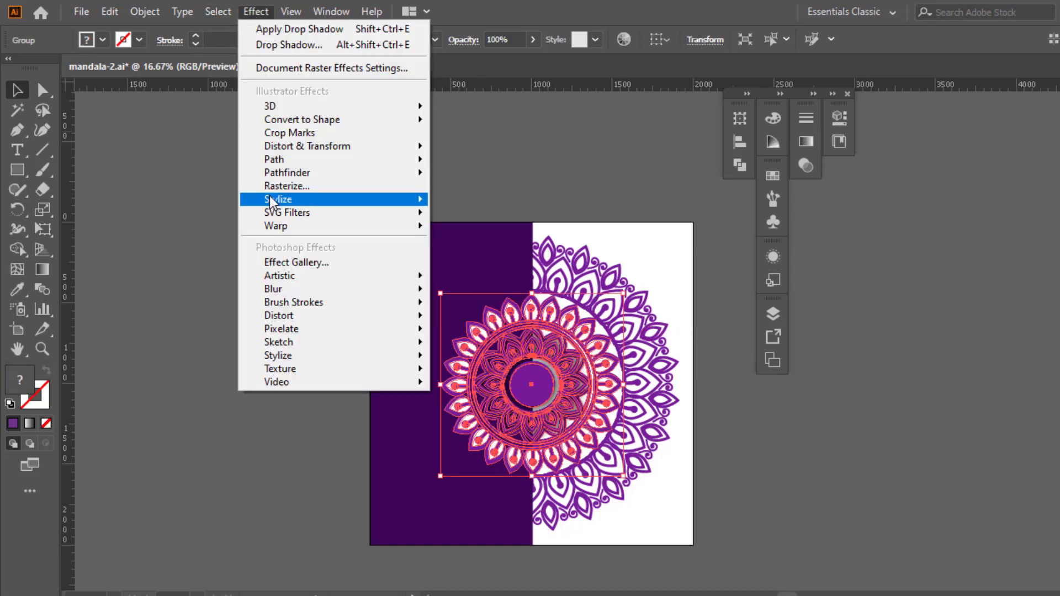
pyautogui.moveTo(274, 199)
pyautogui.click(496, 202)
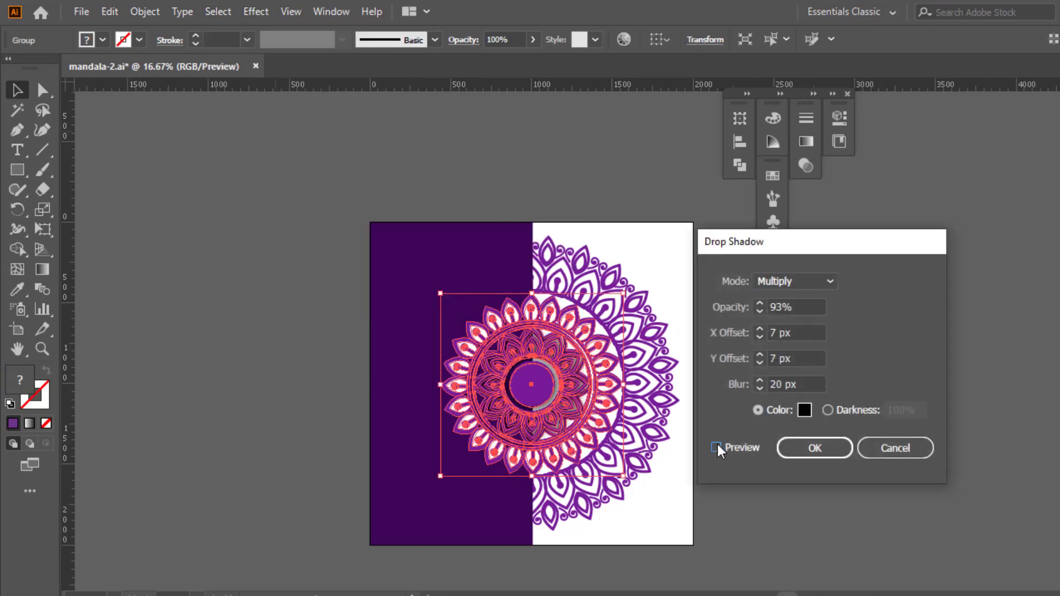
pyautogui.click(815, 447)
pyautogui.click(844, 498)
pyautogui.moveTo(845, 499); pyautogui.dragTo(833, 473)
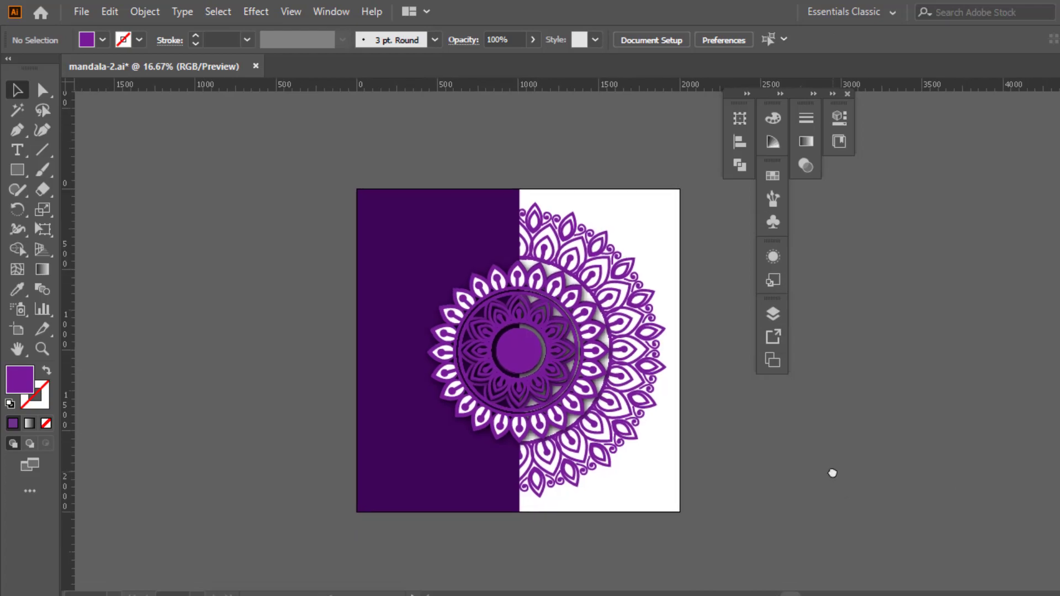
# Step: Place a copy of the large mandala on the empty canvas beside the artboard
pyautogui.click(643, 306)
pyautogui.click(688, 369)
pyautogui.click(656, 335)
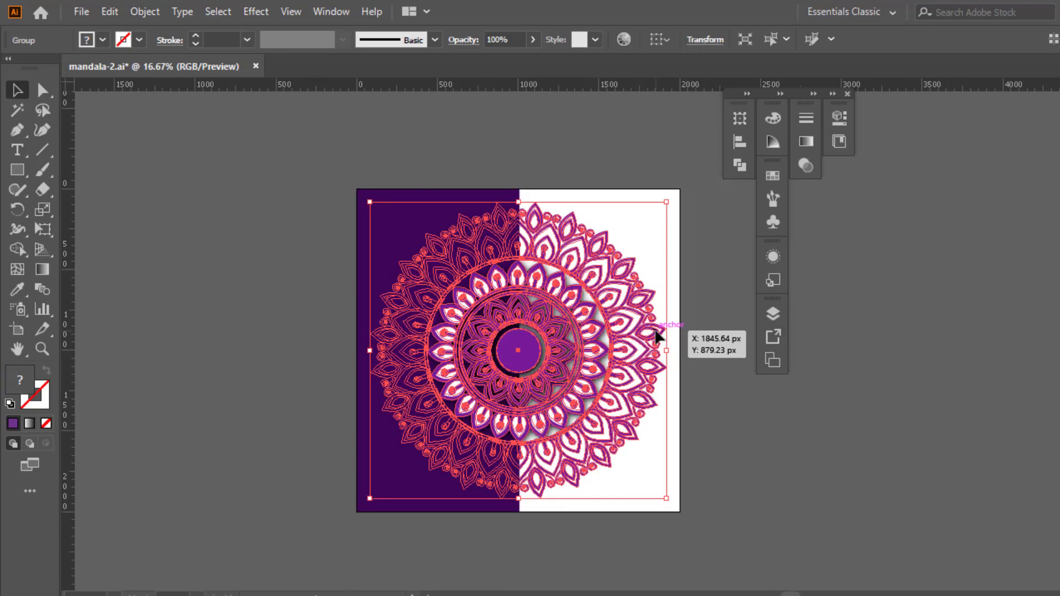
pyautogui.moveTo(666, 345); pyautogui.dragTo(1044, 389)
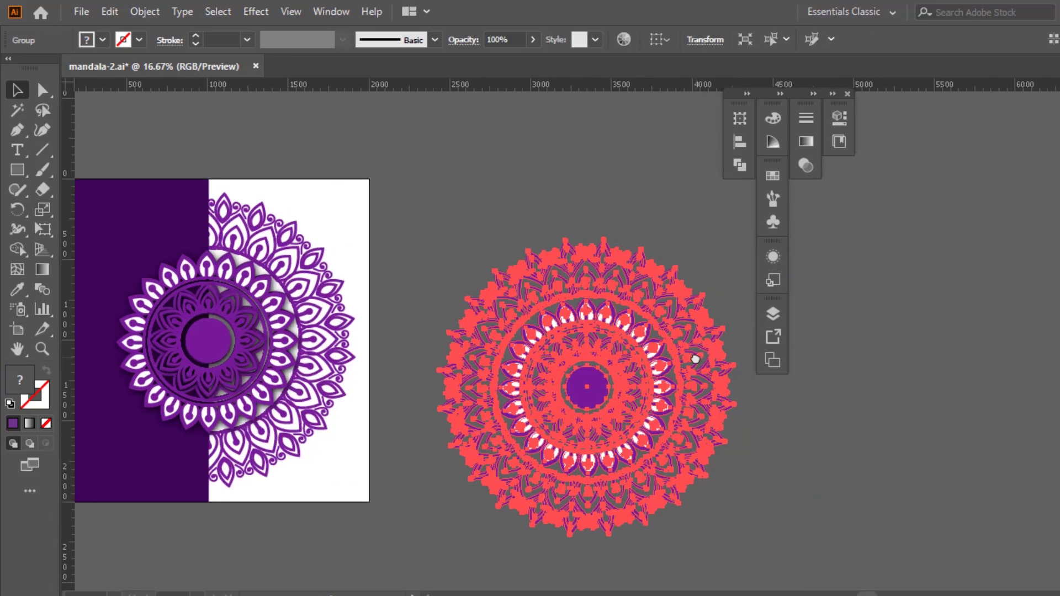
# Step: Apply a Gaussian Blur with a radius of 42.6 pixels to the large mandala copy
pyautogui.click(154, 13)
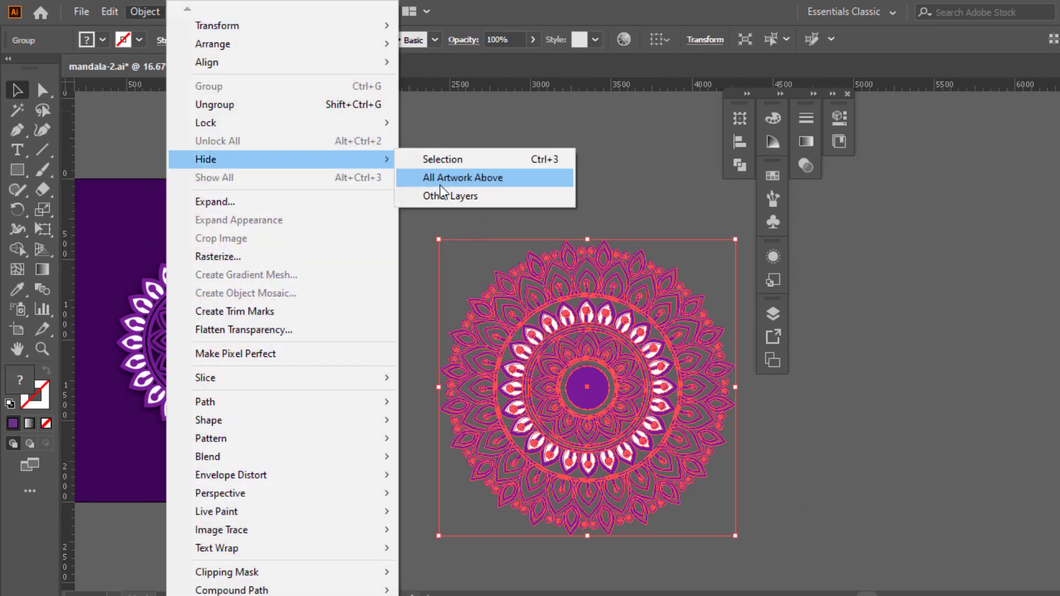
pyautogui.click(238, 353)
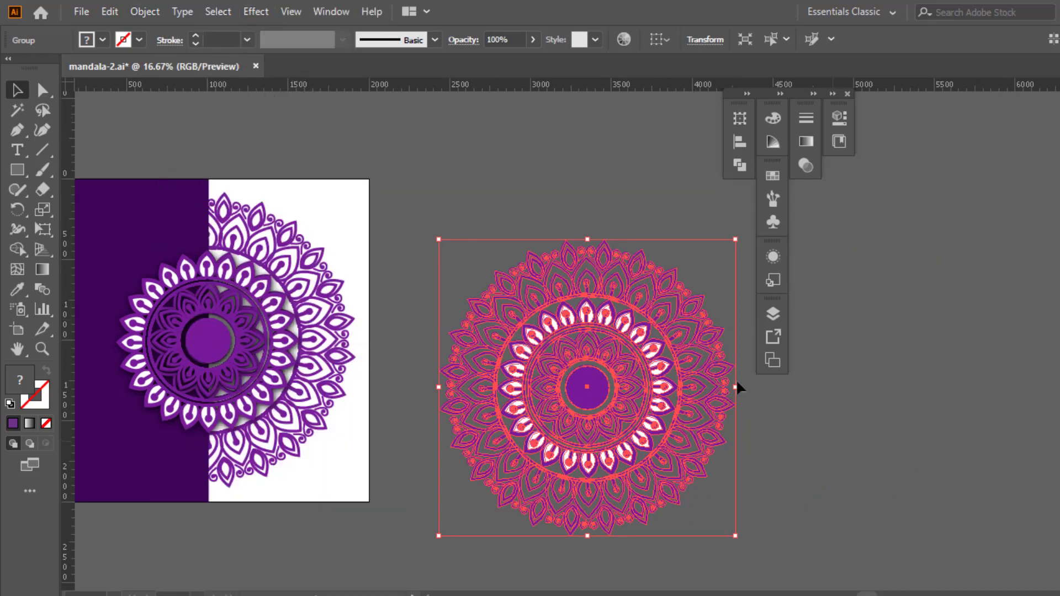
pyautogui.click(255, 11)
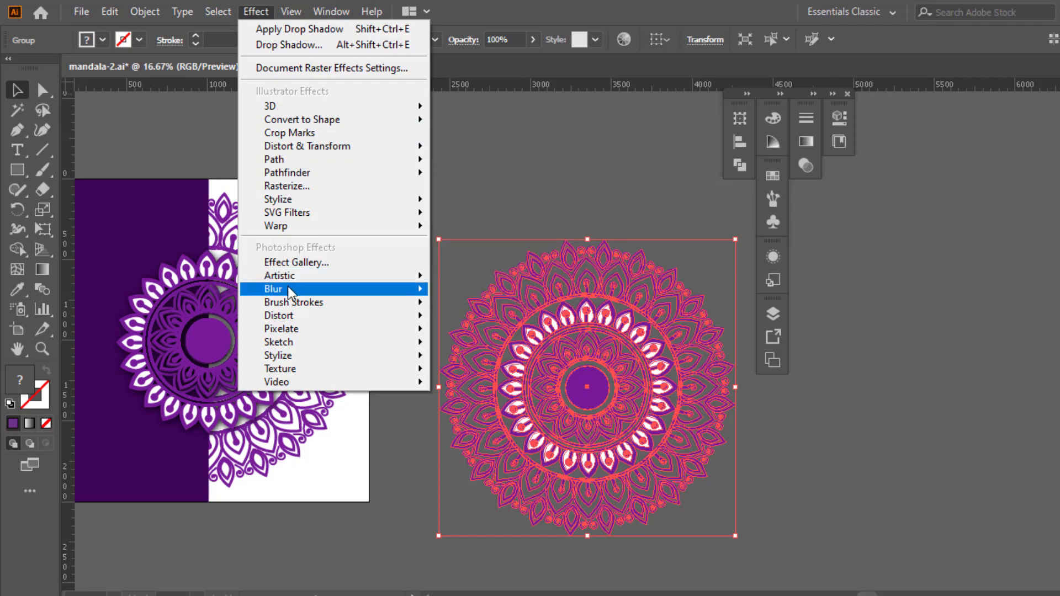
pyautogui.moveTo(288, 290)
pyautogui.click(479, 290)
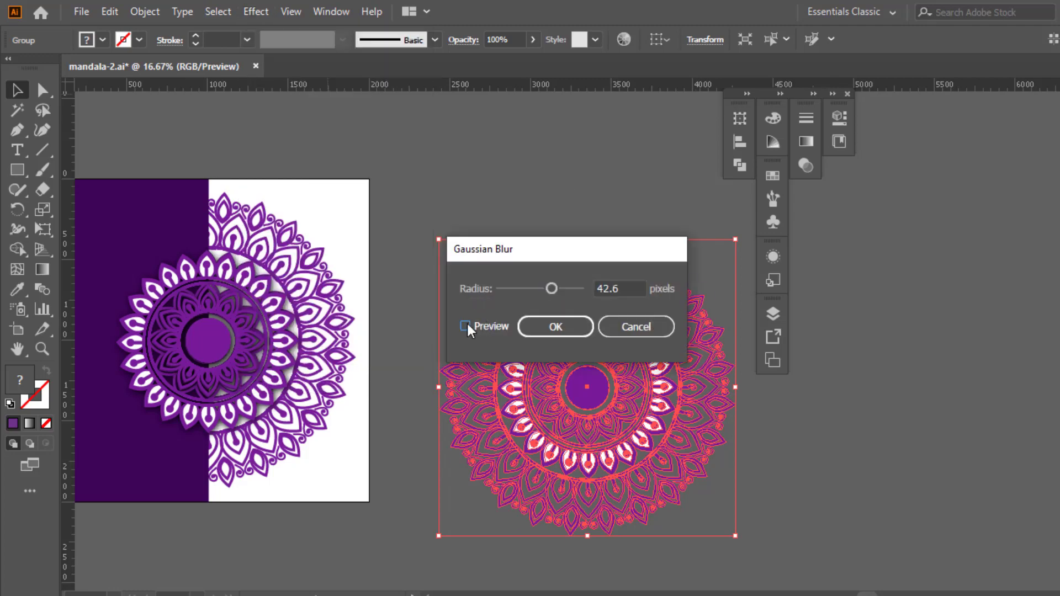
pyautogui.click(466, 326)
pyautogui.click(546, 326)
pyautogui.click(607, 185)
# Step: Move the blurred mandala copy onto the artboard so it is centred on the original mandala
pyautogui.hscroll(-5, 586, 289)
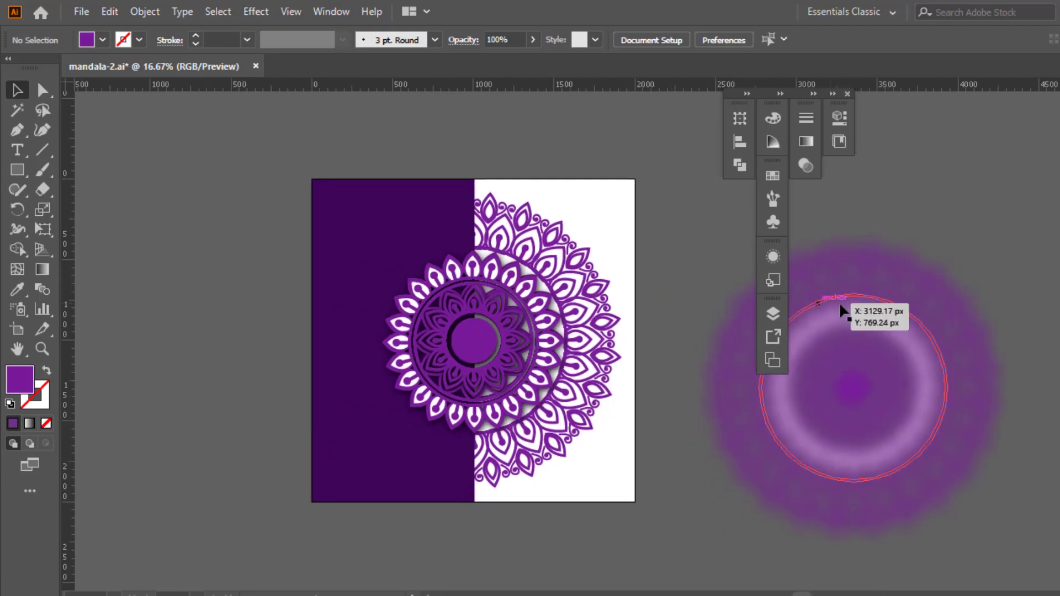
pyautogui.moveTo(841, 311); pyautogui.dragTo(549, 289)
pyautogui.click(704, 367)
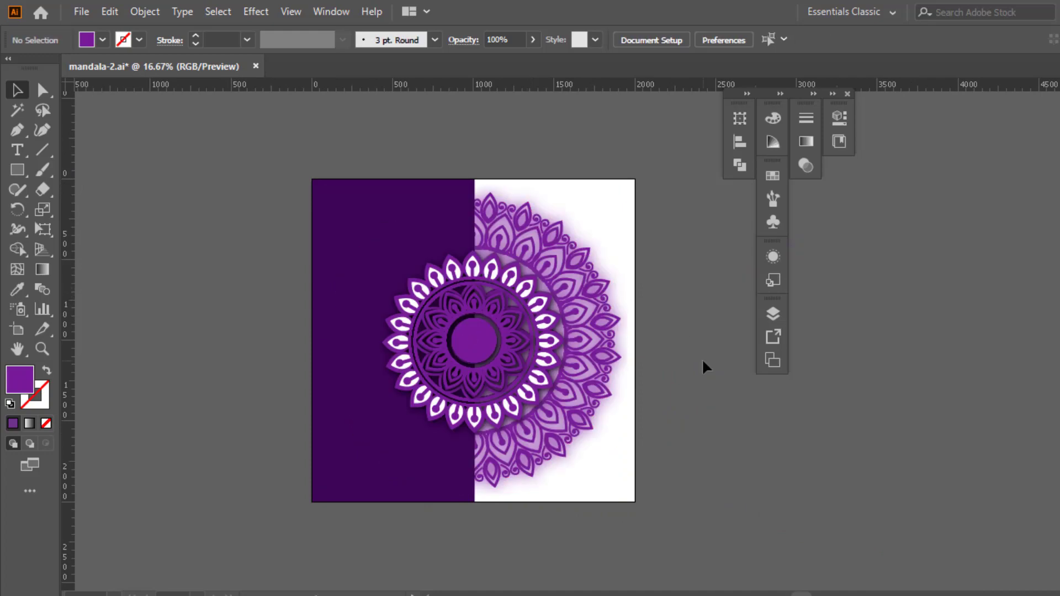
pyautogui.click(603, 277)
pyautogui.moveTo(627, 277); pyautogui.dragTo(726, 294)
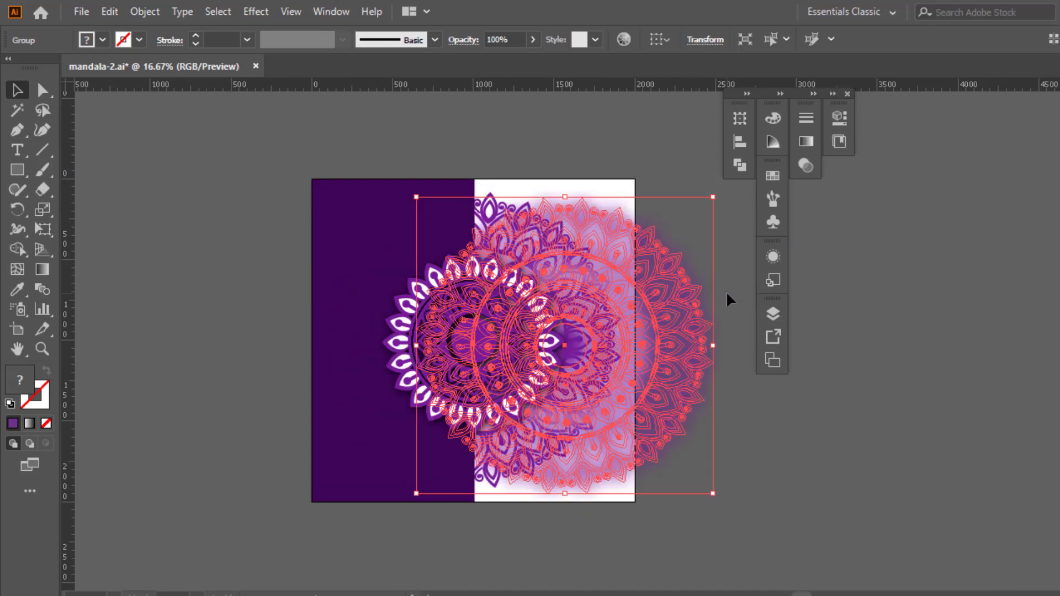
pyautogui.hotkey('ctrl', 'z')
# Step: Enlarge the blurred mandala copy from its centre to 2000 px by 2000 px, filling the artboard
pyautogui.moveTo(622, 193); pyautogui.dragTo(634, 179)
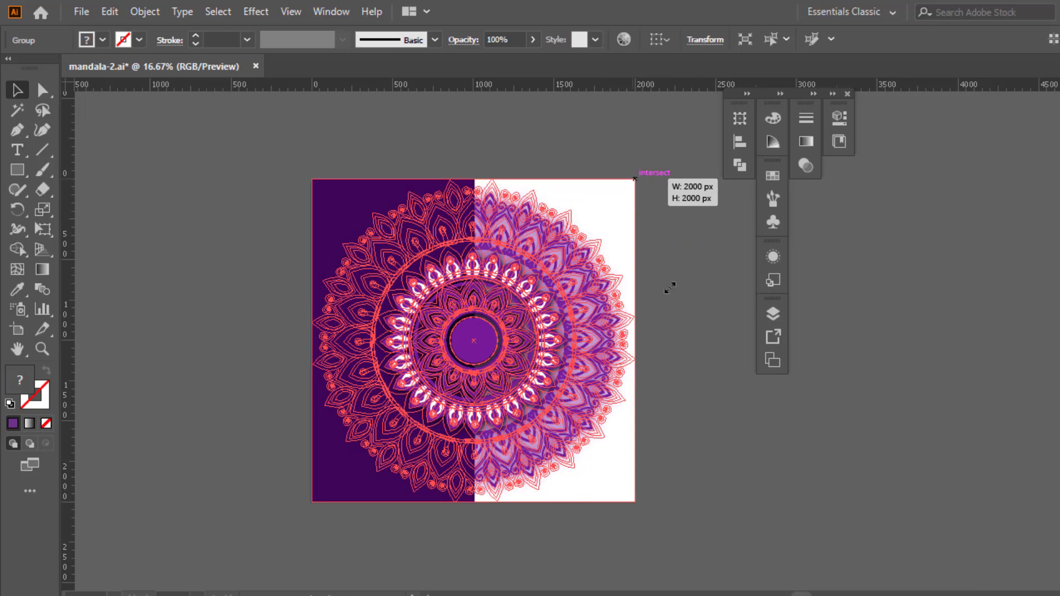
pyautogui.click(693, 355)
pyautogui.moveTo(697, 379); pyautogui.dragTo(678, 389)
# Step: Send the blurred mandala copy to the back, behind all other artwork
pyautogui.click(593, 297)
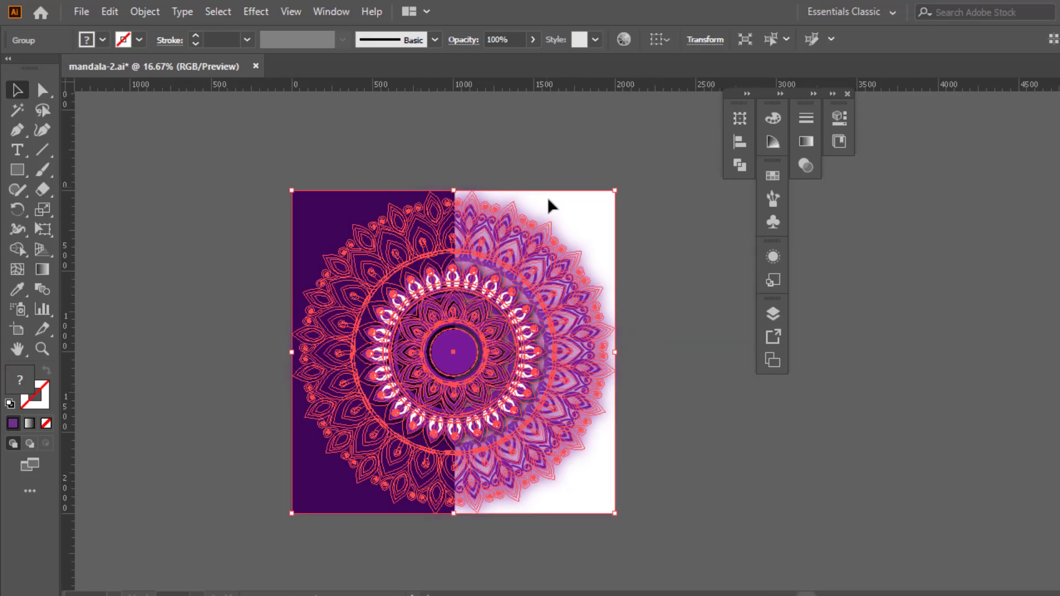
pyautogui.rightClick(560, 253)
pyautogui.moveTo(623, 456)
pyautogui.click(817, 512)
pyautogui.click(694, 366)
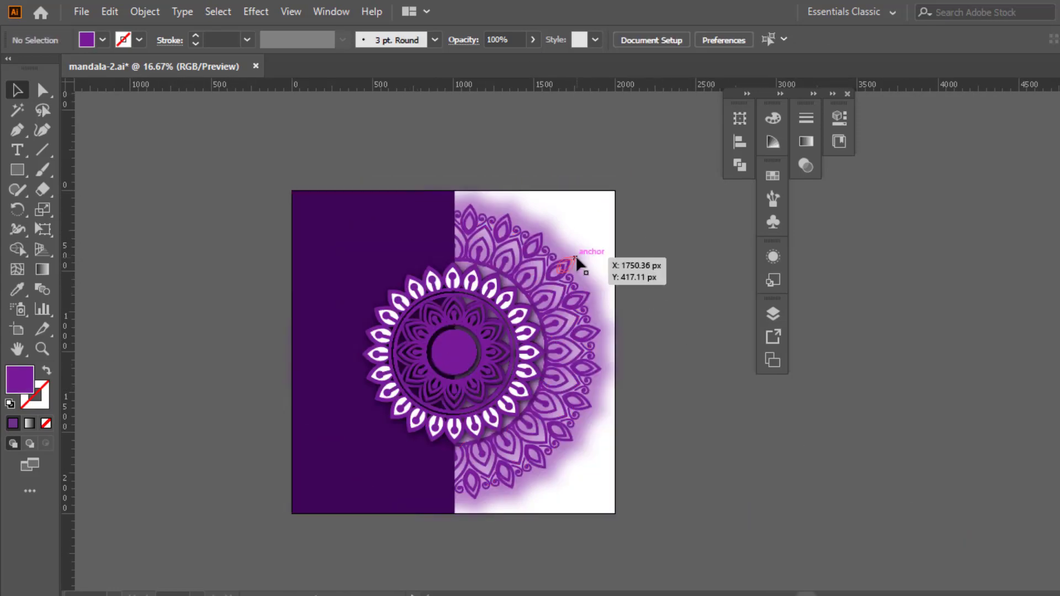
# Step: Reduce the blurred mandala copy's opacity to 60%
pyautogui.click(575, 257)
pyautogui.click(533, 40)
pyautogui.click(511, 60)
pyautogui.click(690, 330)
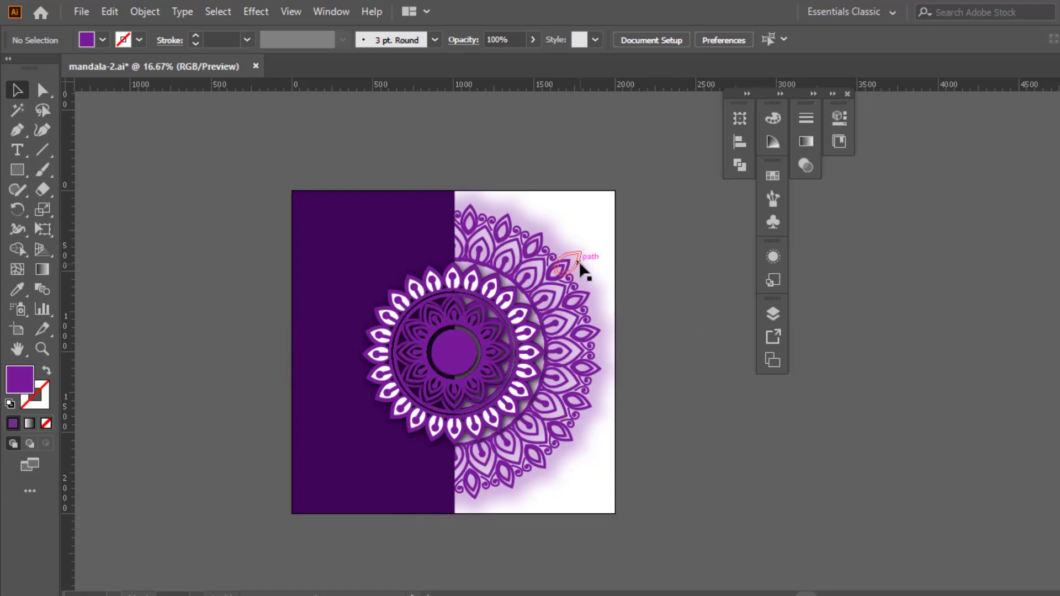
# Step: Move the blurred mandala copy off the artboard and hide its Gaussian Blur effect
pyautogui.moveTo(580, 272); pyautogui.dragTo(945, 288)
pyautogui.click(985, 243)
pyautogui.click(935, 322)
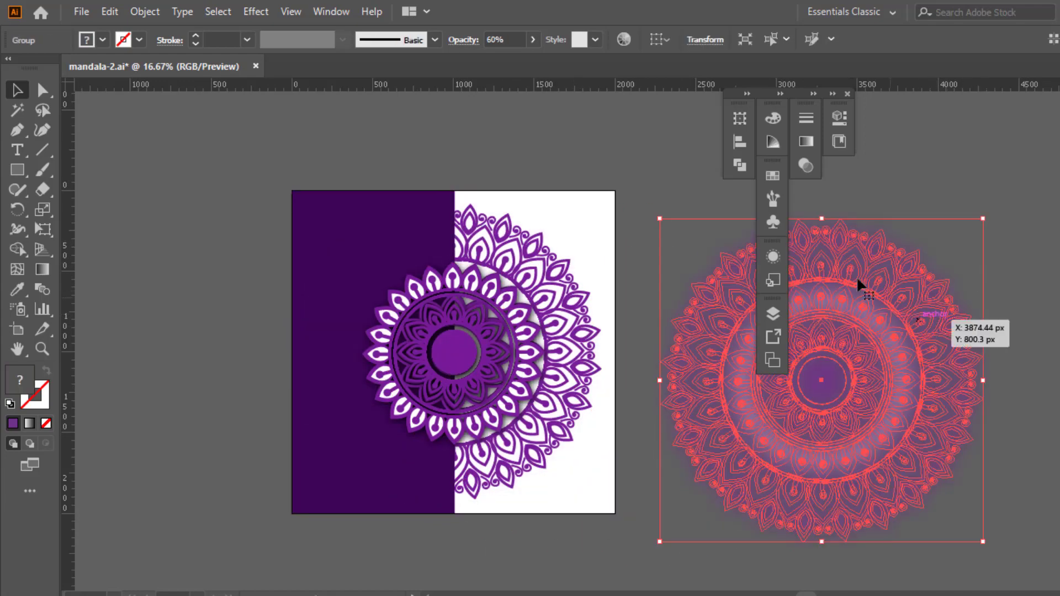
pyautogui.click(773, 256)
pyautogui.click(570, 317)
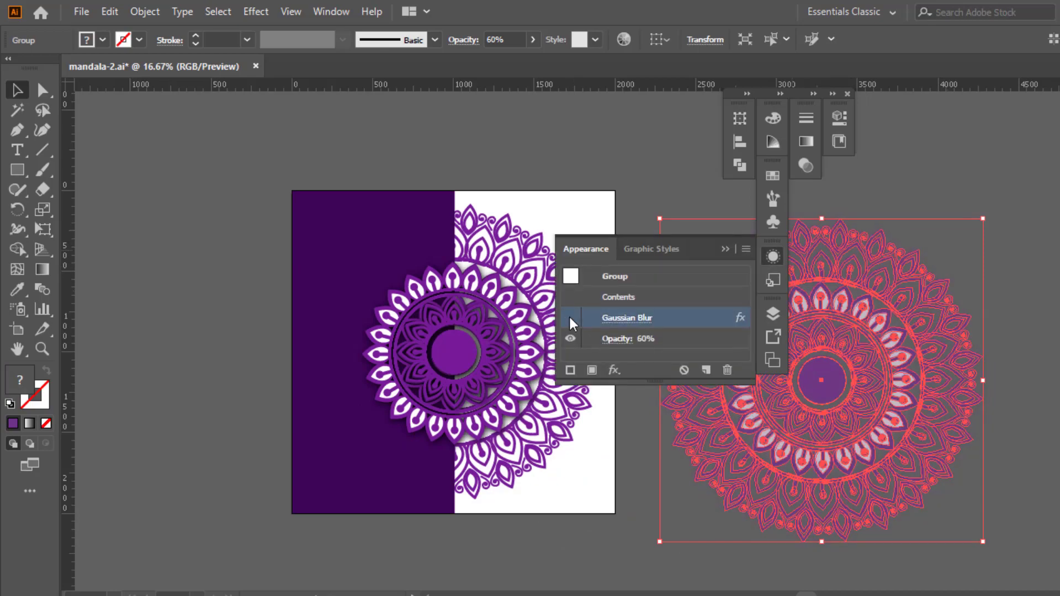
pyautogui.click(880, 194)
pyautogui.click(723, 249)
# Step: Centre the enlarged mandala copy on the artboard again and lower its opacity to 12%
pyautogui.moveTo(905, 266); pyautogui.dragTo(533, 245)
pyautogui.click(779, 39)
pyautogui.click(533, 39)
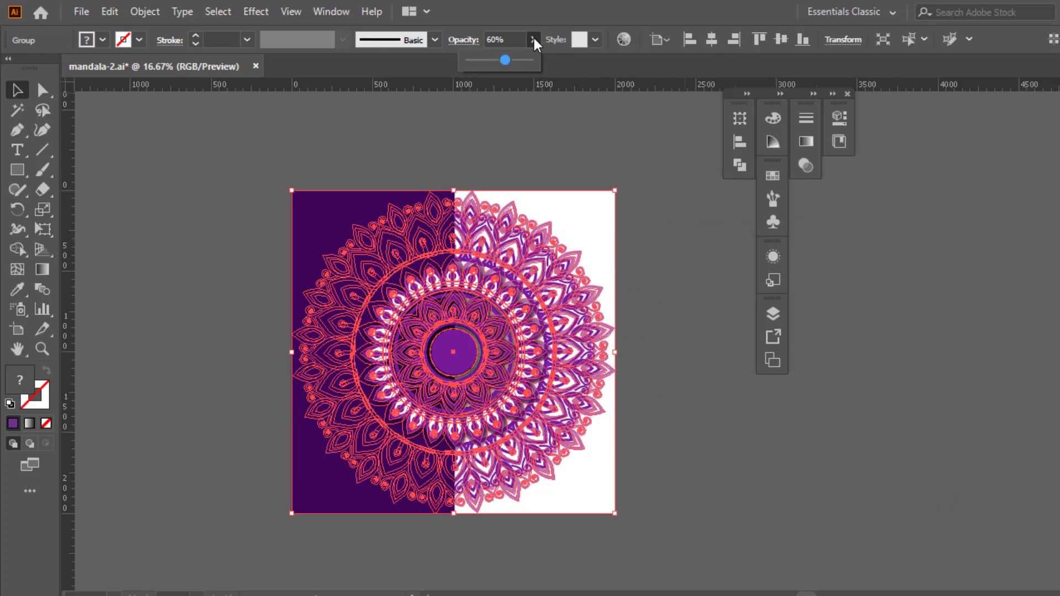
pyautogui.moveTo(504, 60); pyautogui.dragTo(472, 58)
pyautogui.click(633, 231)
# Step: Send the faint 12% opacity mandala copy behind all other artwork
pyautogui.rightClick(598, 290)
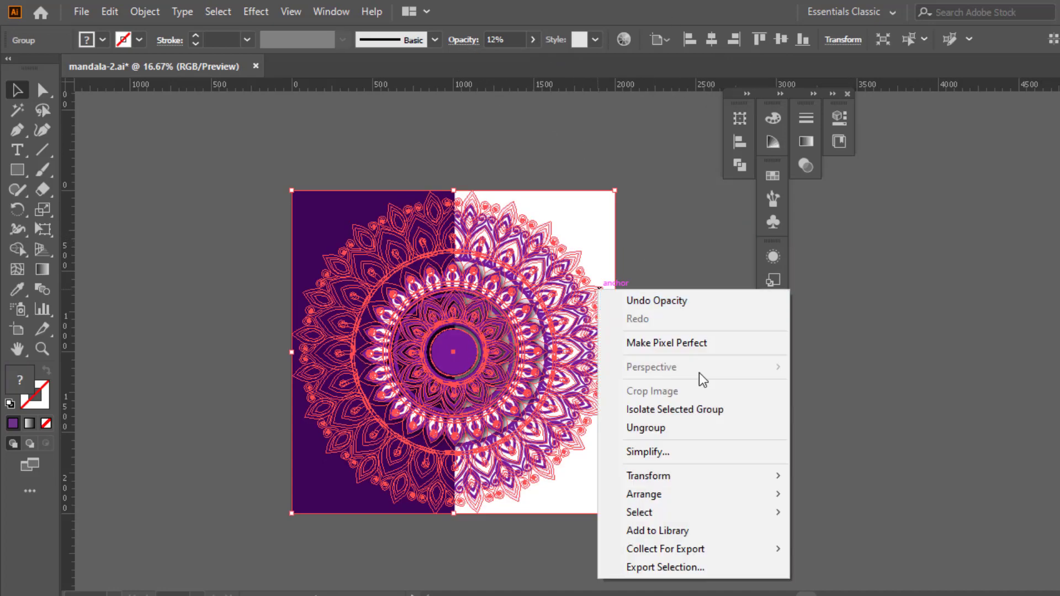
pyautogui.moveTo(690, 494)
pyautogui.click(853, 546)
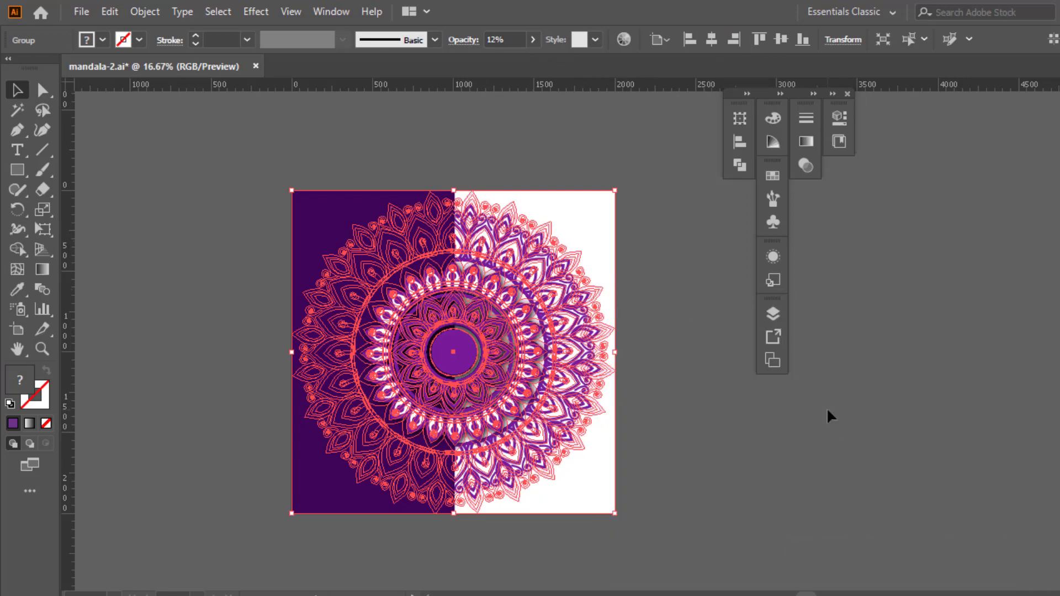
pyautogui.click(705, 390)
pyautogui.moveTo(681, 378); pyautogui.dragTo(640, 330)
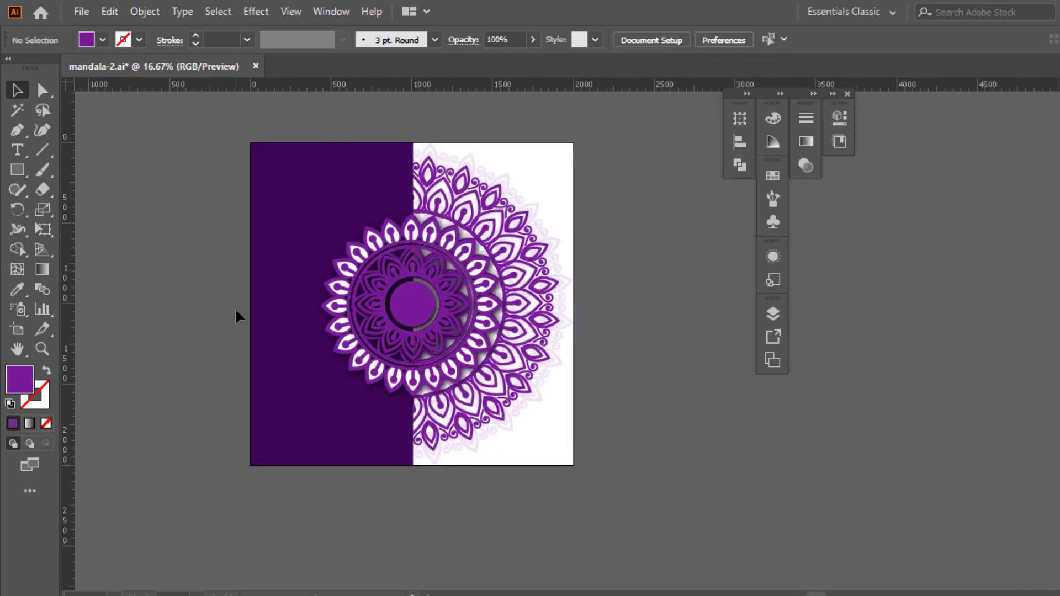
# Step: Add the text "Invitation Card" beside the artboard and enlarge it to about 168 pt
pyautogui.click(13, 150)
pyautogui.click(645, 333)
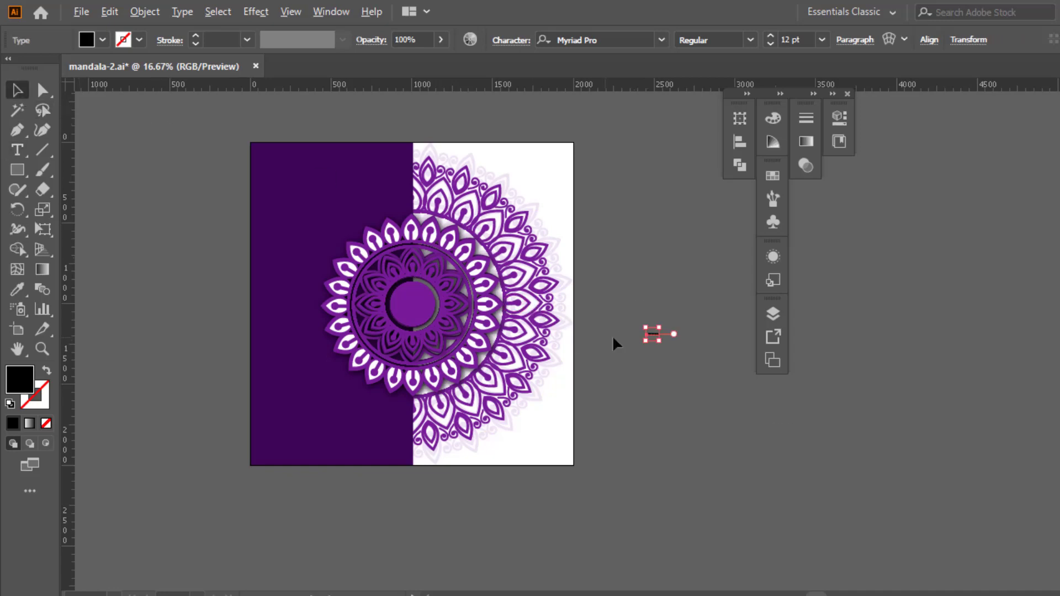
pyautogui.moveTo(659, 341); pyautogui.dragTo(752, 428)
pyautogui.moveTo(715, 354); pyautogui.dragTo(726, 379)
pyautogui.rightClick(575, 344)
pyautogui.click(563, 377)
# Step: Colour the "Invitation Card" text white, sampled from the artboard, and set its font to Athletic Outfit
pyautogui.click(712, 352)
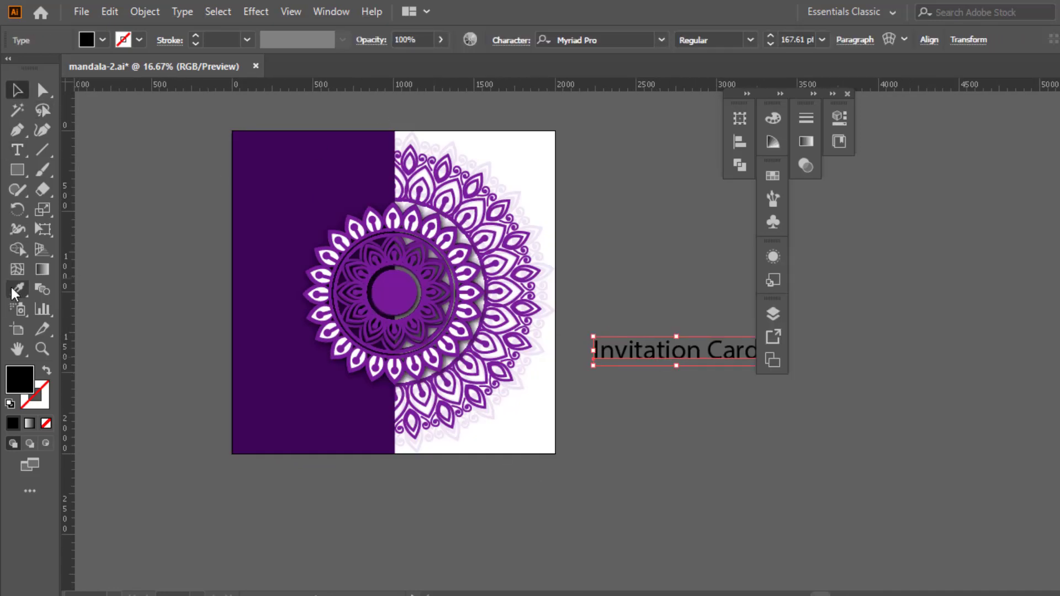
pyautogui.click(540, 145)
pyautogui.press('v')
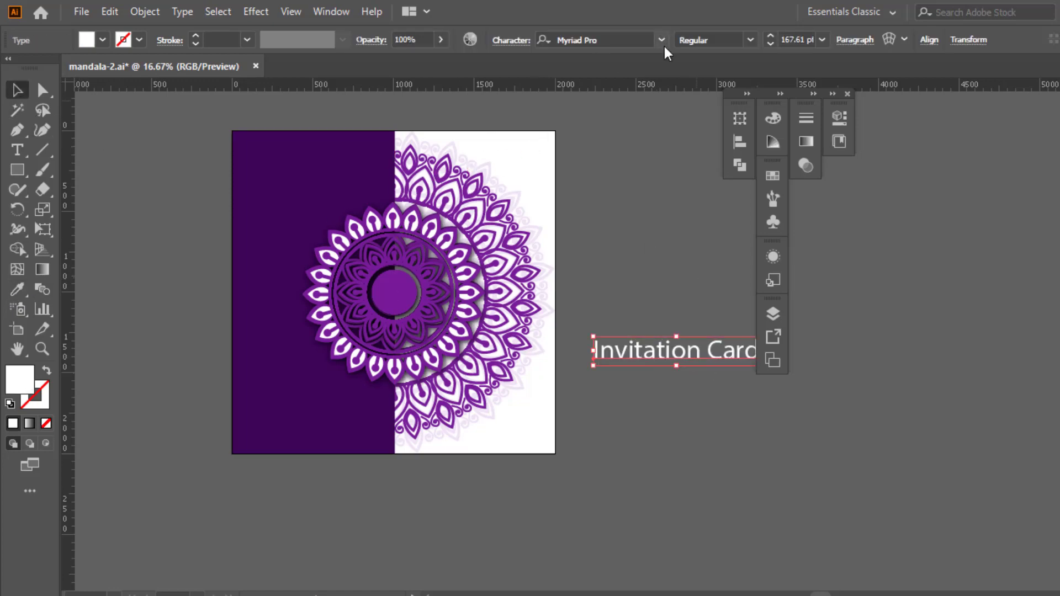
pyautogui.moveTo(636, 228); pyautogui.dragTo(274, 206)
pyautogui.click(657, 40)
pyautogui.click(725, 196)
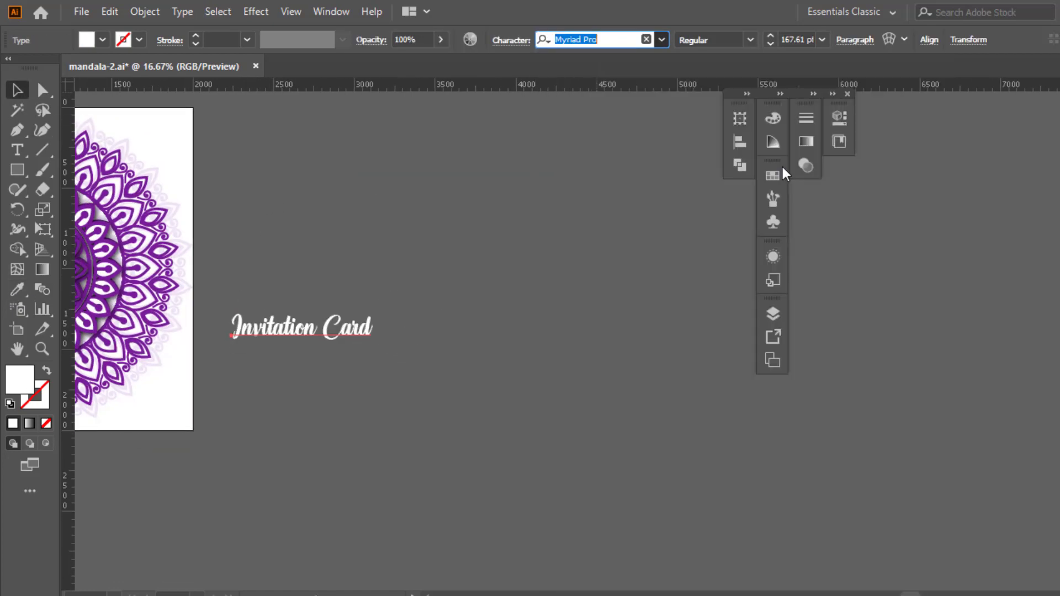
# Step: Move the "Invitation Card" text onto the dark purple half of the artboard
pyautogui.click(357, 383)
pyautogui.moveTo(356, 383); pyautogui.dragTo(725, 414)
pyautogui.moveTo(276, 303); pyautogui.dragTo(275, 303)
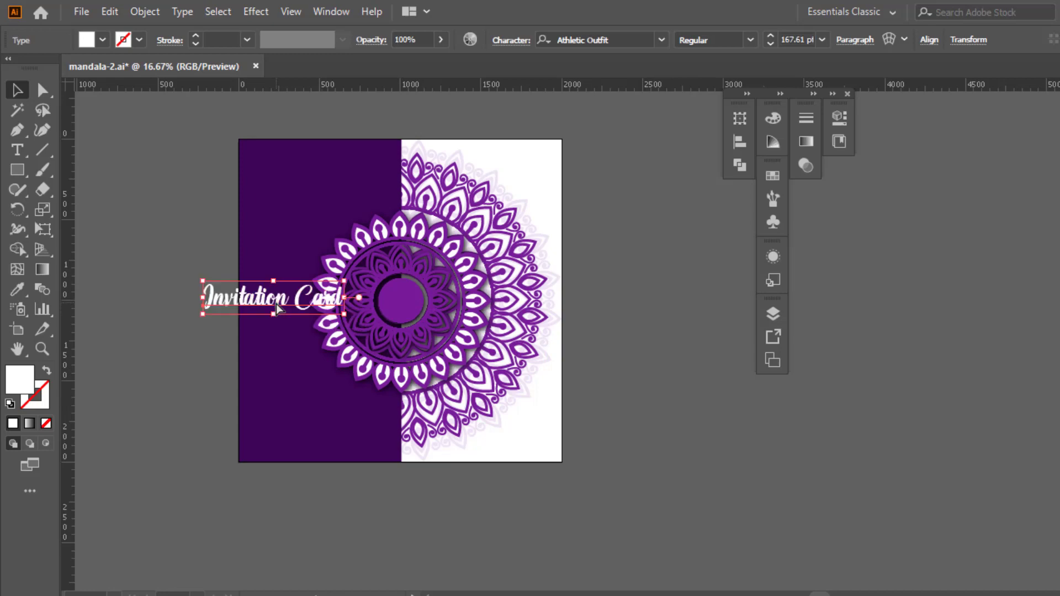
# Step: Rotate the "Invitation Card" text by 90° so it reads vertically
pyautogui.rightClick(276, 304)
pyautogui.moveTo(338, 503)
pyautogui.click(584, 400)
pyautogui.moveTo(562, 272); pyautogui.dragTo(512, 271)
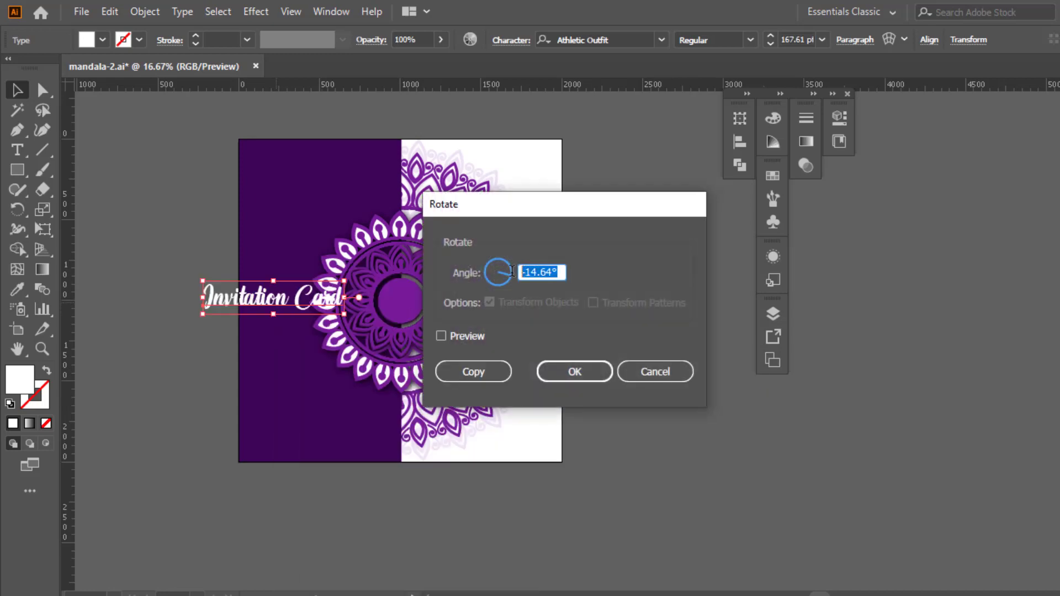
pyautogui.write('90')
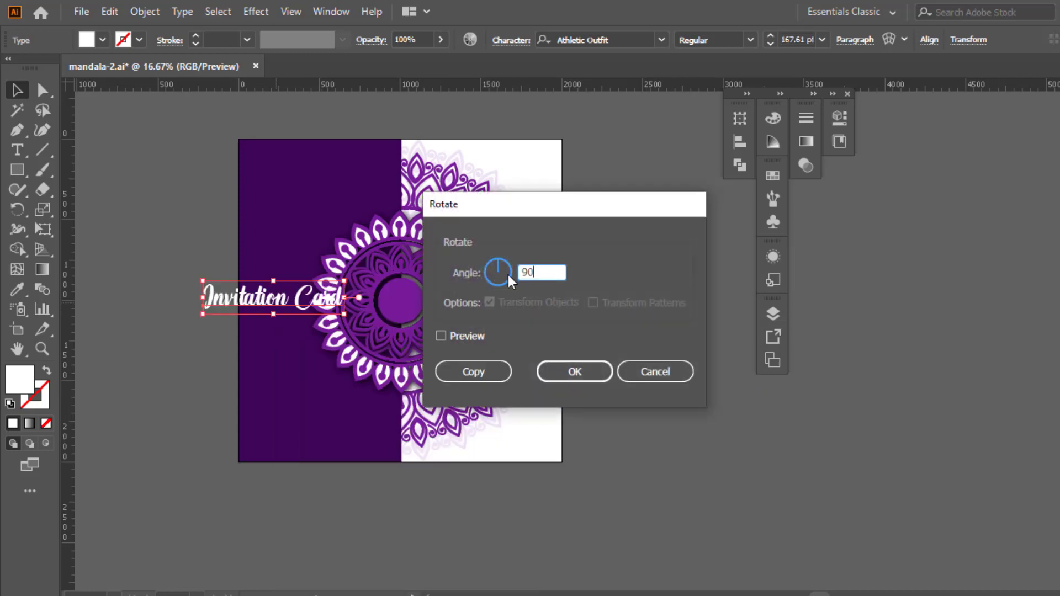
pyautogui.click(581, 370)
# Step: Position the vertical text in the dark half between the artboard's outer edge and the mandala, and enlarge it
pyautogui.moveTo(221, 275); pyautogui.dragTo(299, 322)
pyautogui.moveTo(288, 216); pyautogui.dragTo(297, 184)
pyautogui.click(426, 269)
pyautogui.moveTo(435, 320); pyautogui.dragTo(561, 315)
pyautogui.click(396, 303)
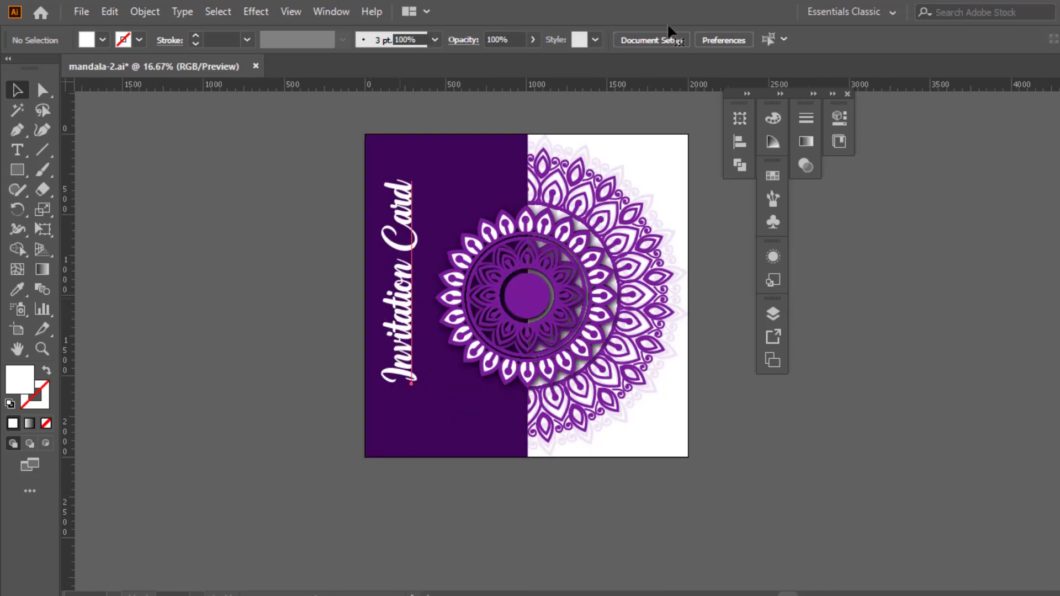